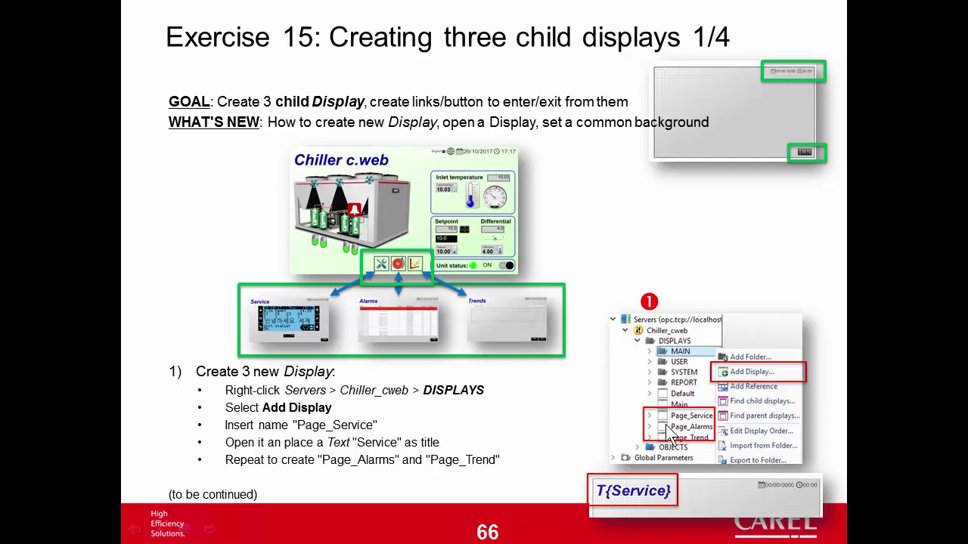
Switch to the c.web builder and expand the DISPLAYS and OBJECTS branches of the Chiller_web server.
key(alt+Tab)
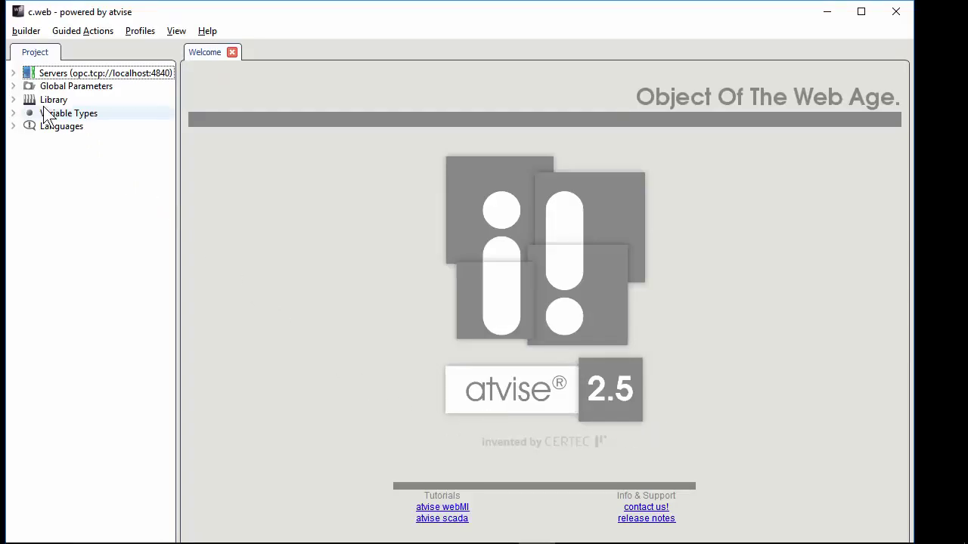
click(15, 74)
click(29, 87)
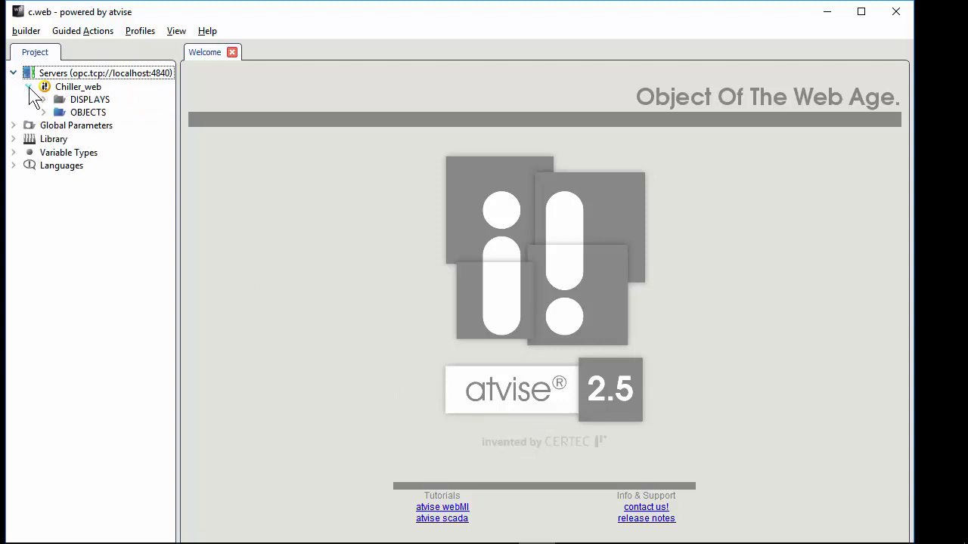
click(43, 112)
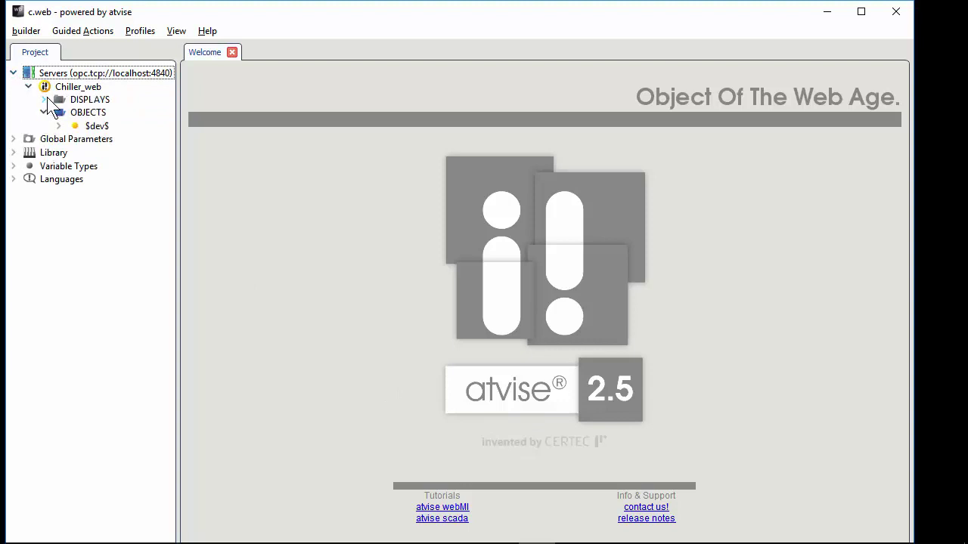
click(44, 100)
right_click(108, 101)
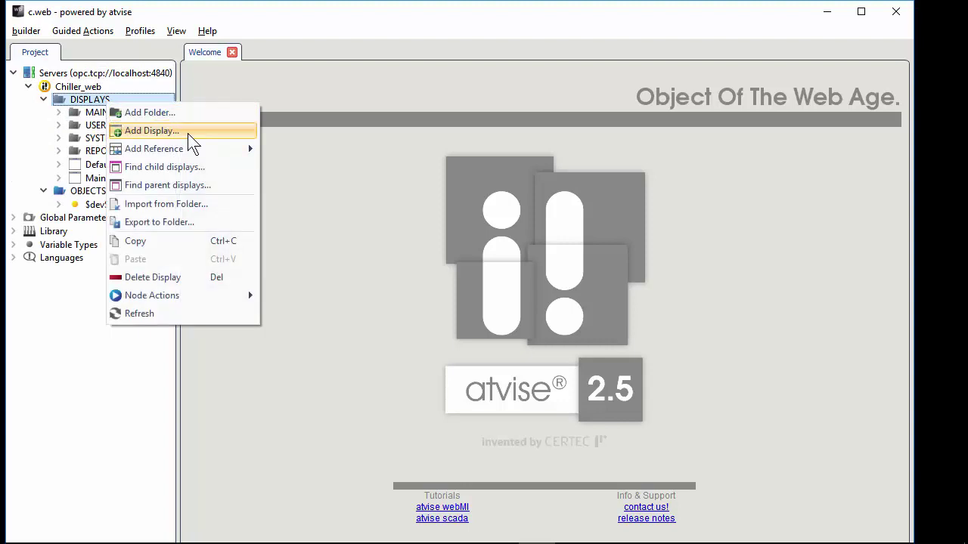
click(158, 97)
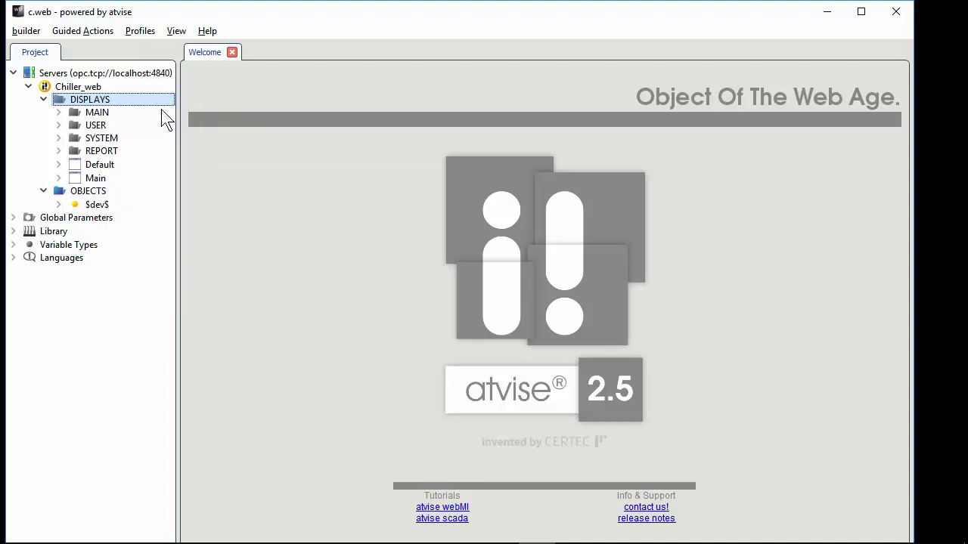
click(106, 114)
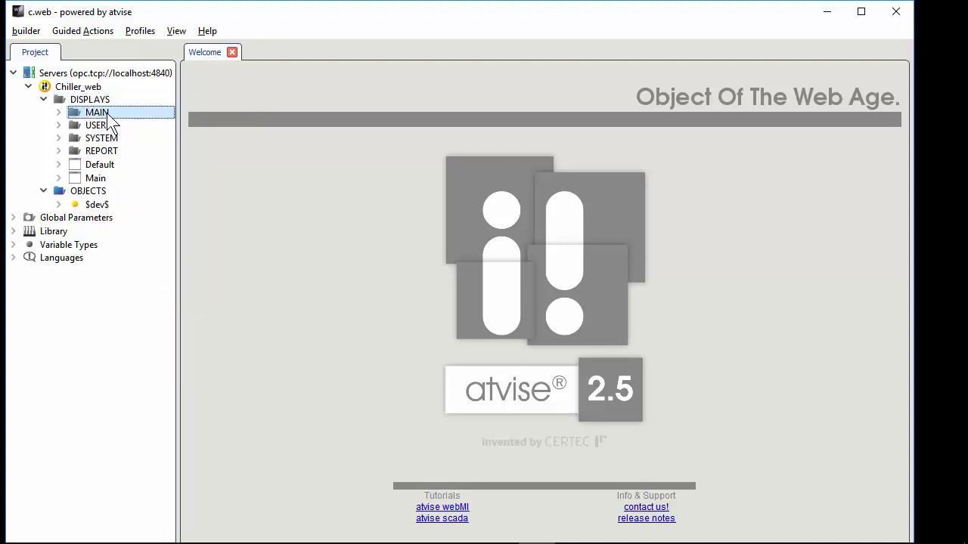
right_click(106, 118)
Add a folder named "Child" under DISPLAYS.
right_click(101, 98)
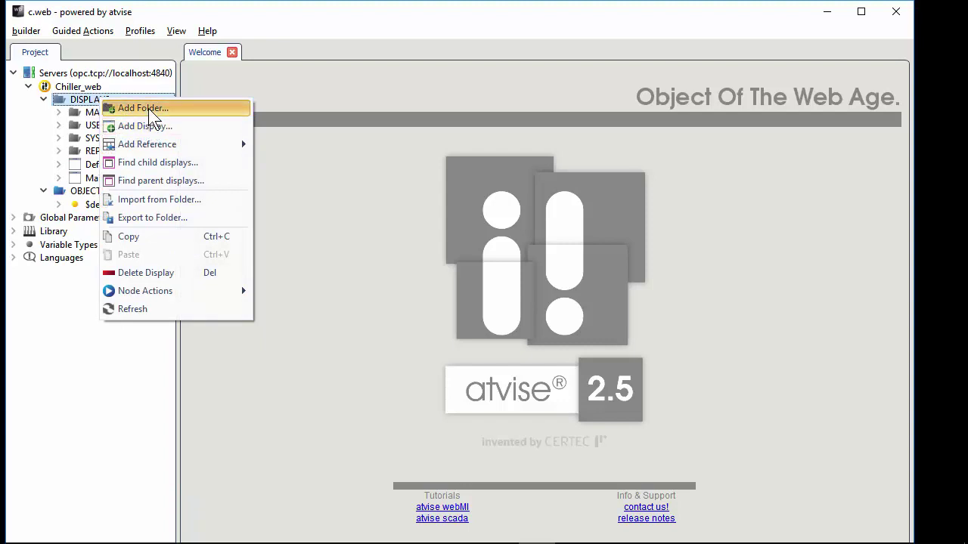
click(147, 108)
text(Chiud)
key(BackSpace)
key(BackSpace)
text(ld)
key(Return)
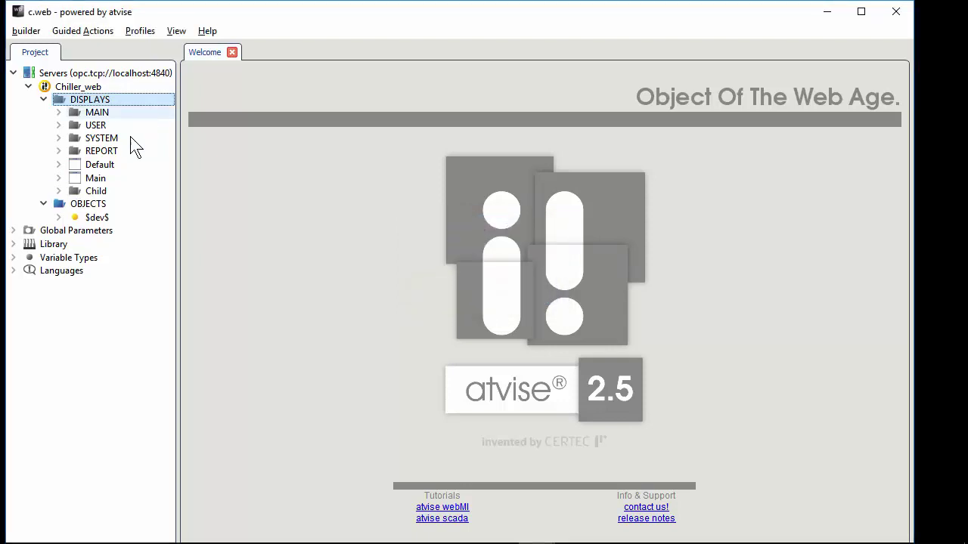
Delete the Child folder from DISPLAYS.
right_click(106, 194)
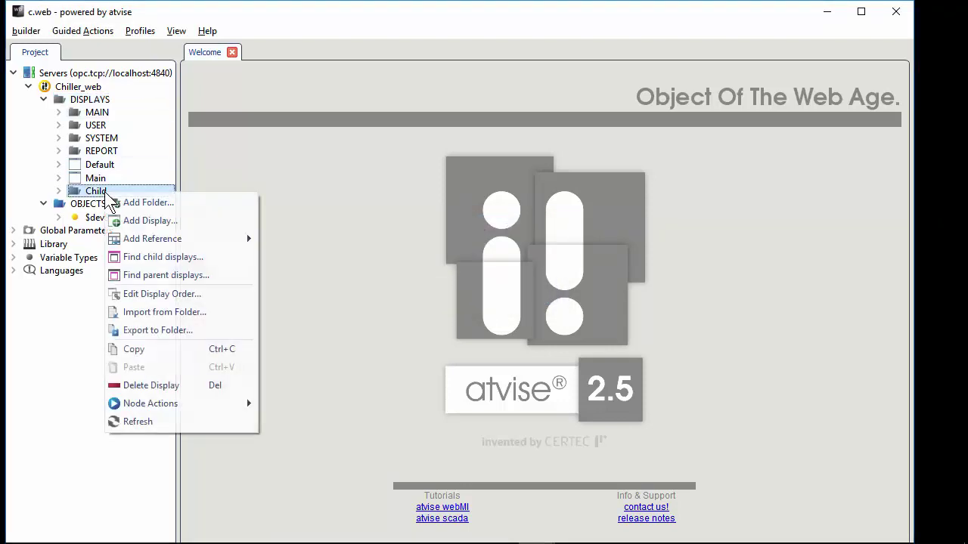
click(201, 385)
click(492, 291)
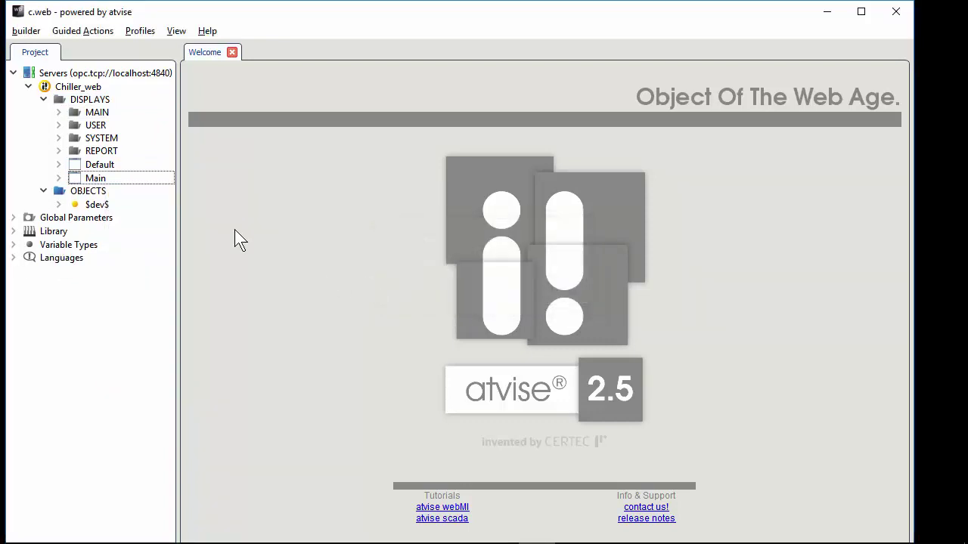
Add a new display named "Page_Service" under DISPLAYS.
right_click(108, 101)
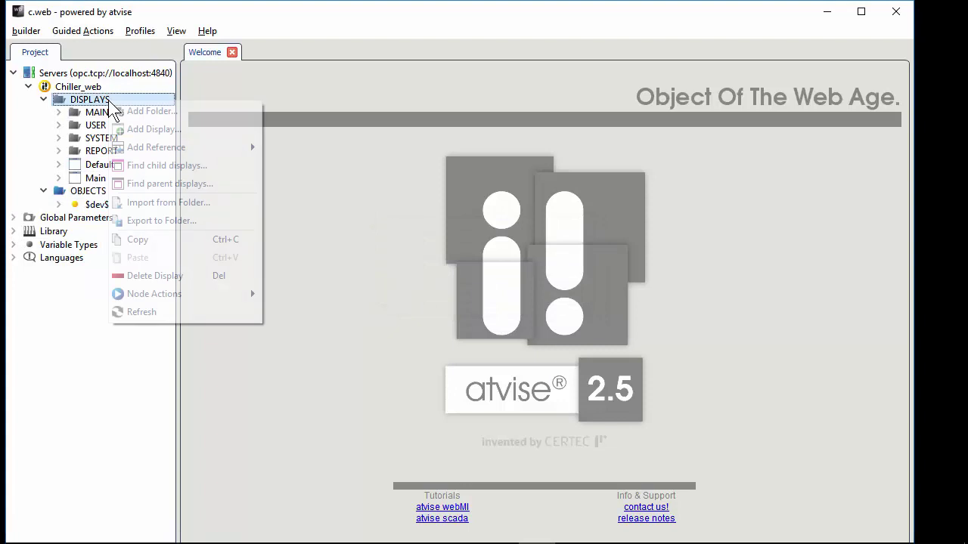
click(192, 130)
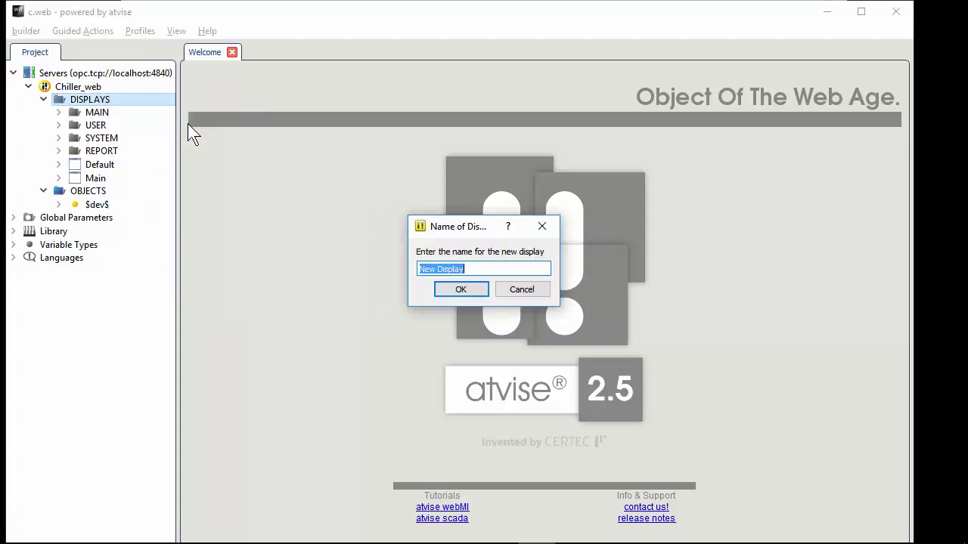
text(Page_service)
key(BackSpace)
text(S)
key(Return)
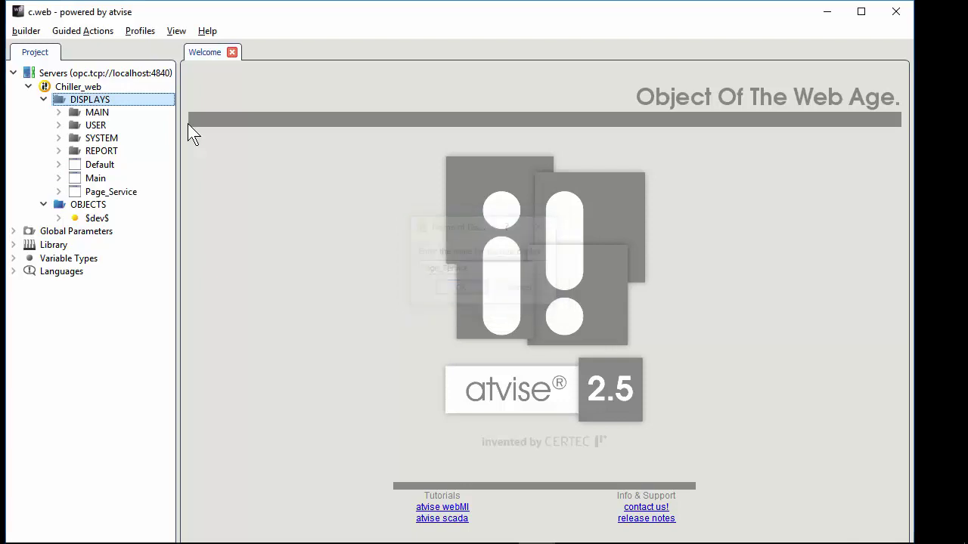
Add a new display named "Page_Alarms" under DISPLAYS.
right_click(165, 104)
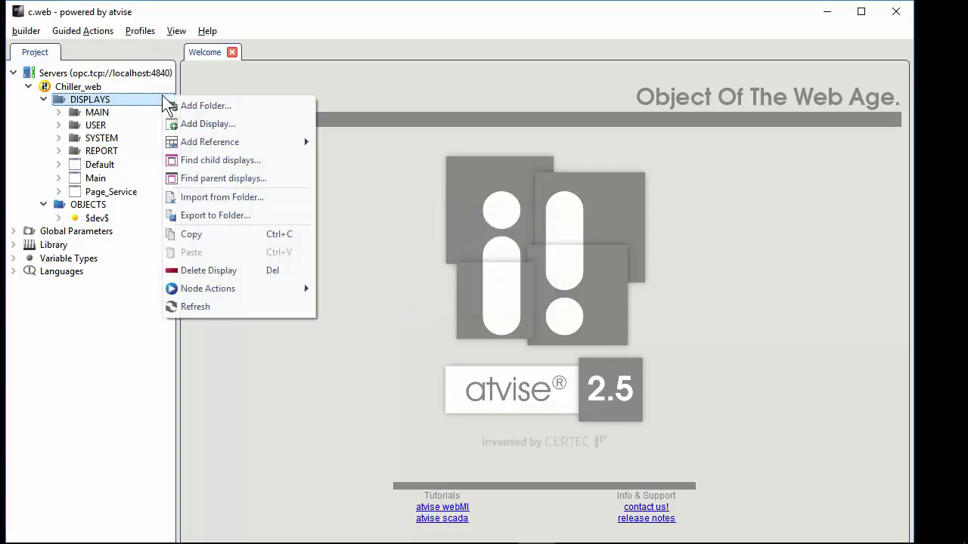
click(227, 124)
text(Page)
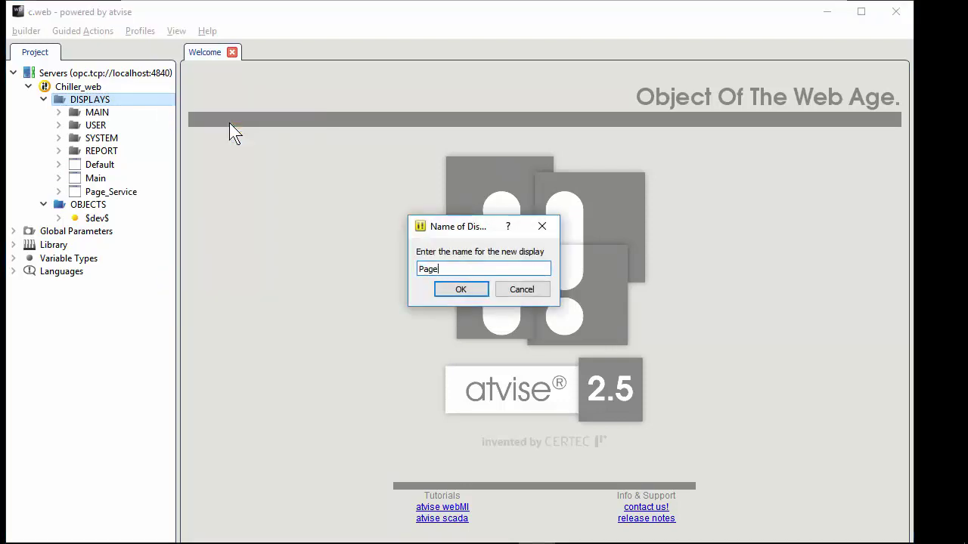
text(_Alarms)
key(Return)
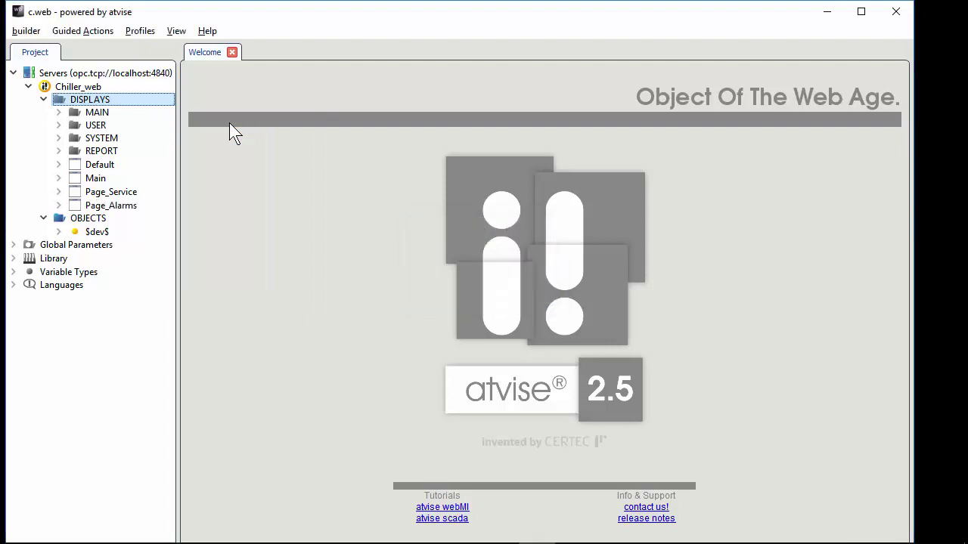
Add a new display named "Page_Trend" under DISPLAYS.
right_click(173, 100)
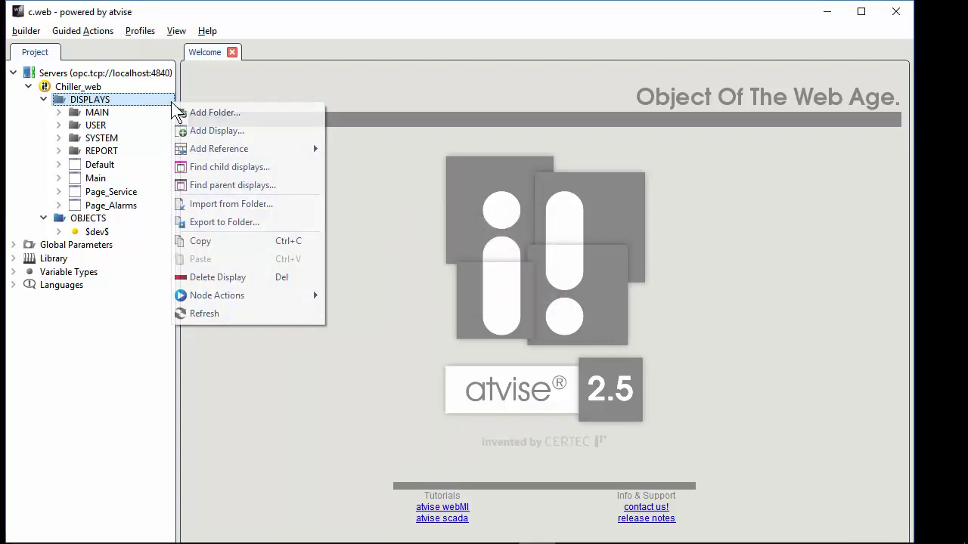
click(207, 129)
text(Page_)
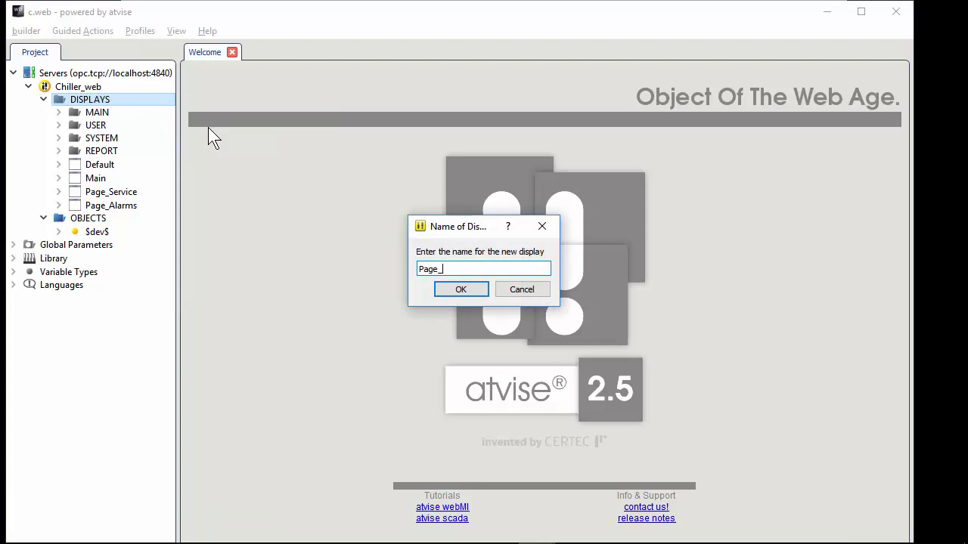
text(Trend)
key(Return)
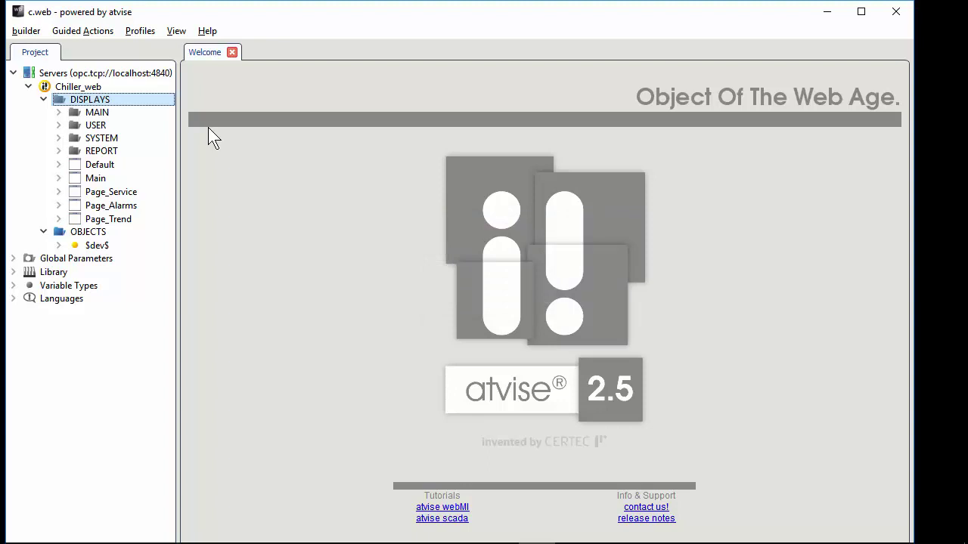
Open the Page_Service display and place the title text "Setvice" near the page's upper-left corner.
double_click(155, 193)
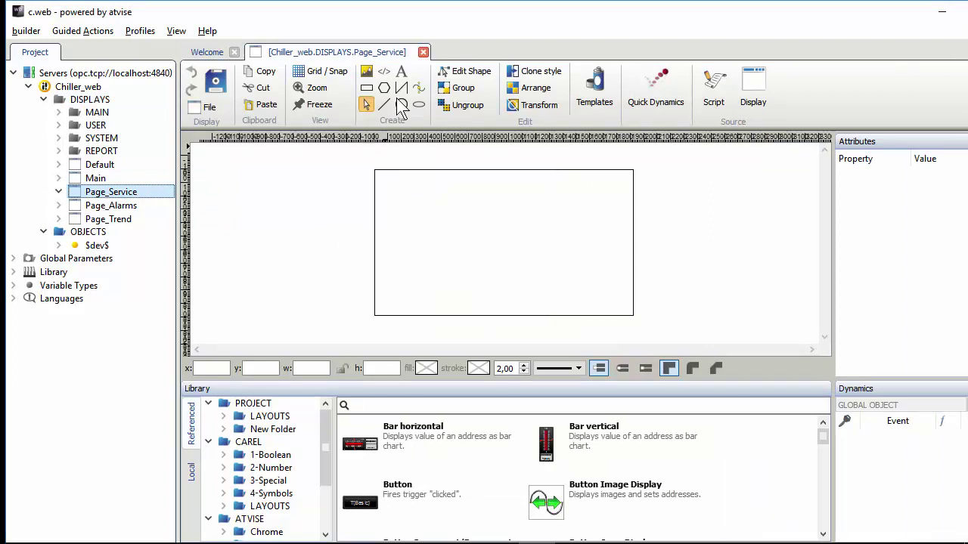
click(401, 71)
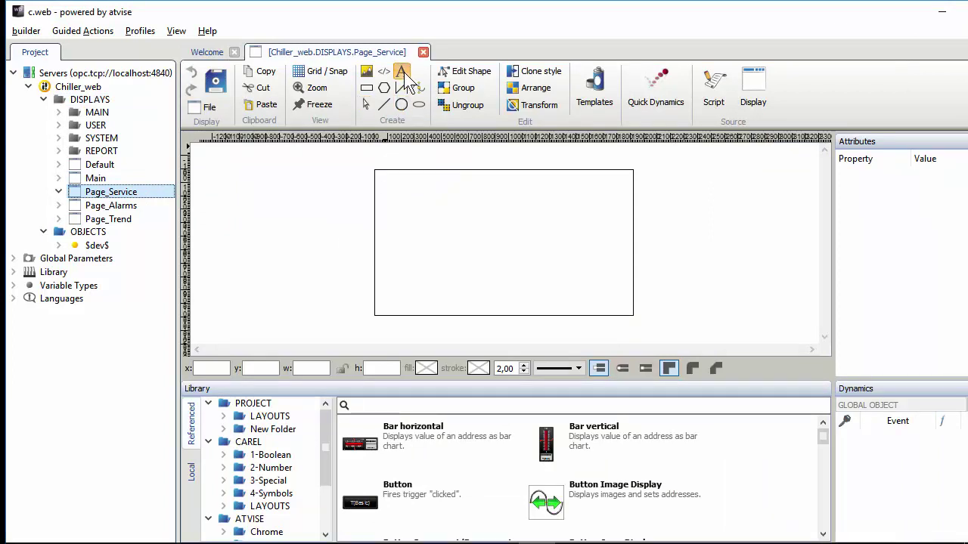
click(386, 186)
text(Text)
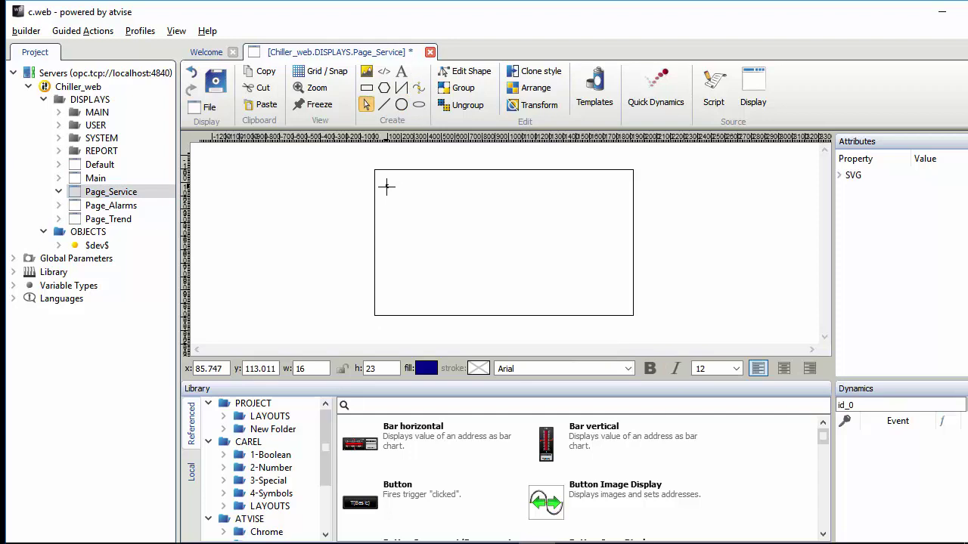
text(er)
Format the Page_Service title text with font size 72 and bold.
click(736, 369)
drag(732, 393, 749, 479)
click(707, 470)
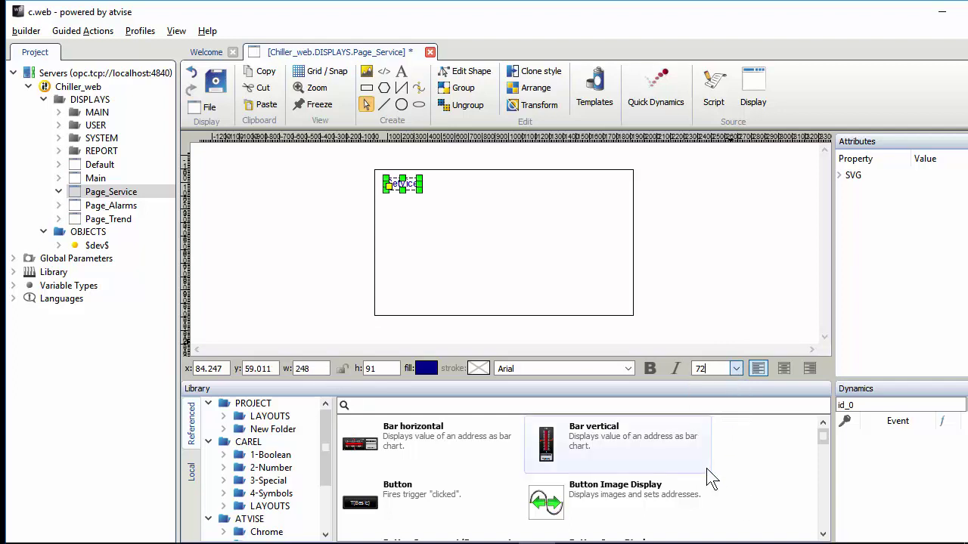
click(649, 368)
click(451, 228)
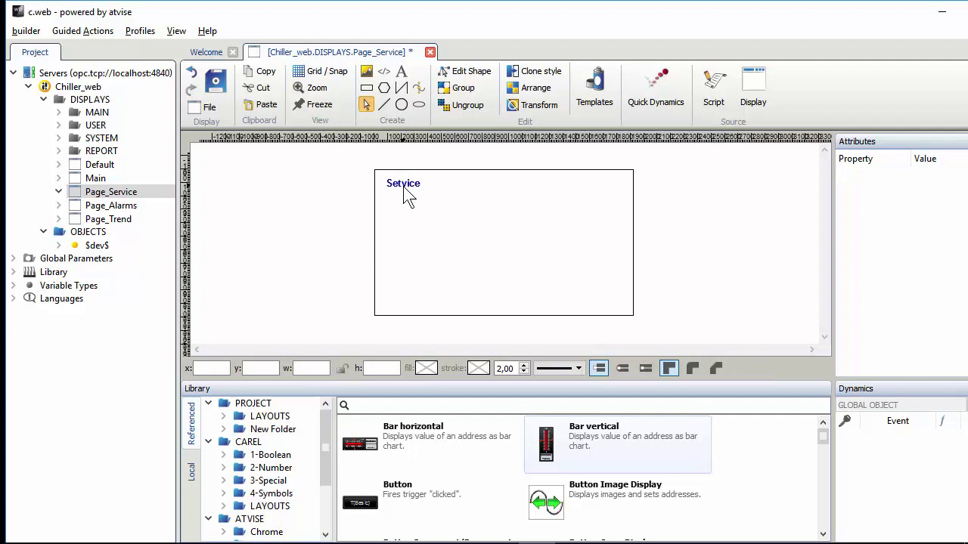
Correct the Page_Service title so that it reads "T{Service}".
click(407, 191)
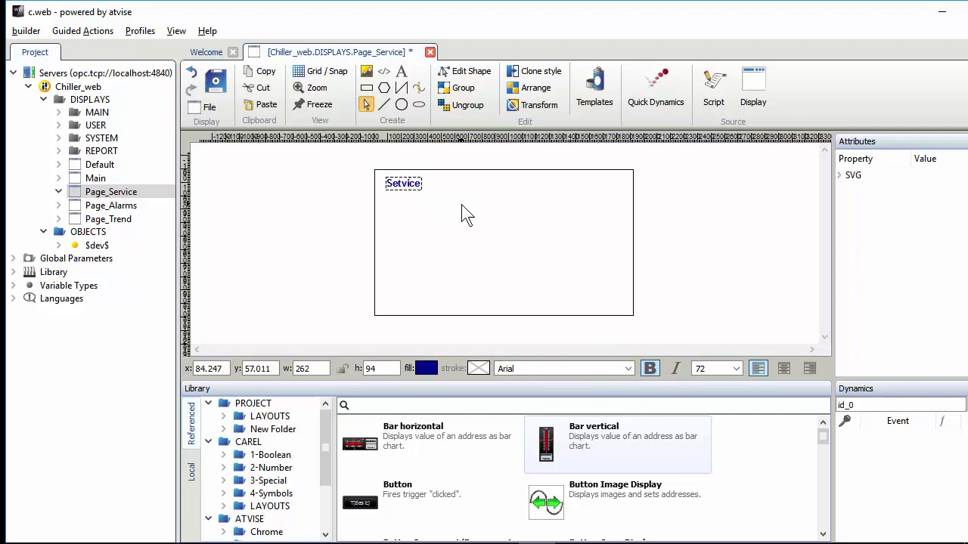
key(BackSpace)
text(r)
text(T)
text(()
text())
click(467, 216)
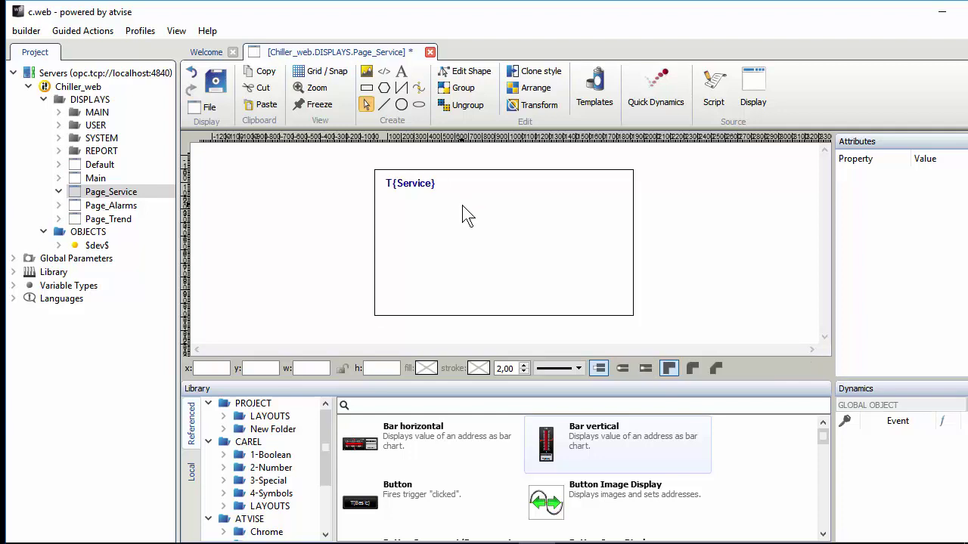
Copy the T{Service} title from Page_Service into the Page_Alarms display and position it near the page's upper-left corner.
click(420, 196)
right_click(422, 195)
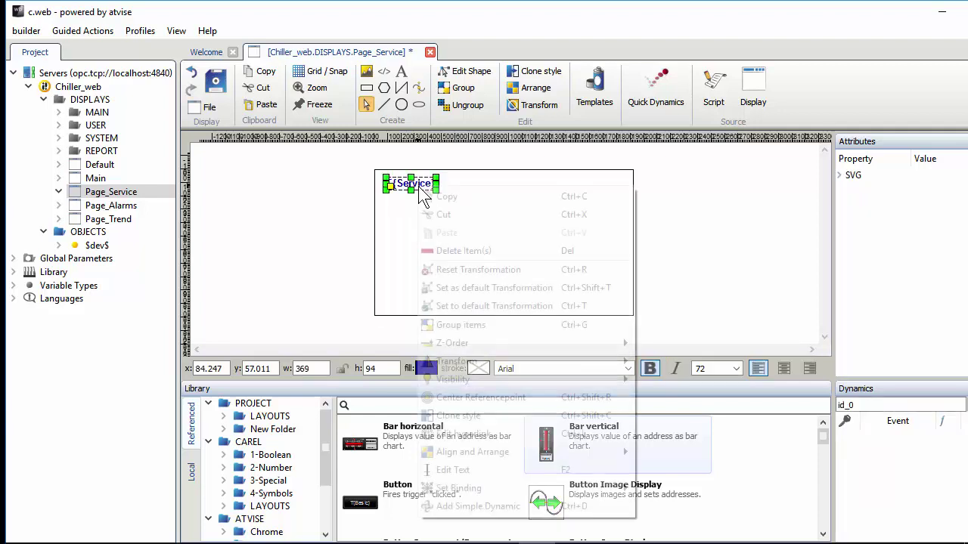
click(446, 203)
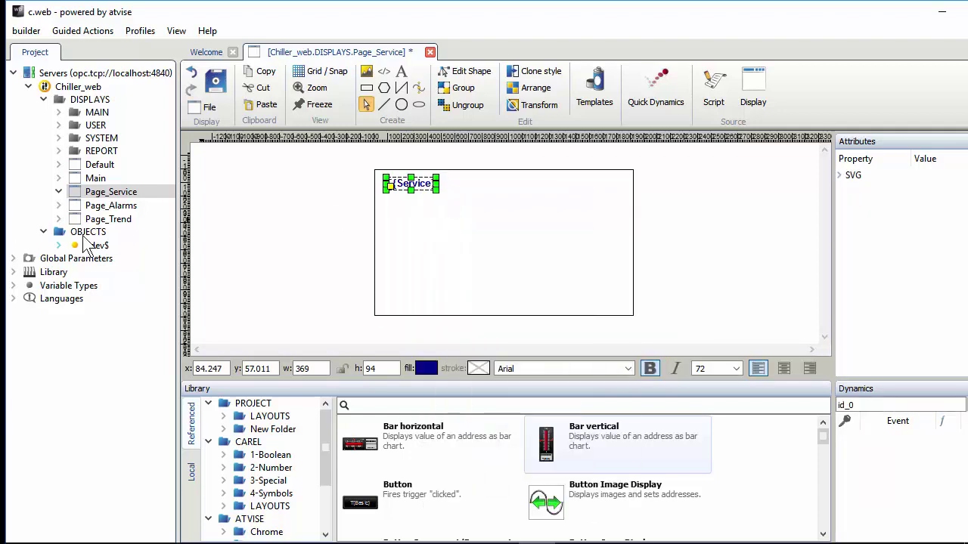
double_click(114, 206)
right_click(392, 181)
click(430, 186)
drag(410, 196, 406, 195)
Change the pasted title on Page_Alarms to "T{Alarms}".
double_click(406, 194)
text(Alarms)
click(280, 172)
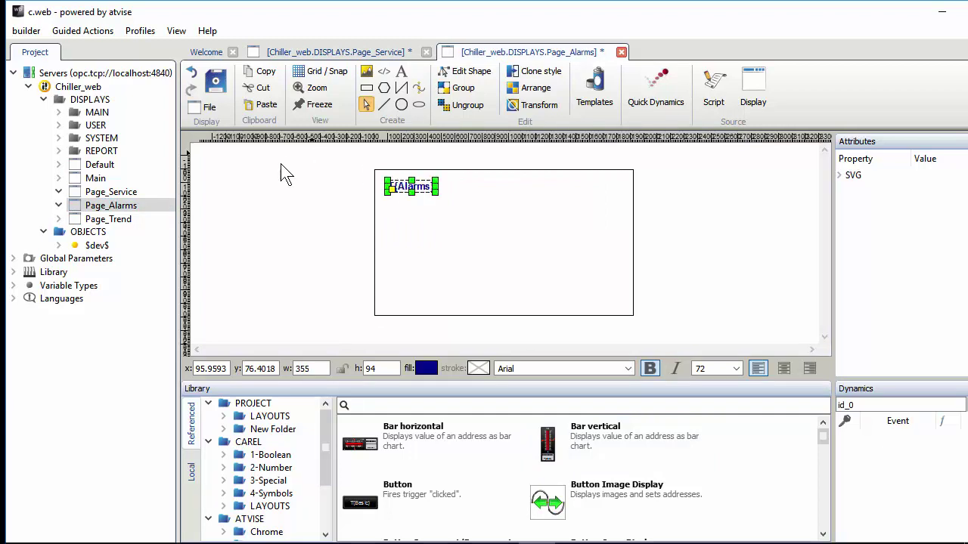
Paste the copied title near the upper-left corner of the Page_Trend display and change its text to "T{Trend}".
double_click(151, 220)
right_click(385, 188)
click(399, 189)
drag(408, 189, 409, 183)
double_click(410, 187)
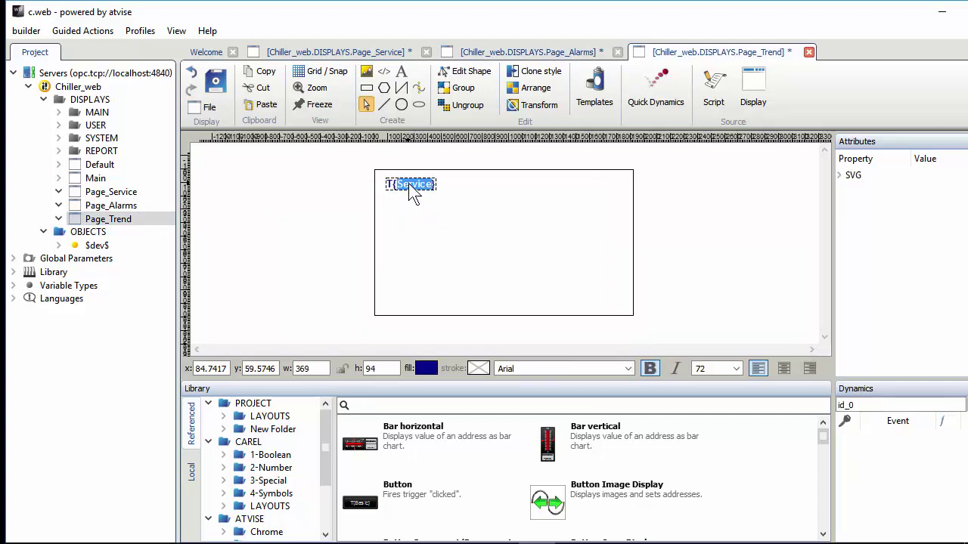
text(Trend)
key(Escape)
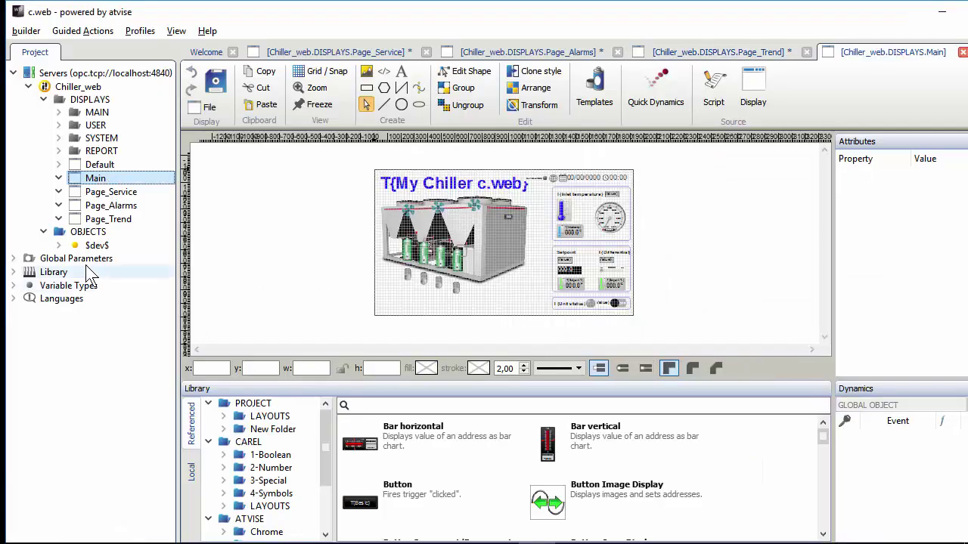
Place the Img_Service.png image from the PROJECT library's Resources on the Main display below the chiller, at about x 490, y 950.
click(13, 272)
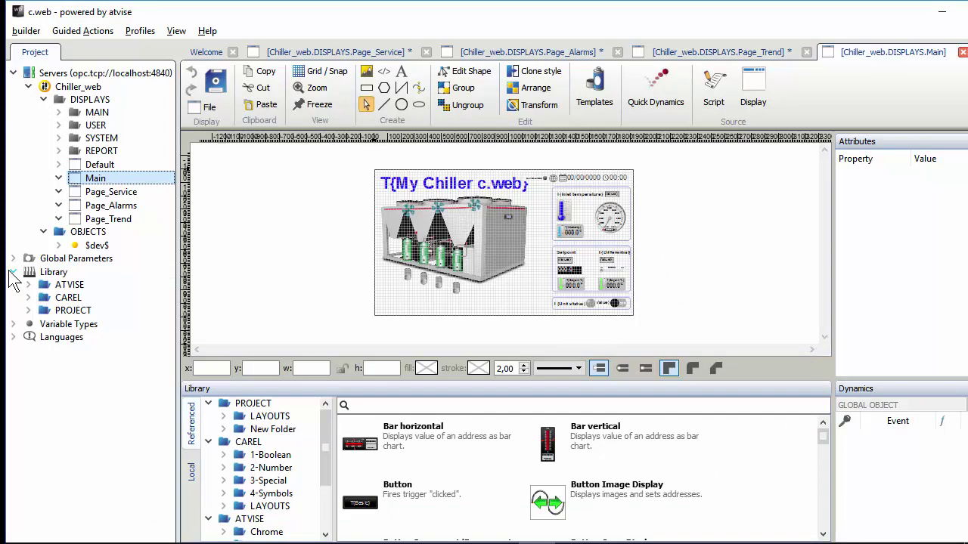
click(28, 310)
click(43, 377)
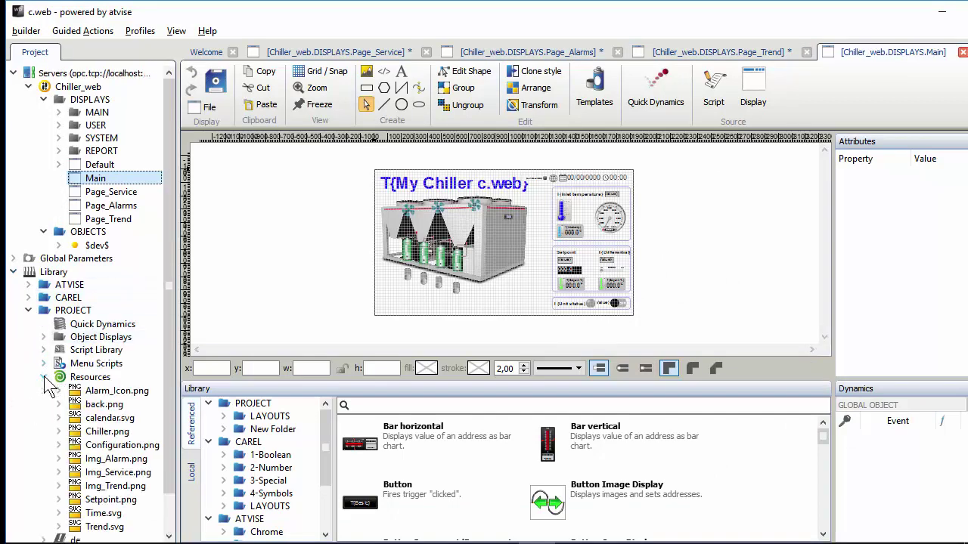
scroll(46, 385, down, 1)
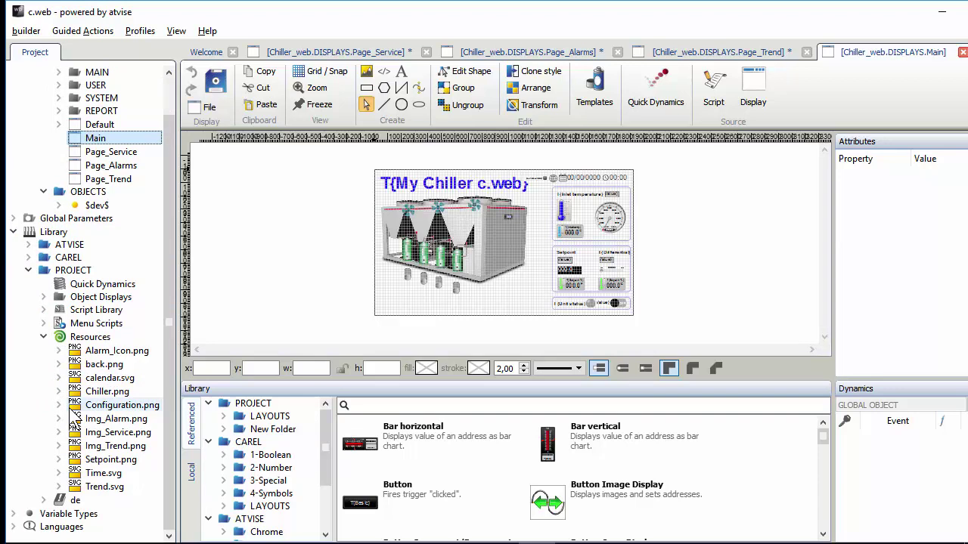
drag(123, 442, 445, 307)
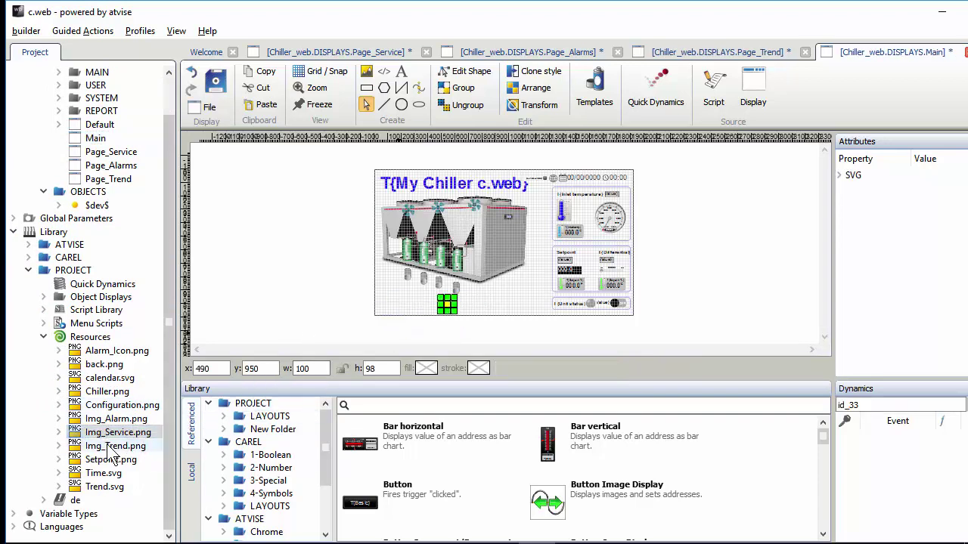
Place the Img_Alarm.png and Img_Trend.png images to the right of the service image, with the alarm image at about x 730, y 940.
drag(113, 419, 473, 304)
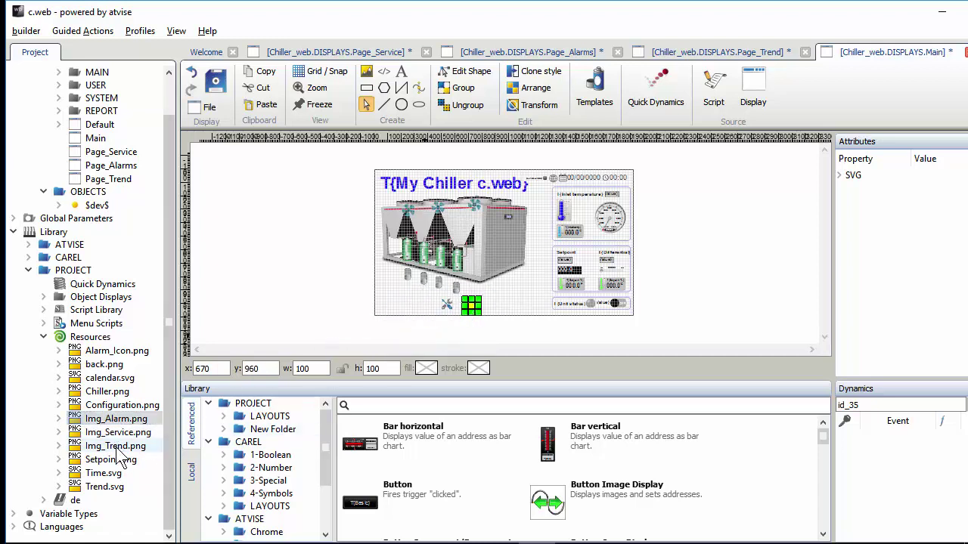
drag(118, 446, 506, 310)
scroll(486, 318, up, 3)
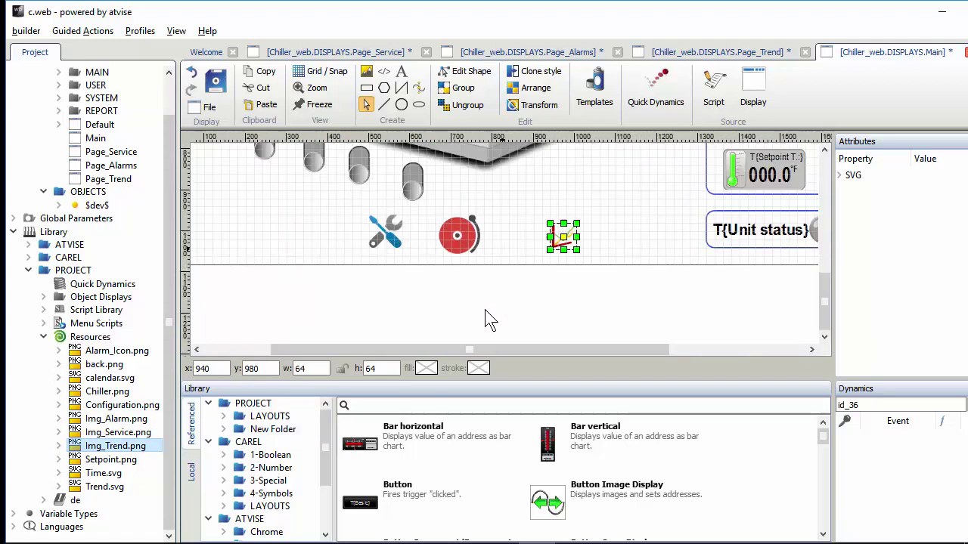
scroll(486, 312, down, 1)
drag(473, 243, 505, 238)
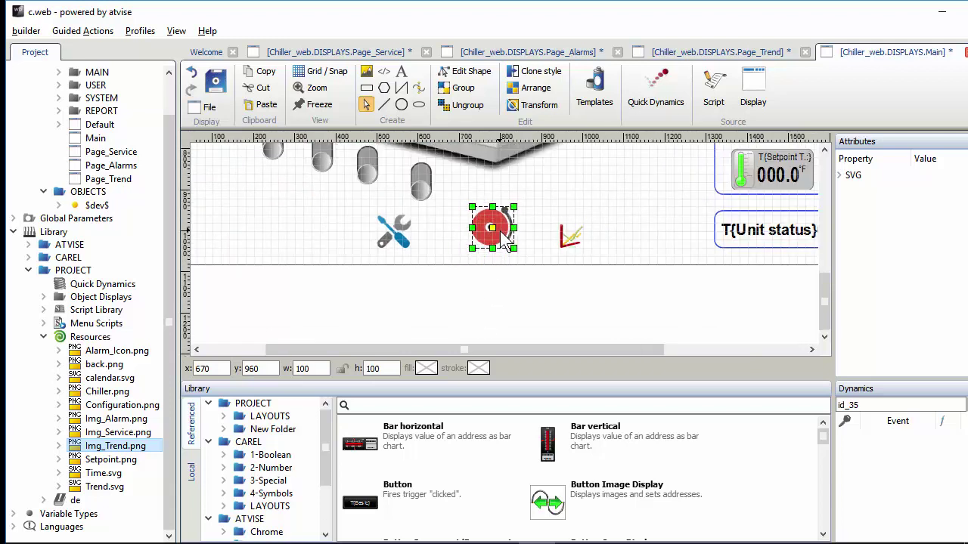
click(366, 88)
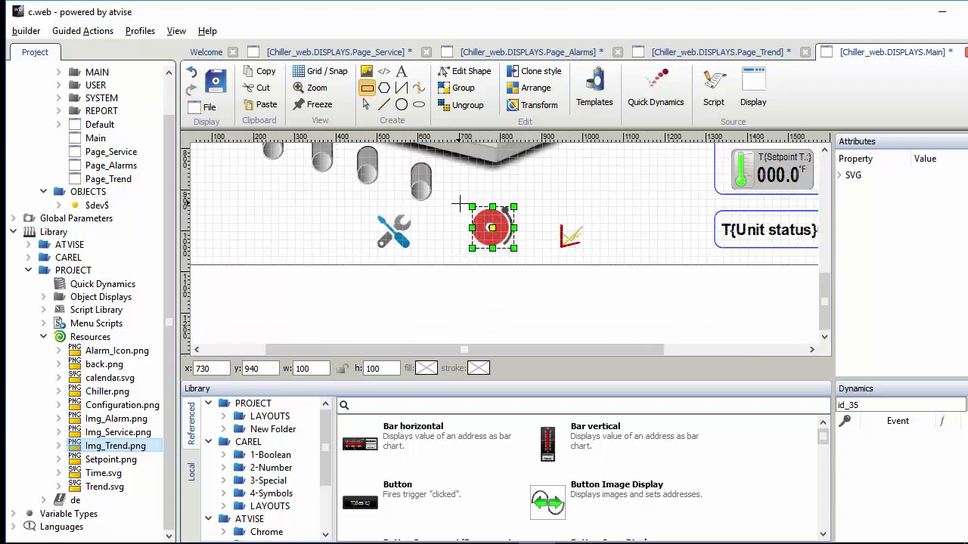
click(318, 71)
click(328, 111)
drag(457, 202, 516, 258)
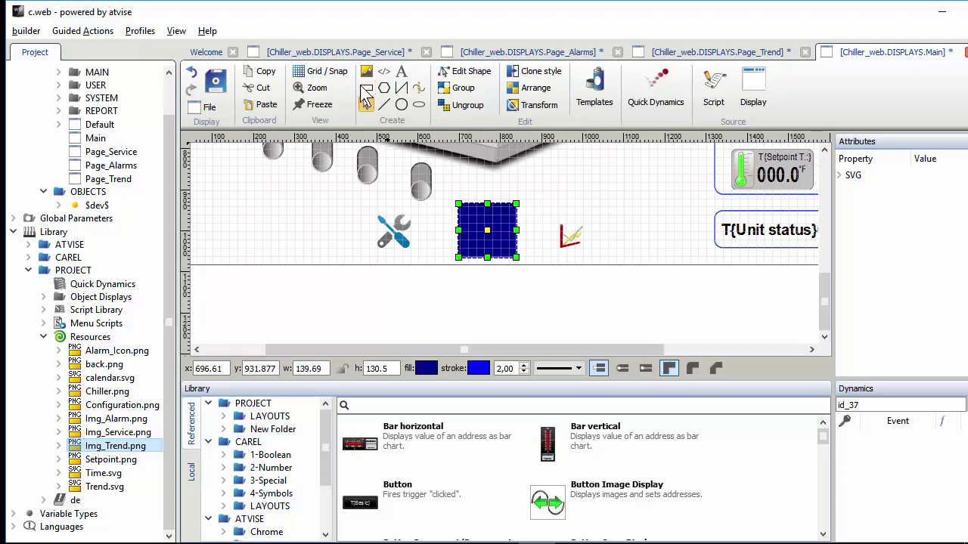
click(350, 75)
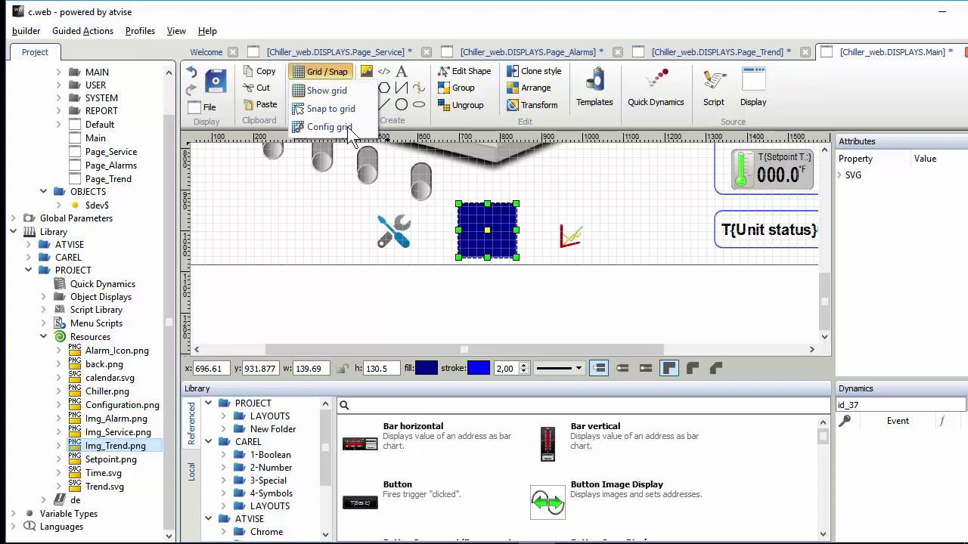
click(348, 111)
key(ctrl+z)
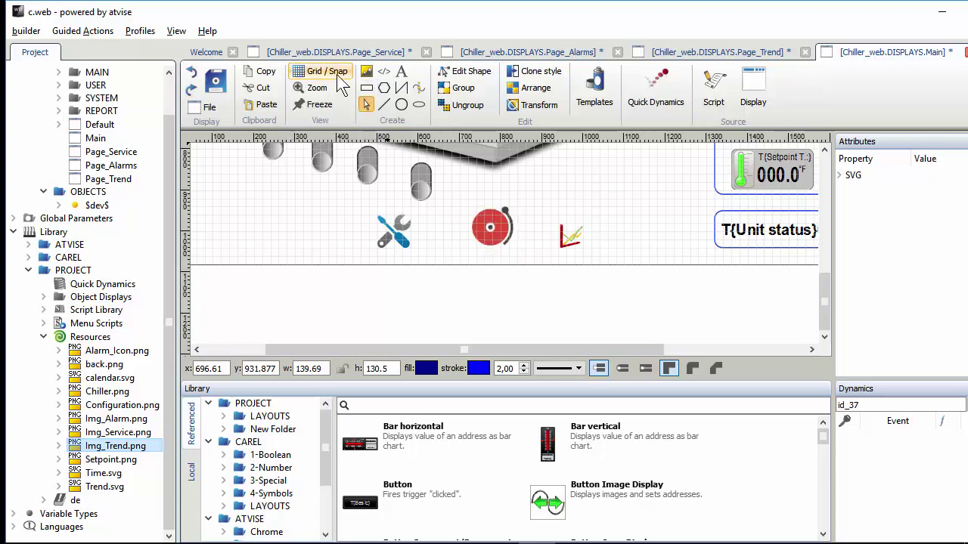
click(335, 72)
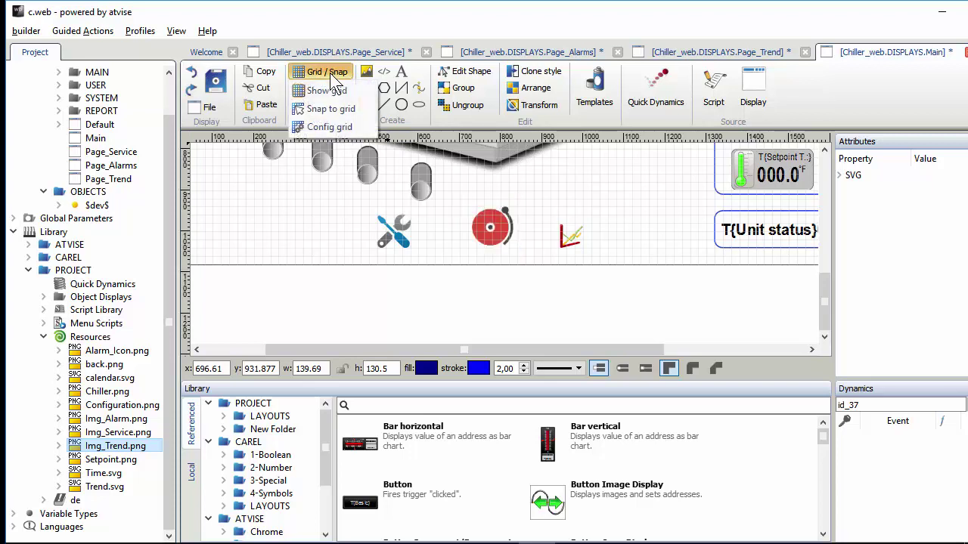
click(341, 111)
click(468, 219)
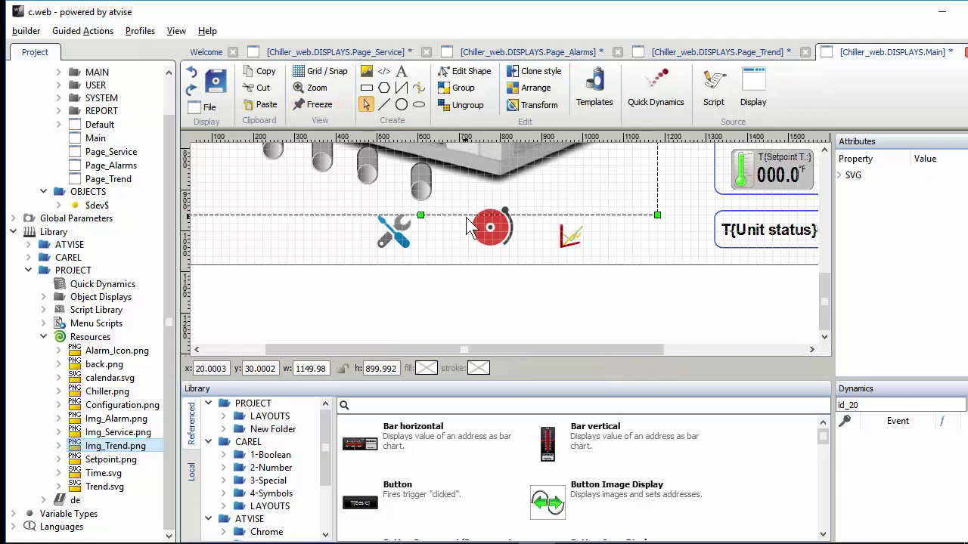
key(Escape)
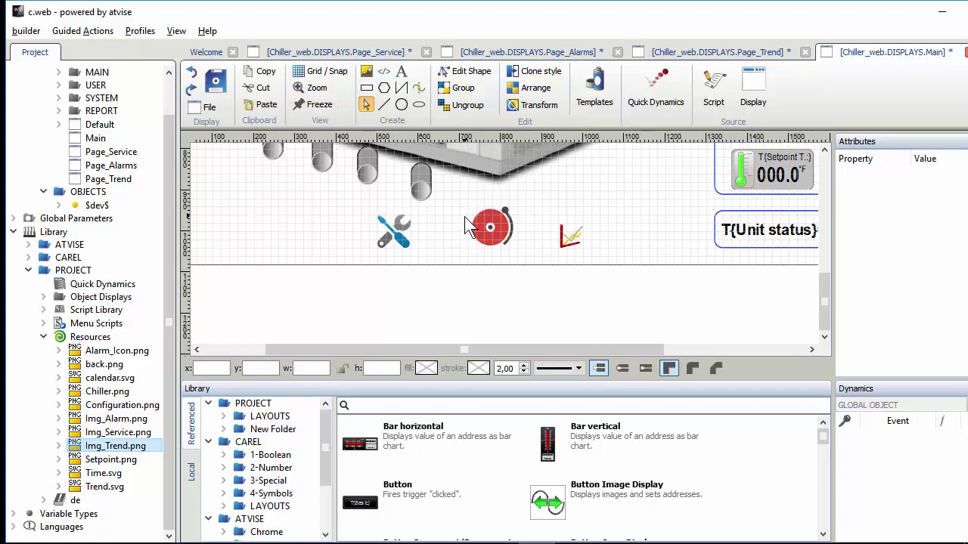
Draw a rectangle about 140 by 140 around the alarm image and set its fill to none.
click(367, 88)
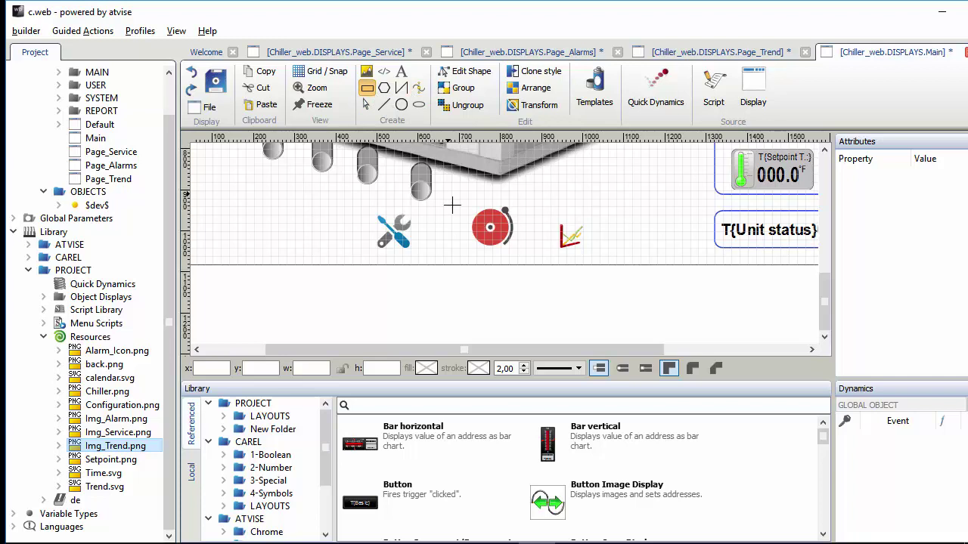
drag(460, 206, 519, 265)
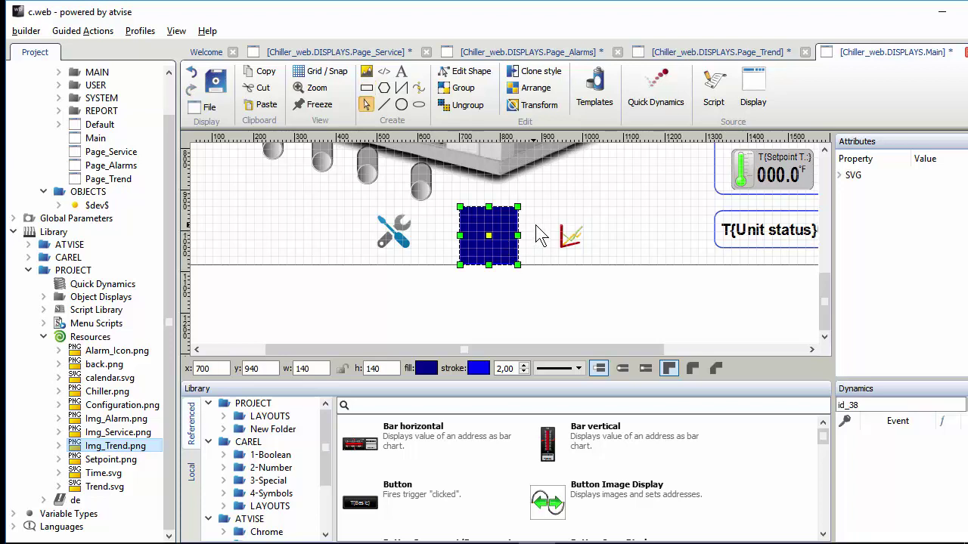
click(425, 369)
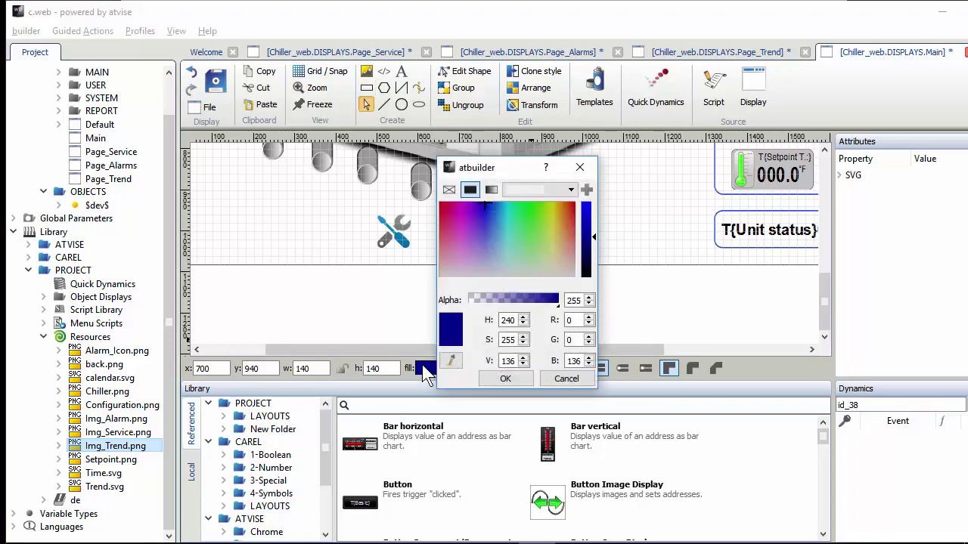
click(449, 190)
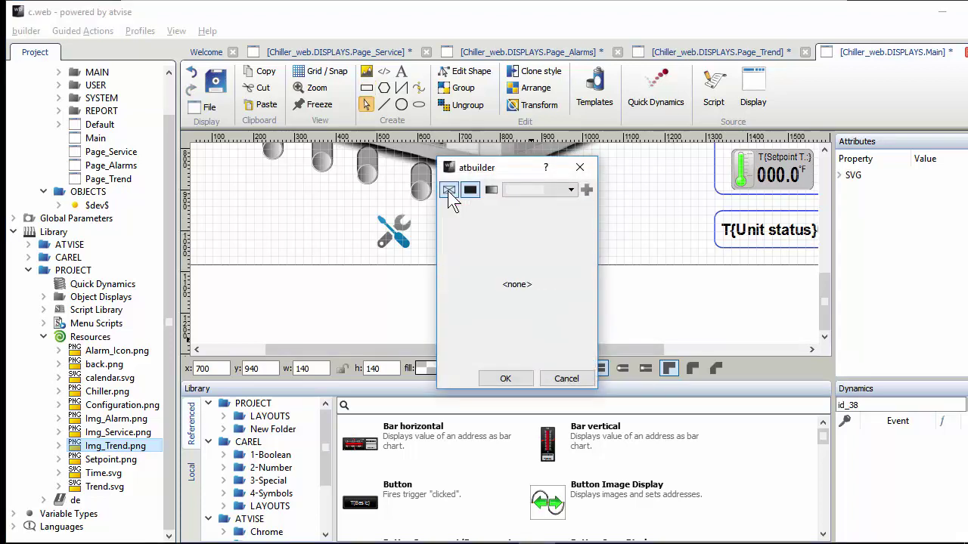
click(514, 380)
Set the stroke width of the rectangle around the alarm image to 3 and its stroke color to black.
click(524, 365)
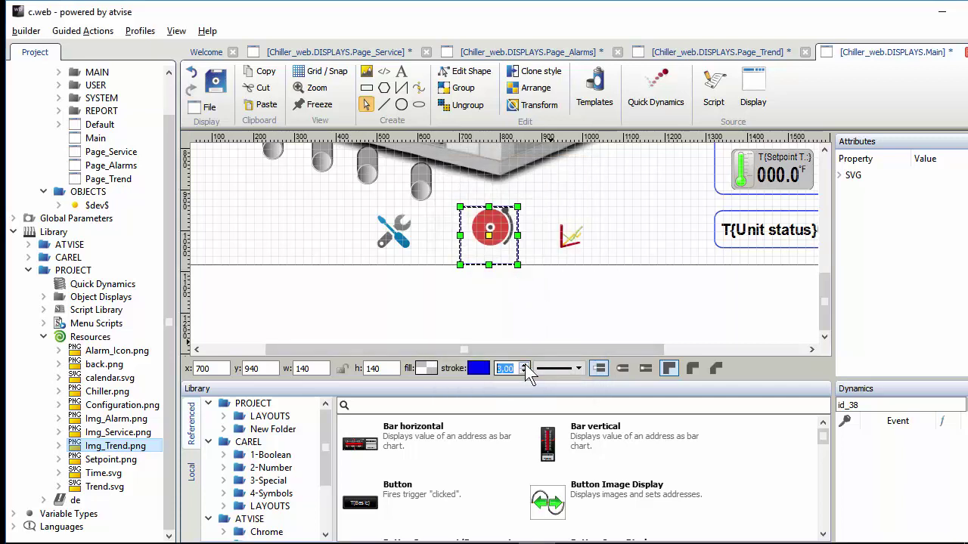
click(477, 369)
mouse_move(597, 212)
mouse_down()
mouse_move(596, 236)
mouse_move(548, 311)
mouse_up()
click(519, 379)
Resize the alarm frame to 120 by 120 at x 720, y 940, and center the alarm image inside it at x 730, y 950.
click(523, 260)
drag(526, 260, 518, 258)
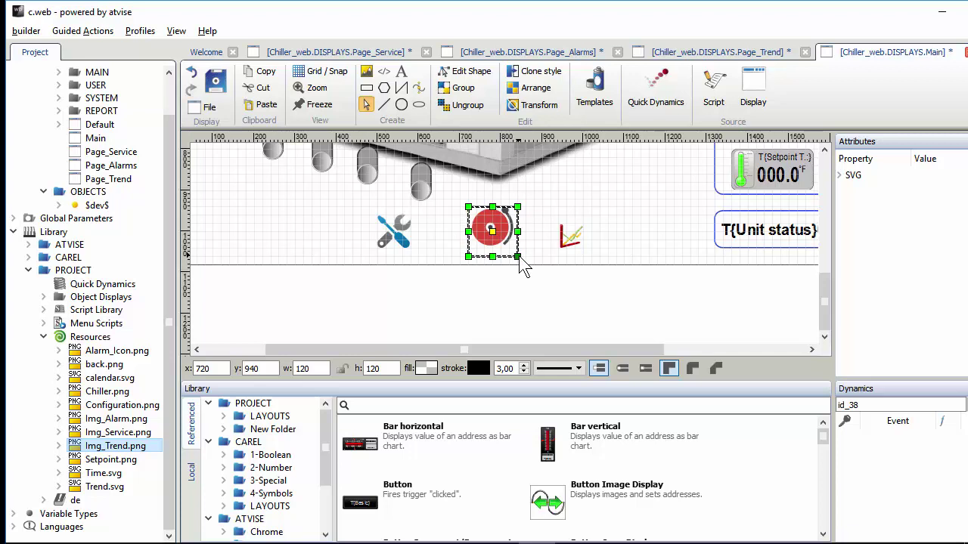
double_click(497, 234)
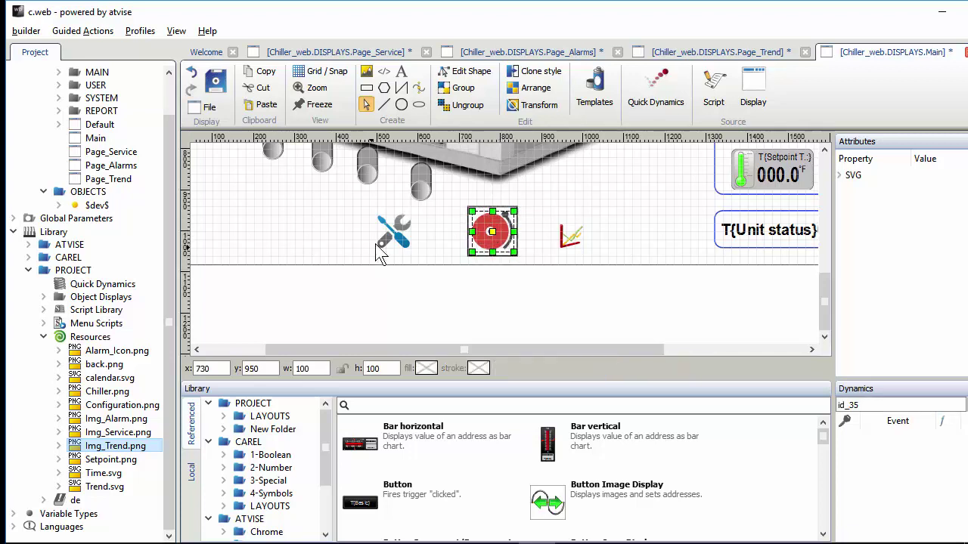
Duplicate the black frame on either side of the alarm image to hold the service and trend images.
click(504, 221)
click(508, 236)
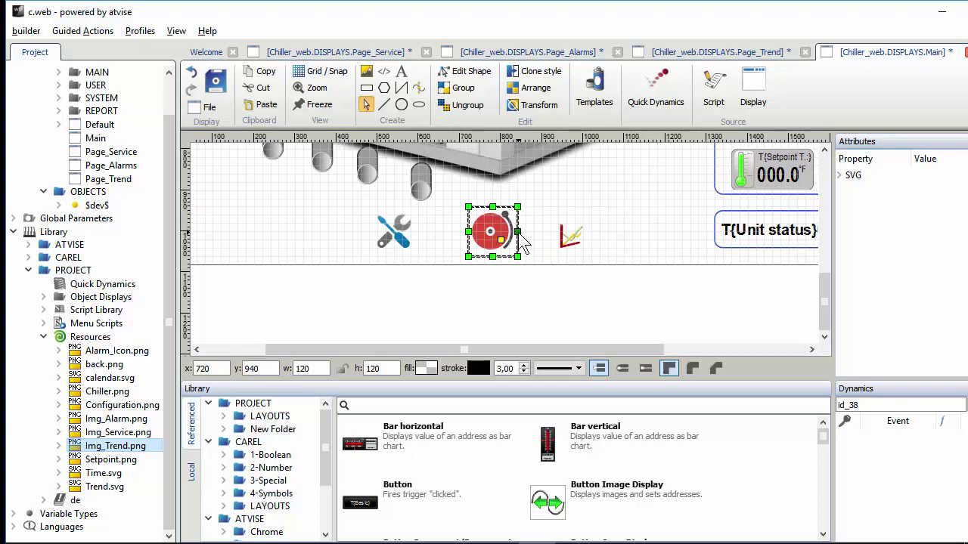
key(ctrl+c)
key(ctrl+v)
drag(535, 245, 466, 236)
click(511, 235)
Move the service image into its frame at x 590, y 950, and fit the trend image to 80 by 84 at x 880, y 960.
drag(386, 230, 428, 229)
drag(587, 237, 572, 218)
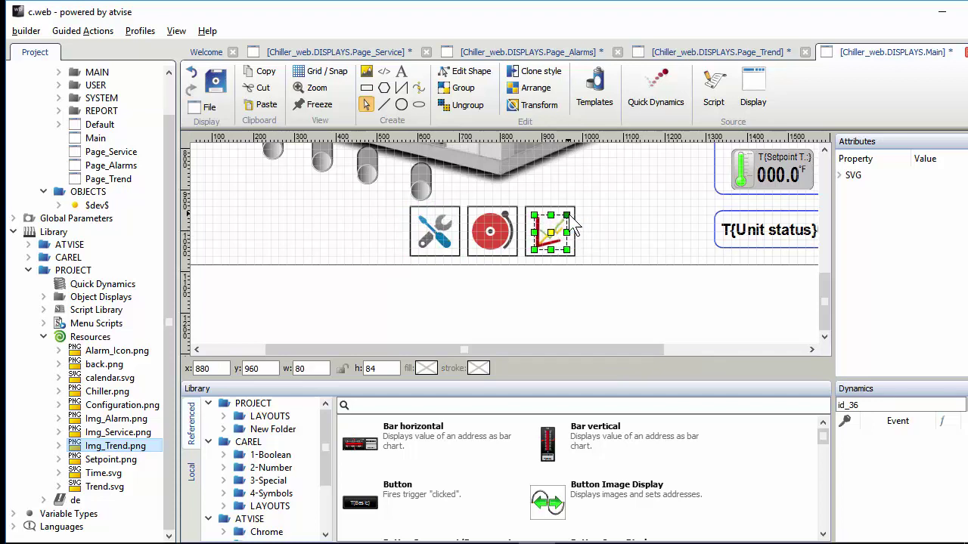
click(597, 235)
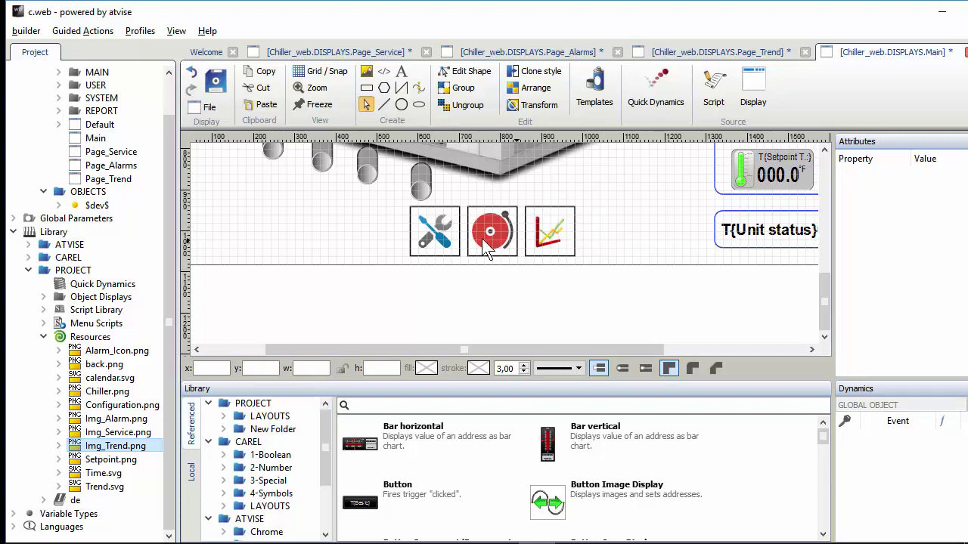
Add a hyperlink from the service image to the Page_Service display of Chiller_web.
click(435, 240)
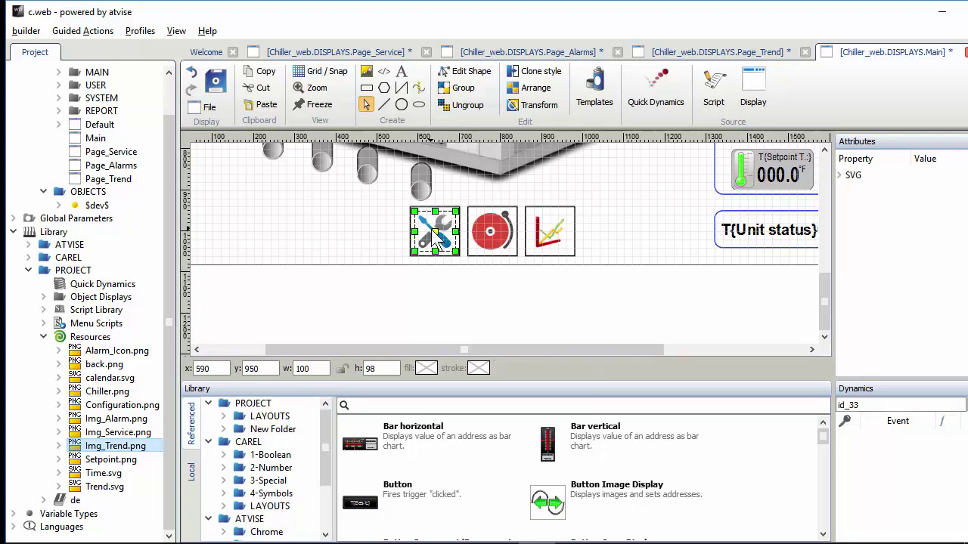
right_click(435, 239)
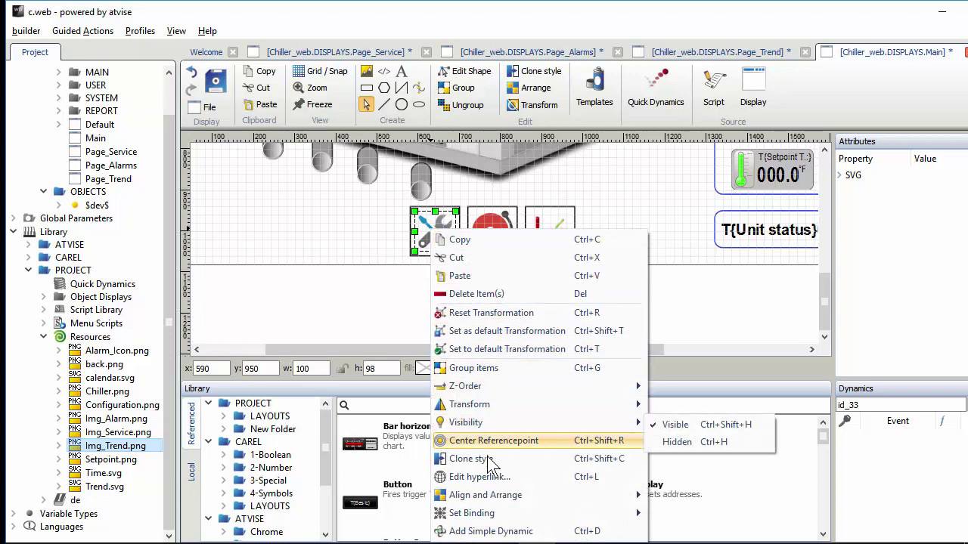
click(493, 479)
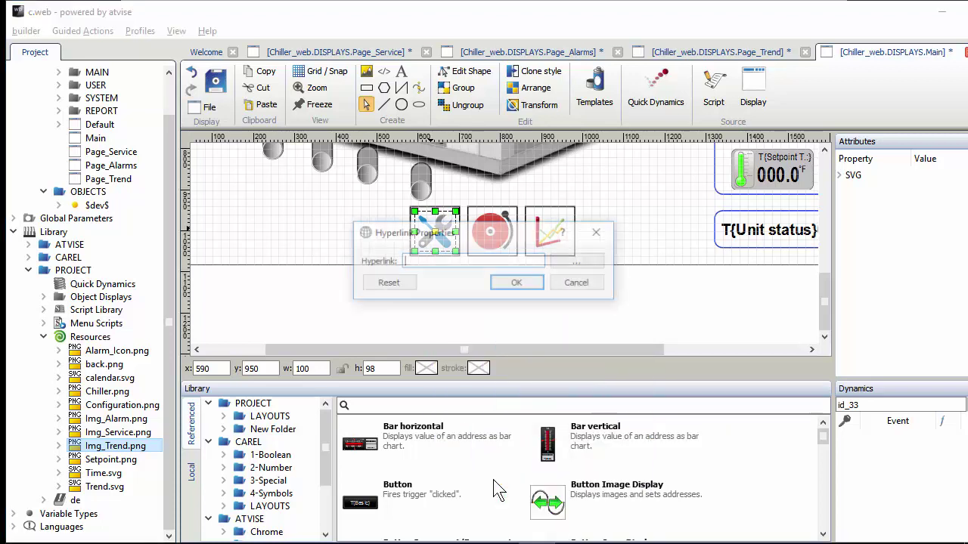
click(579, 263)
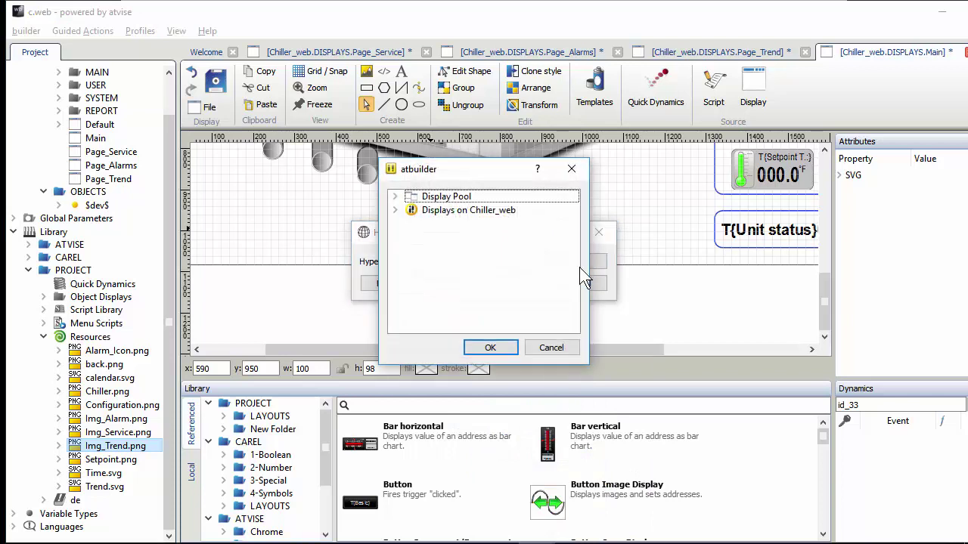
double_click(499, 209)
scroll(510, 309, down, 1)
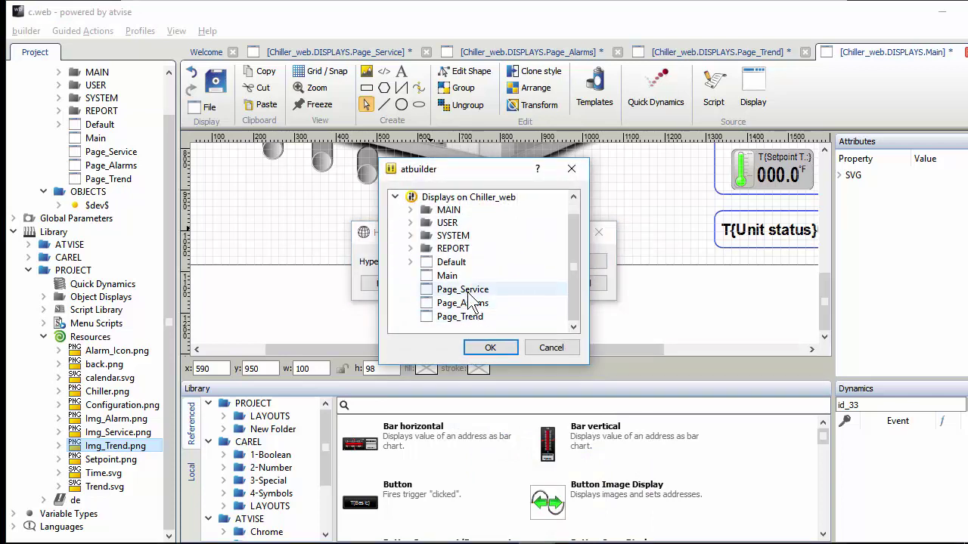
click(472, 292)
click(503, 351)
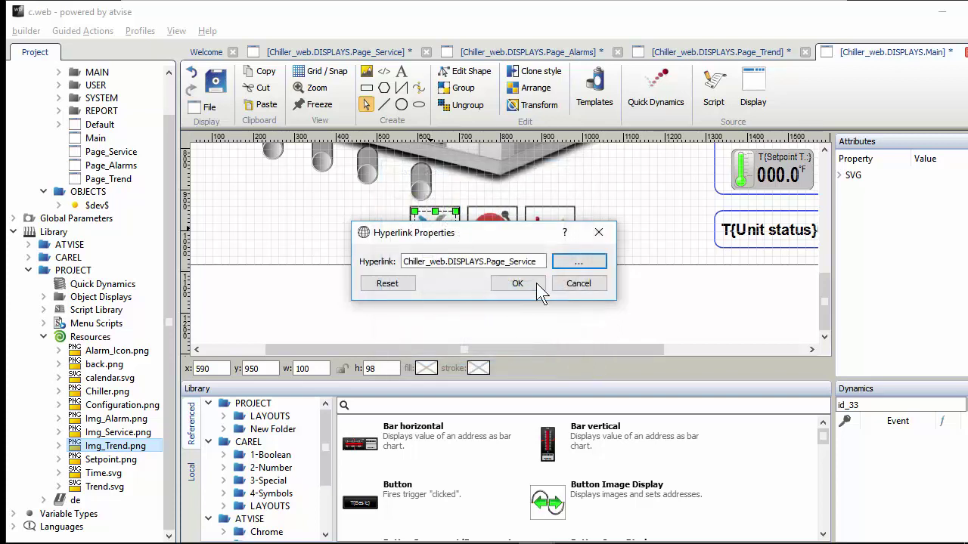
click(517, 282)
Add a hyperlink from the alarm image to the Page_Alarms display of Chiller_web.
click(507, 251)
right_click(506, 249)
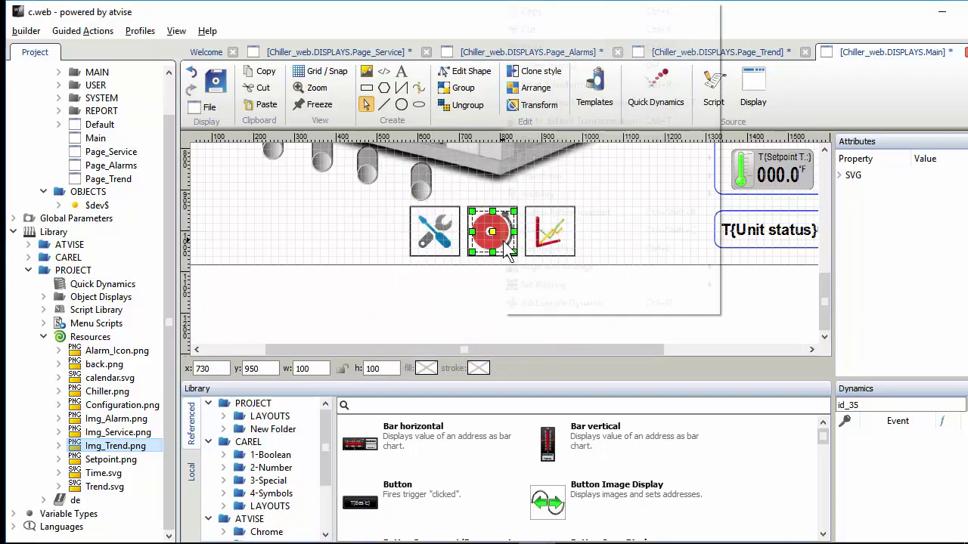
click(547, 247)
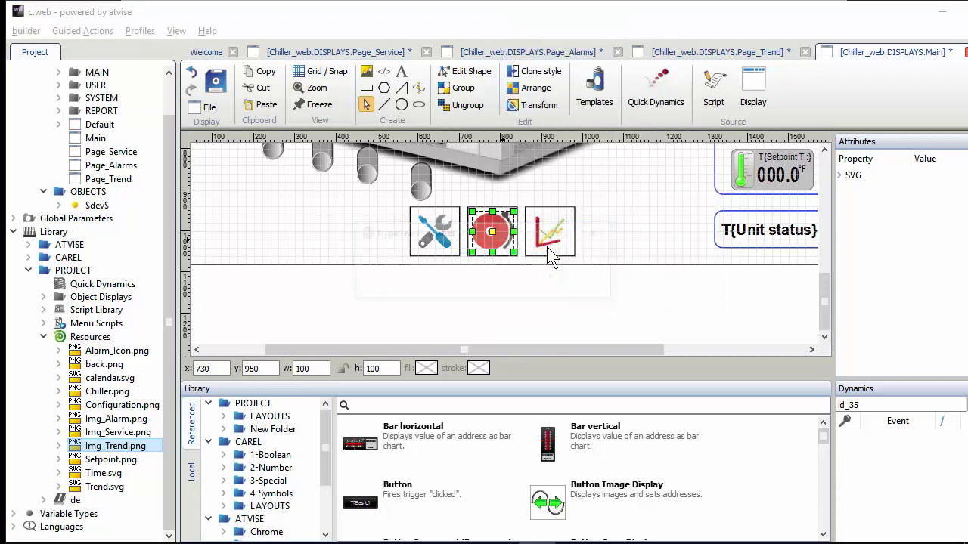
click(571, 261)
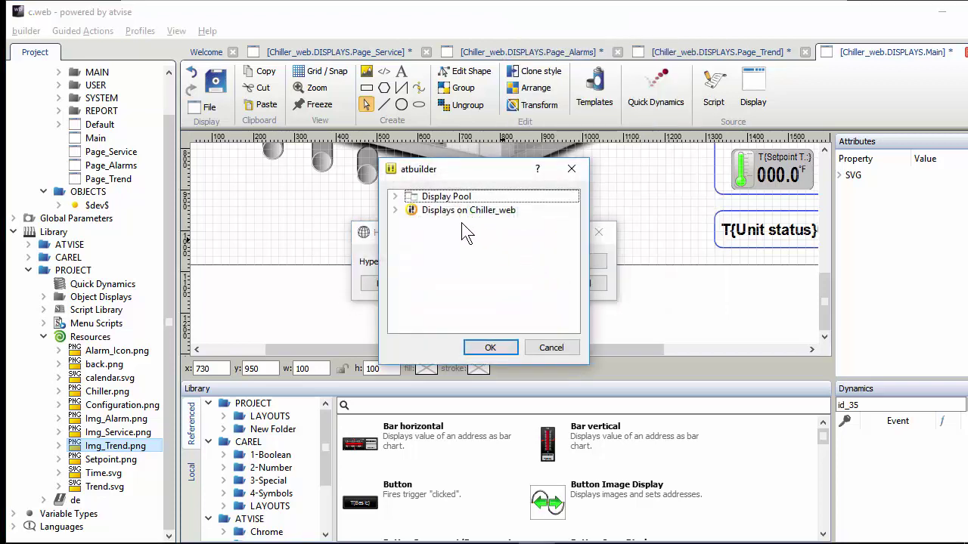
click(395, 210)
click(484, 318)
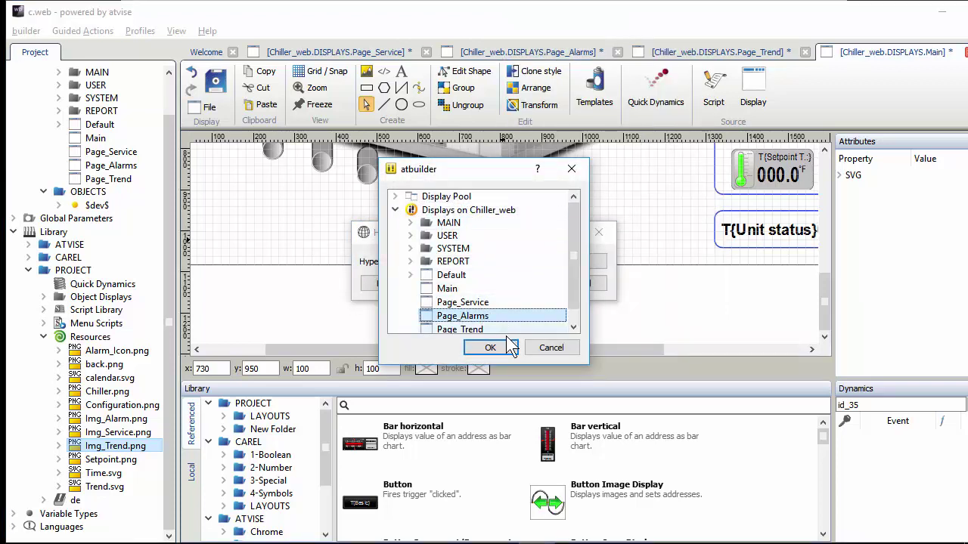
click(490, 348)
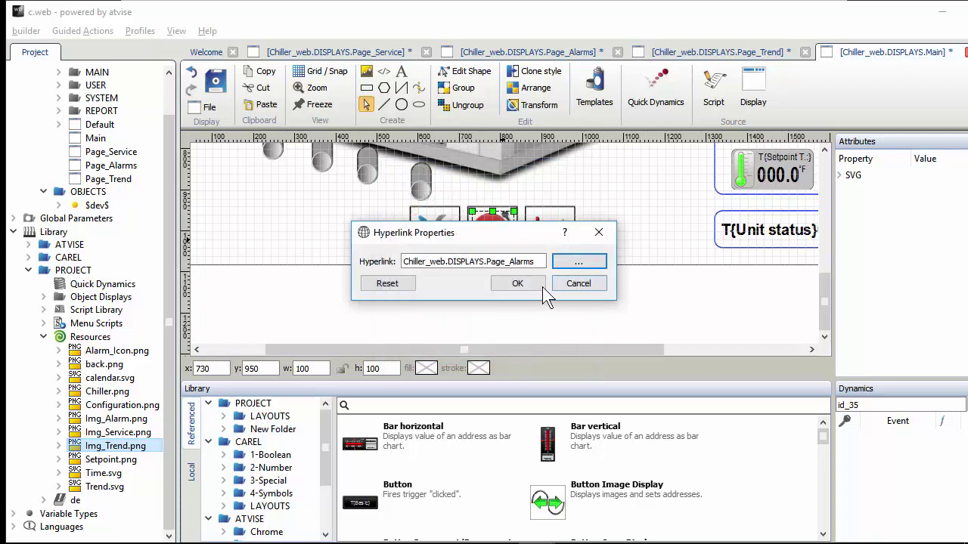
click(542, 284)
Add a hyperlink from the trend image to the Page_Trend display of Chiller_web.
click(550, 235)
right_click(550, 235)
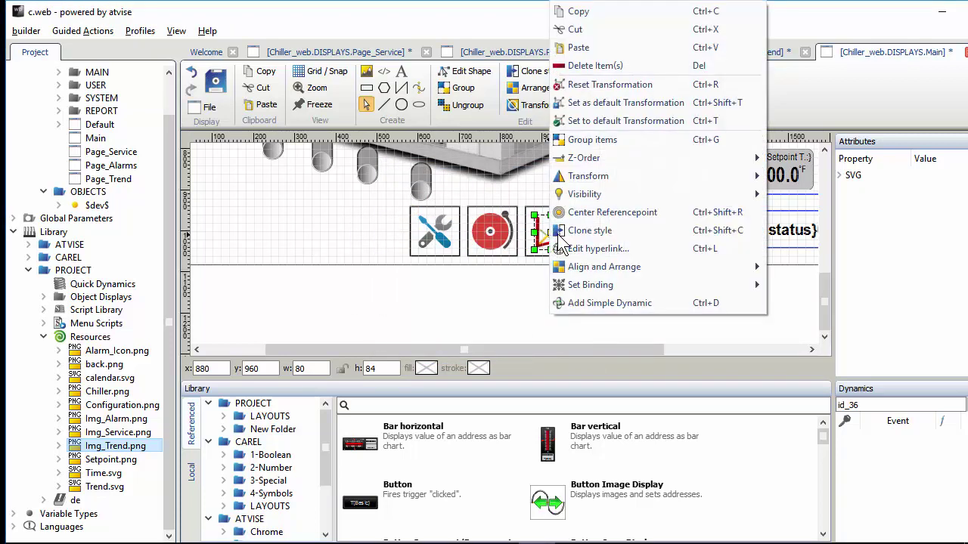
click(579, 248)
click(563, 262)
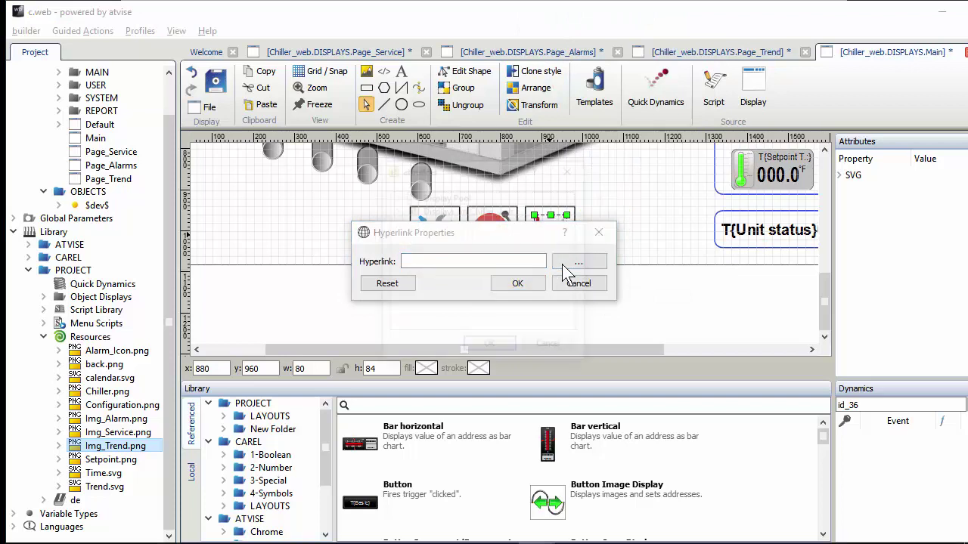
click(394, 210)
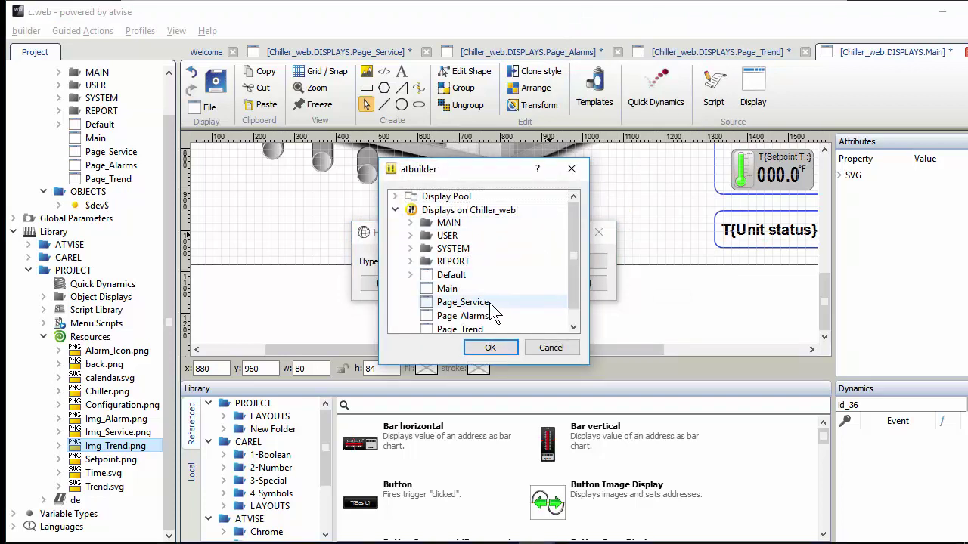
click(518, 330)
click(511, 345)
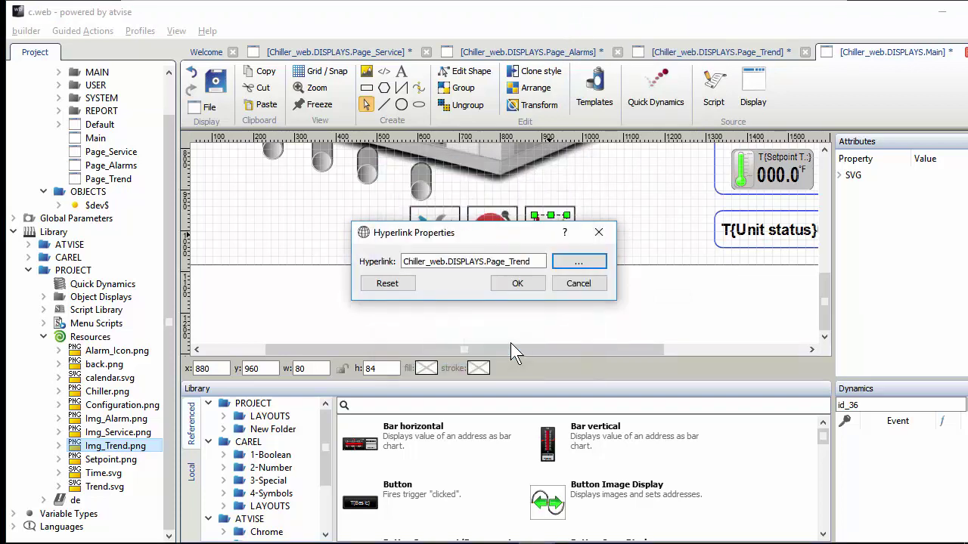
click(538, 288)
click(619, 222)
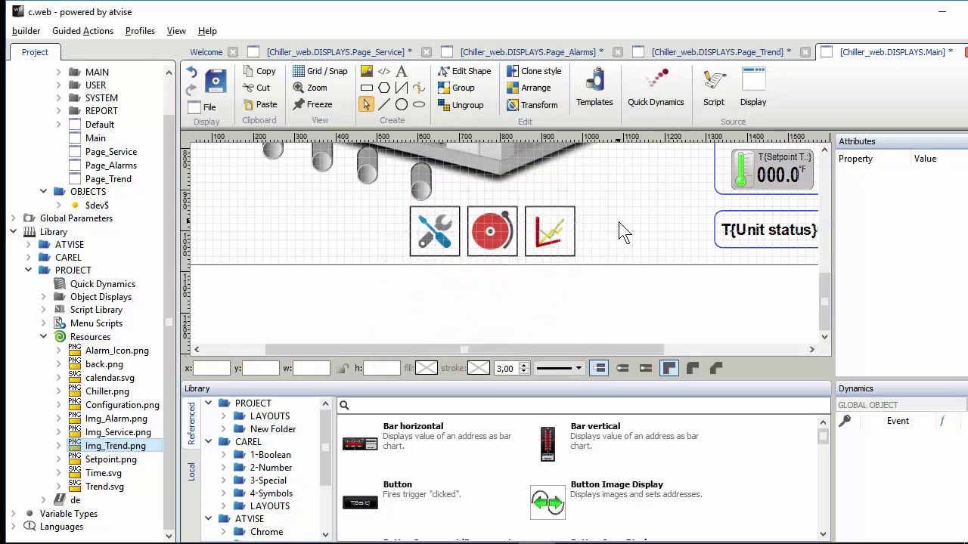
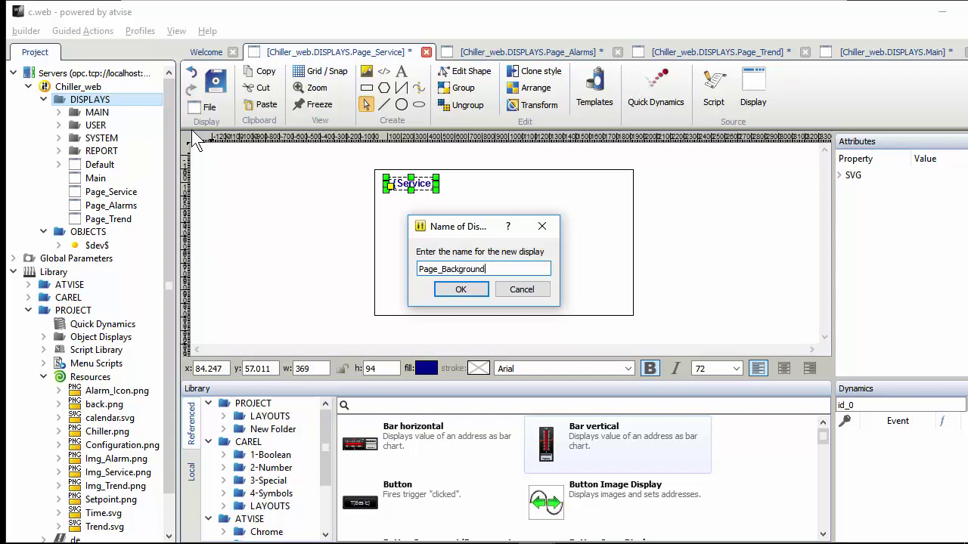
Create a display named Page_Background and place the project's date_widget layout object in the page's upper-right corner.
key(Return)
click(136, 233)
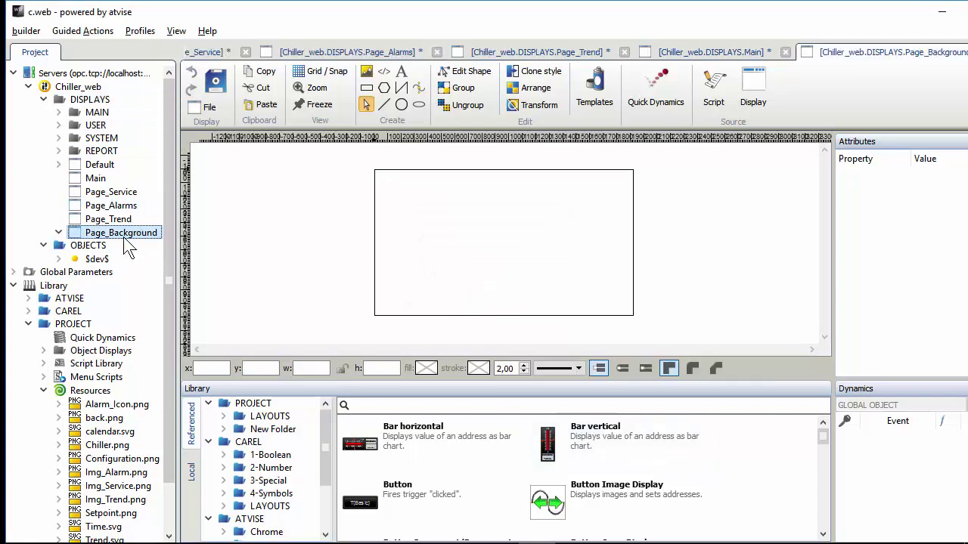
click(43, 351)
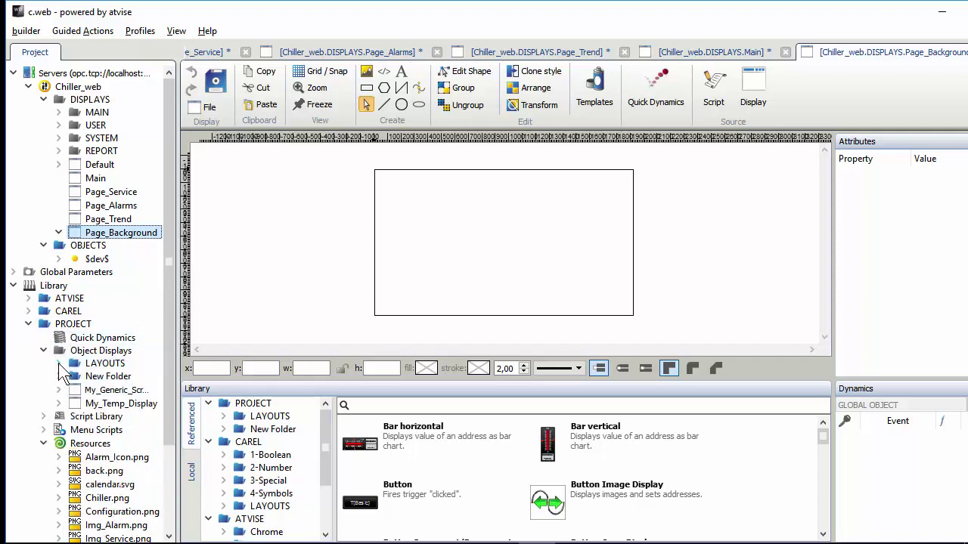
click(59, 363)
drag(113, 377, 569, 186)
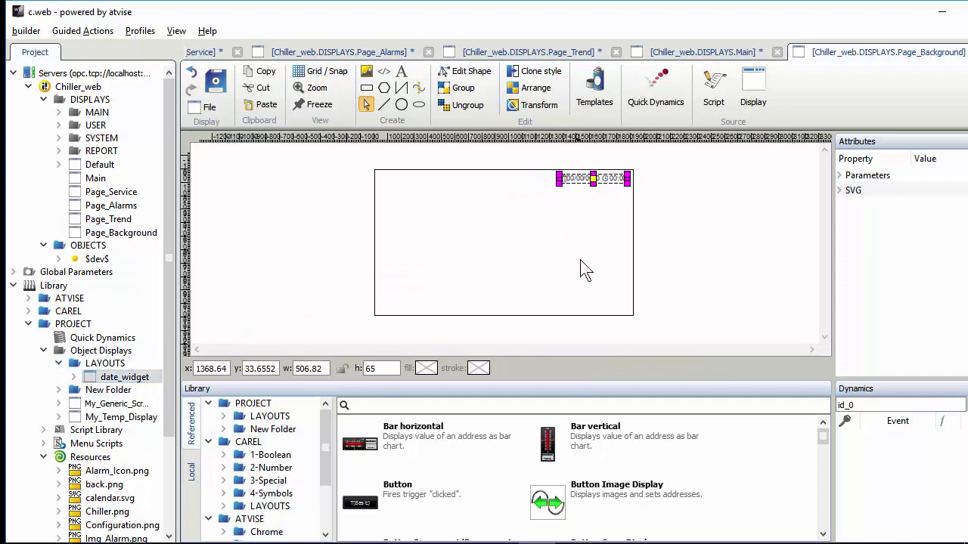
click(612, 305)
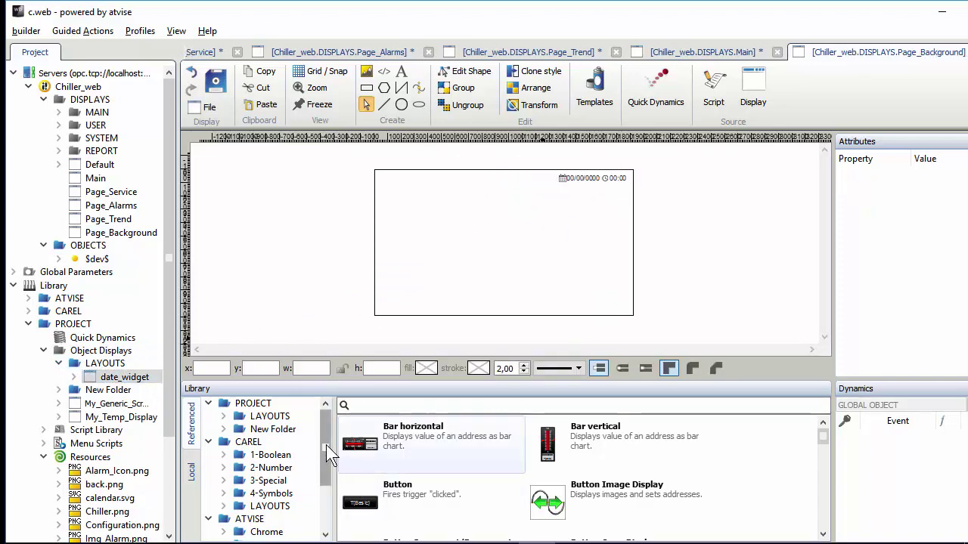
Place a Button Open Display from the ATVISE Standard library in the lower-right corner of the background page.
drag(326, 444, 329, 489)
click(249, 442)
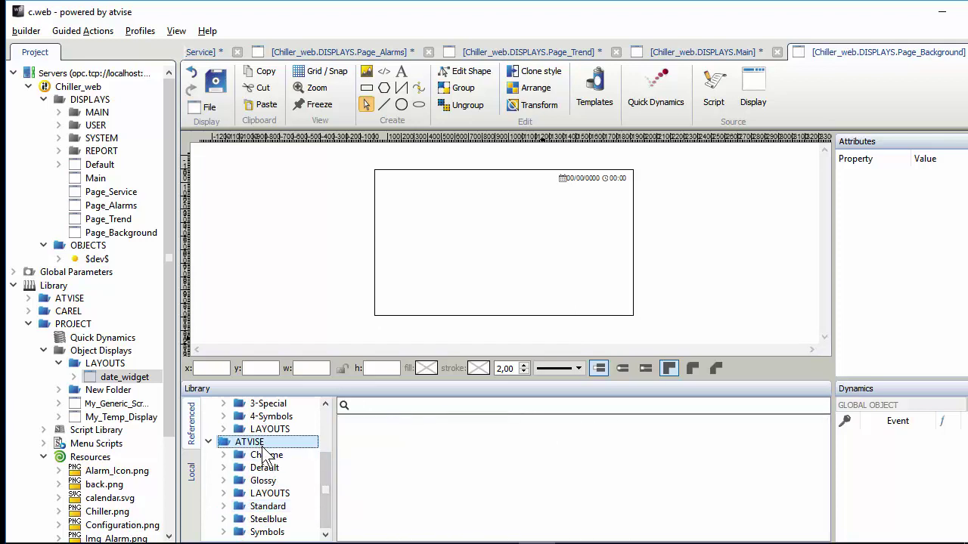
click(272, 508)
drag(825, 440, 825, 450)
click(582, 476)
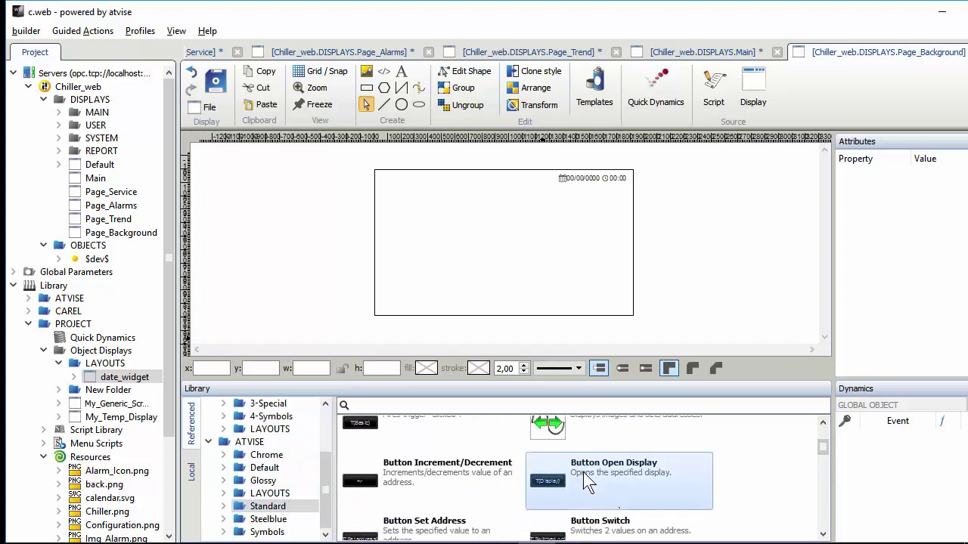
drag(567, 449, 615, 311)
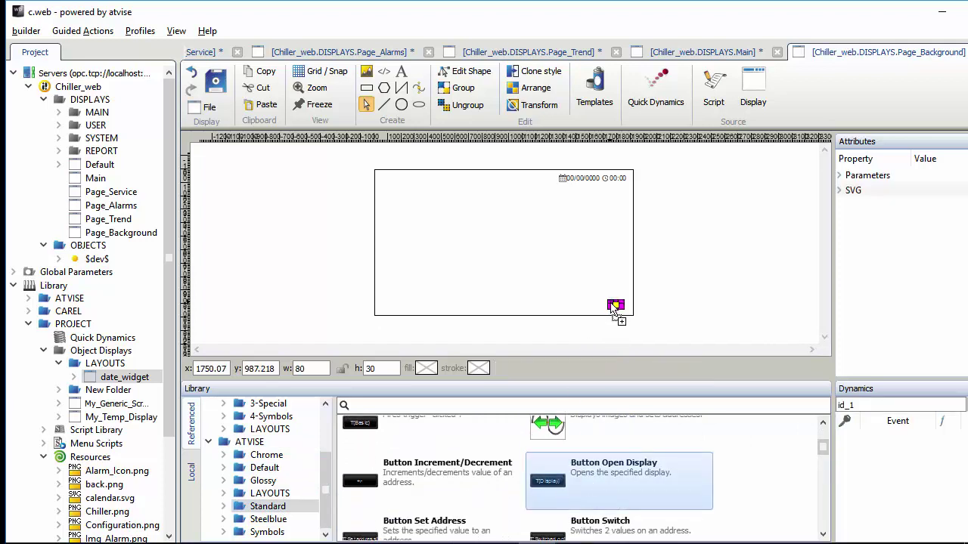
Set the button's font size to 48 and its label to OK.
click(839, 174)
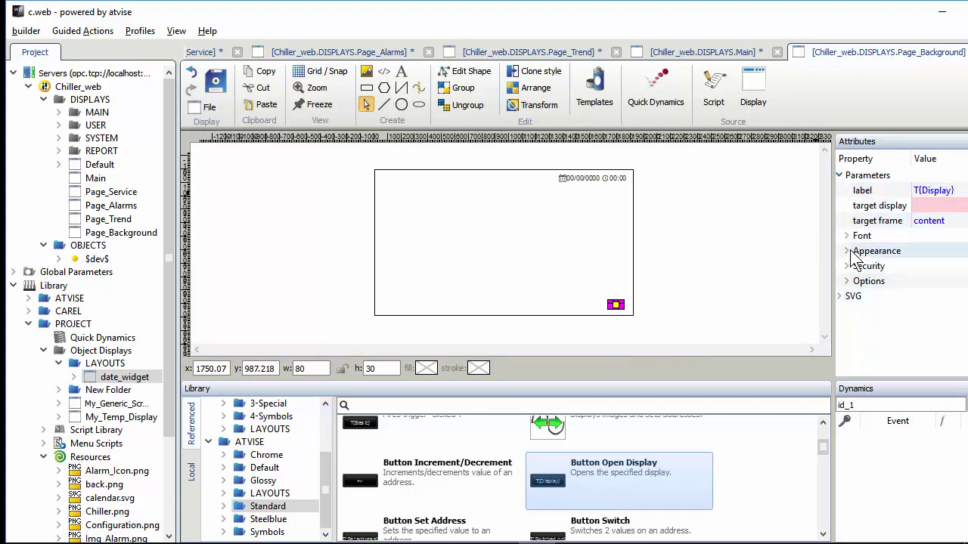
click(848, 236)
click(935, 265)
click(951, 267)
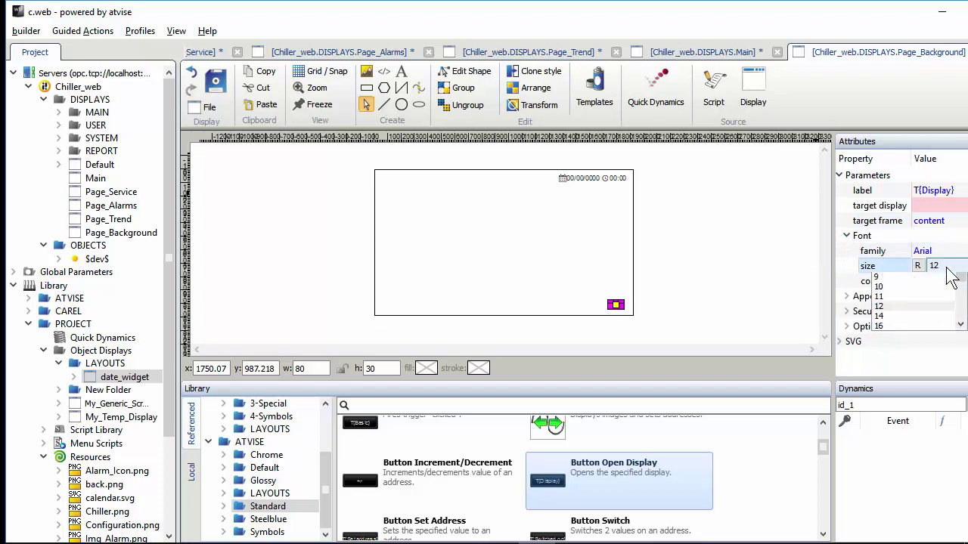
scroll(915, 317, down, 3)
click(904, 358)
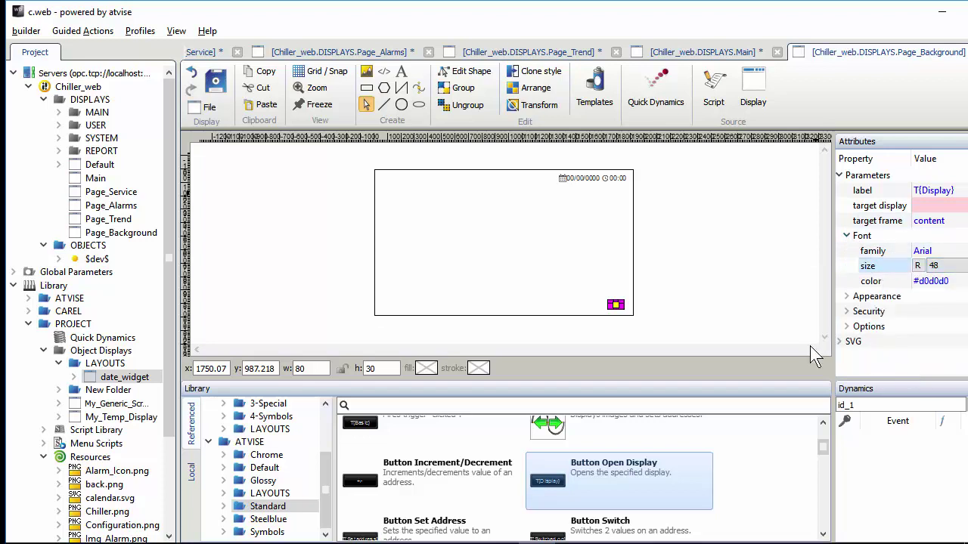
click(938, 190)
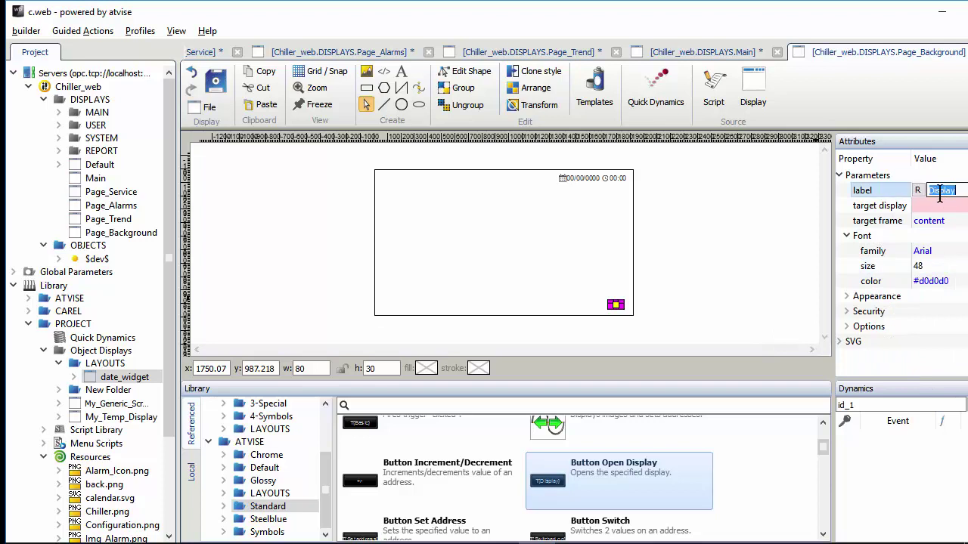
text(O)
key(Return)
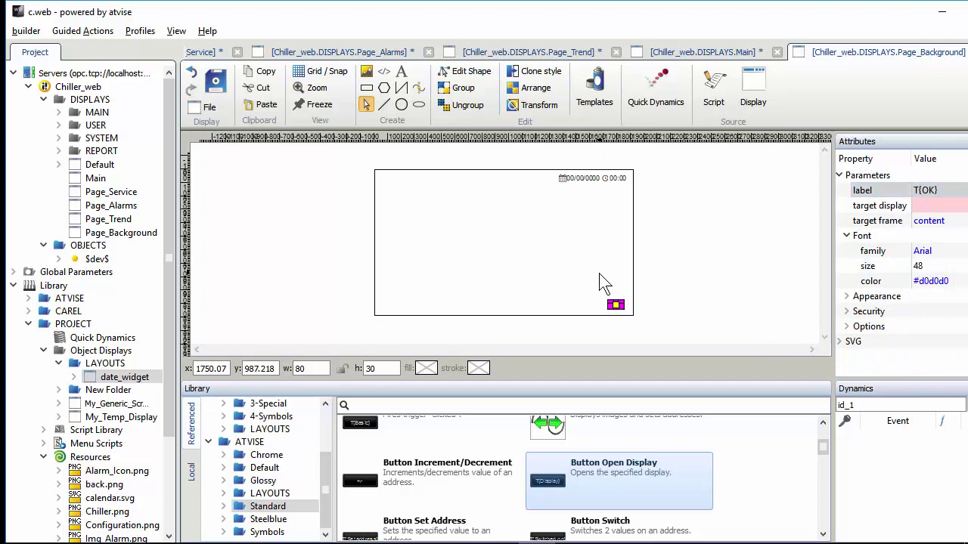
Enlarge the OK button to about 192 by 90 and position it at about x 1673, y 938.
click(614, 307)
scroll(616, 312, up, 2)
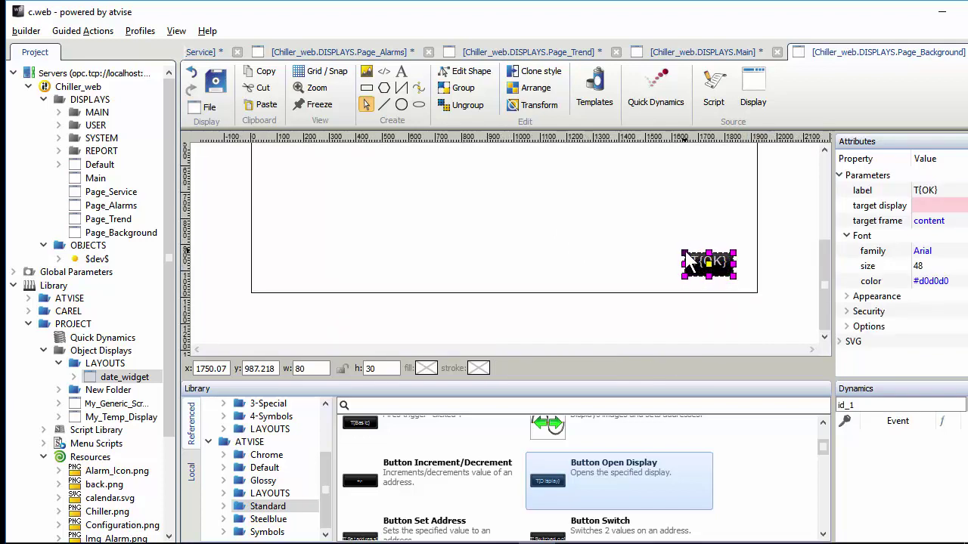
drag(726, 273, 771, 265)
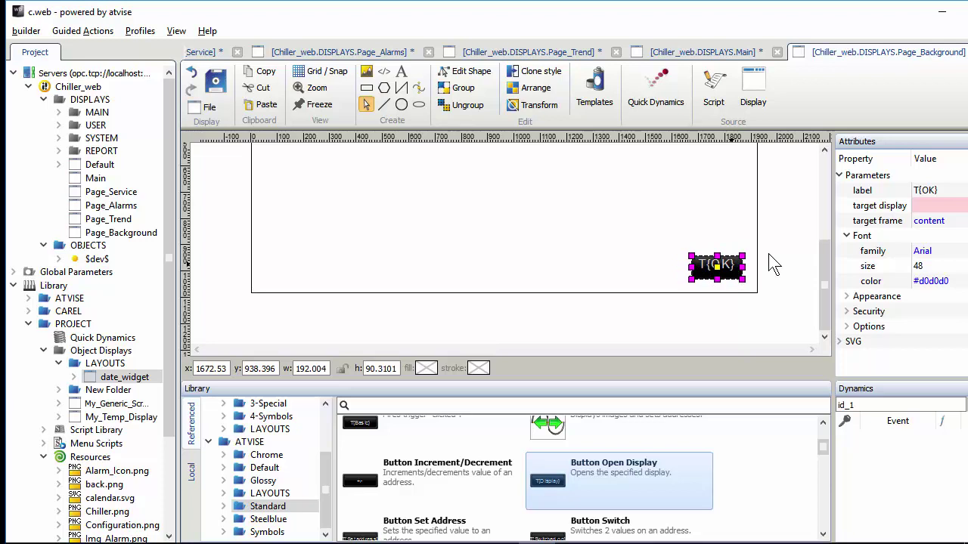
scroll(771, 257, down, 2)
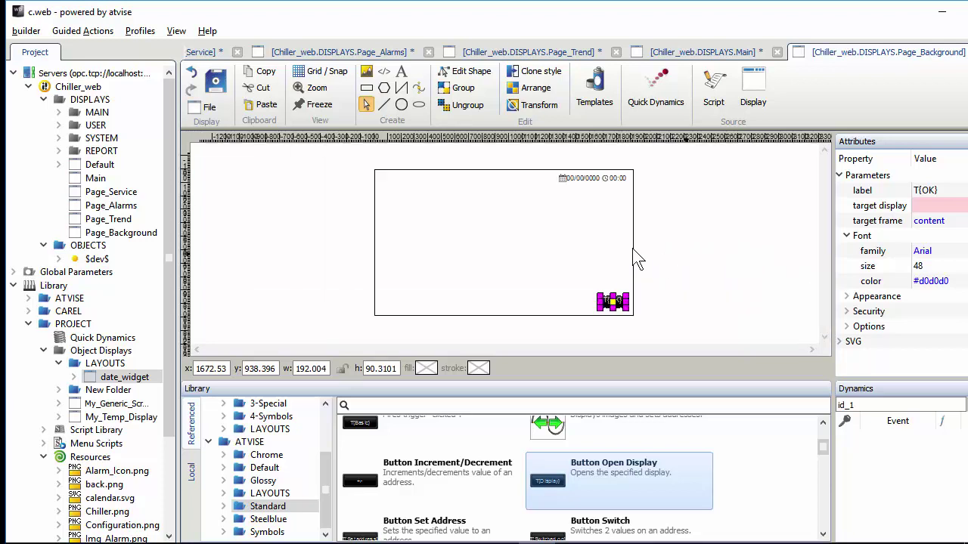
click(612, 204)
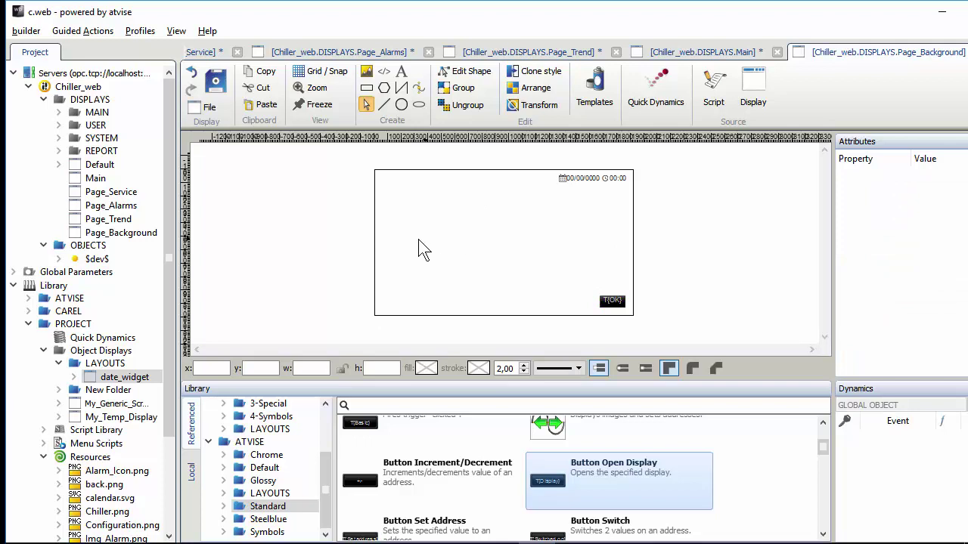
Set the Page_Background display's background to light grey with R 201, G 201, B 201.
click(210, 108)
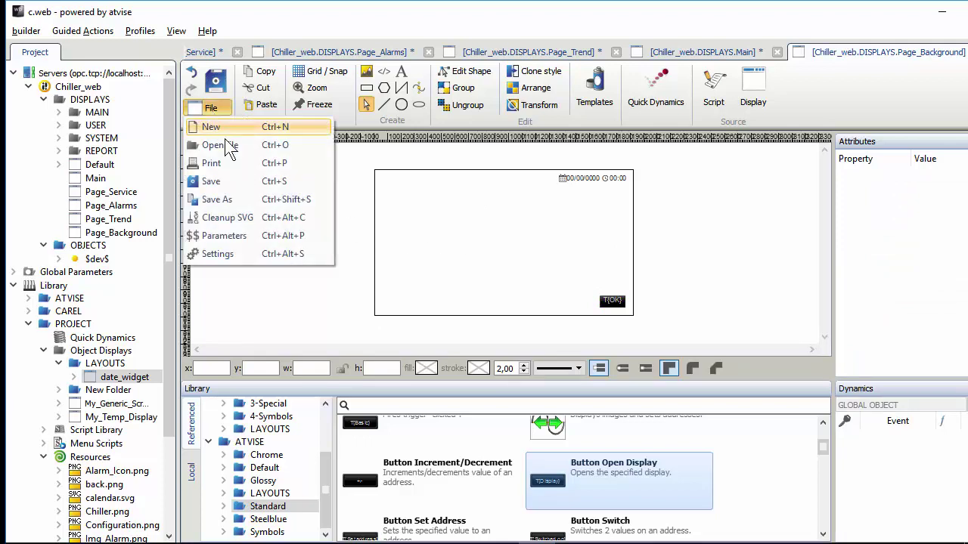
click(242, 256)
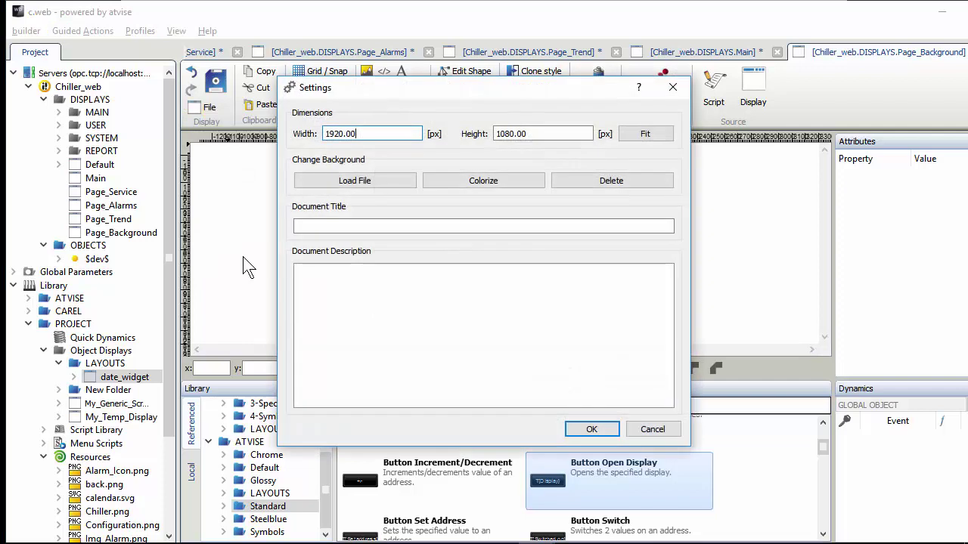
click(534, 180)
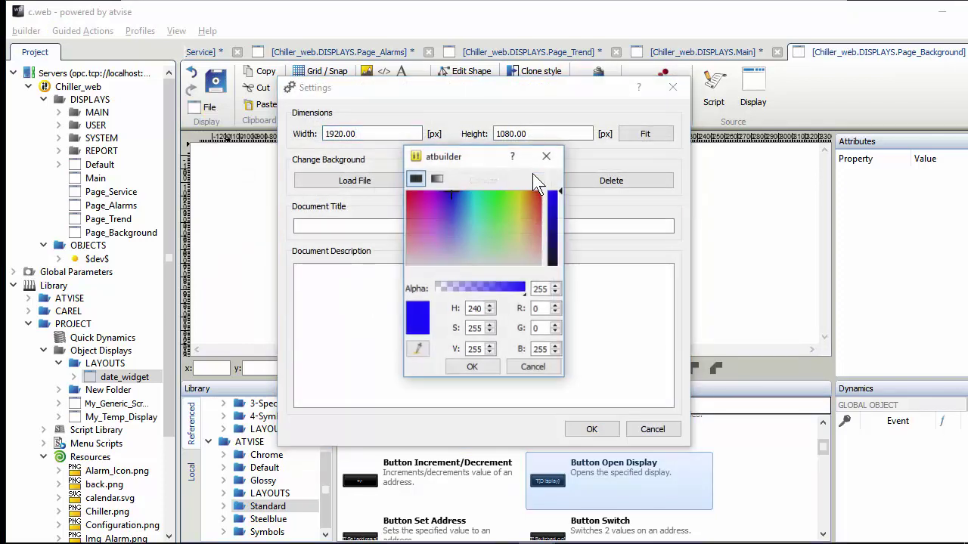
click(463, 263)
drag(561, 191, 558, 206)
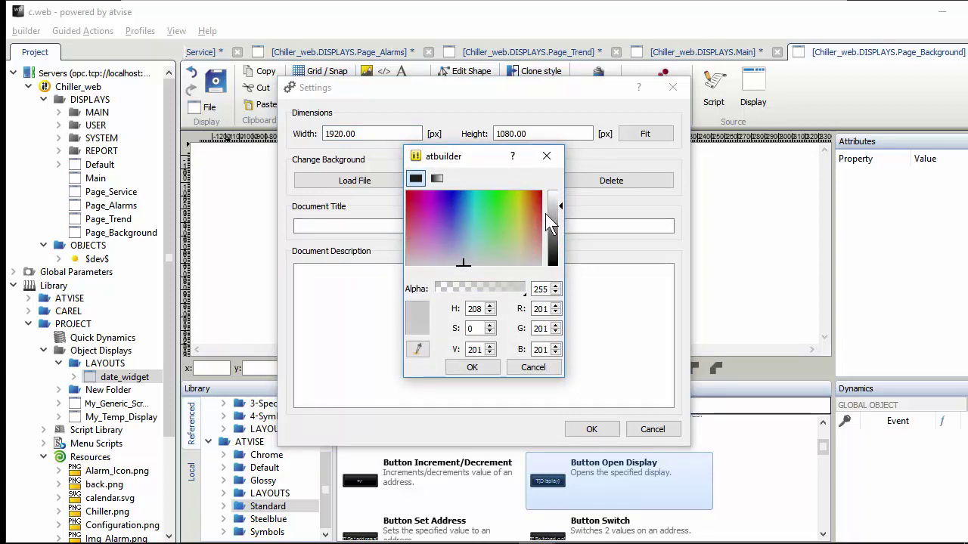
click(488, 368)
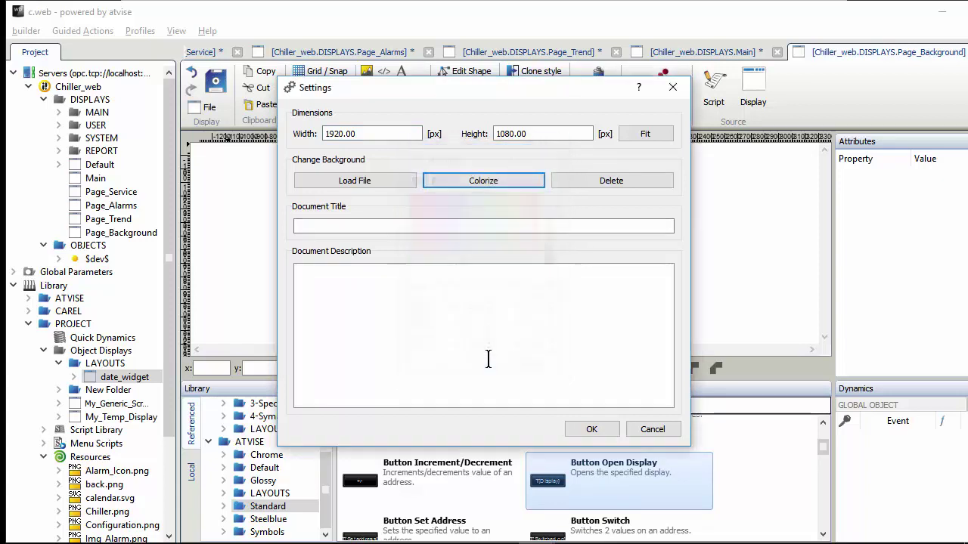
click(592, 430)
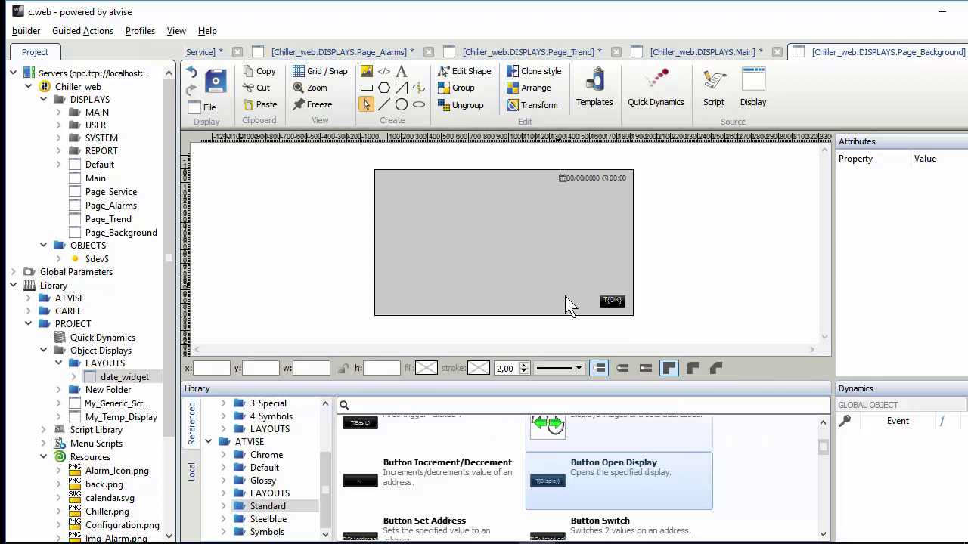
right_click(617, 305)
click(615, 306)
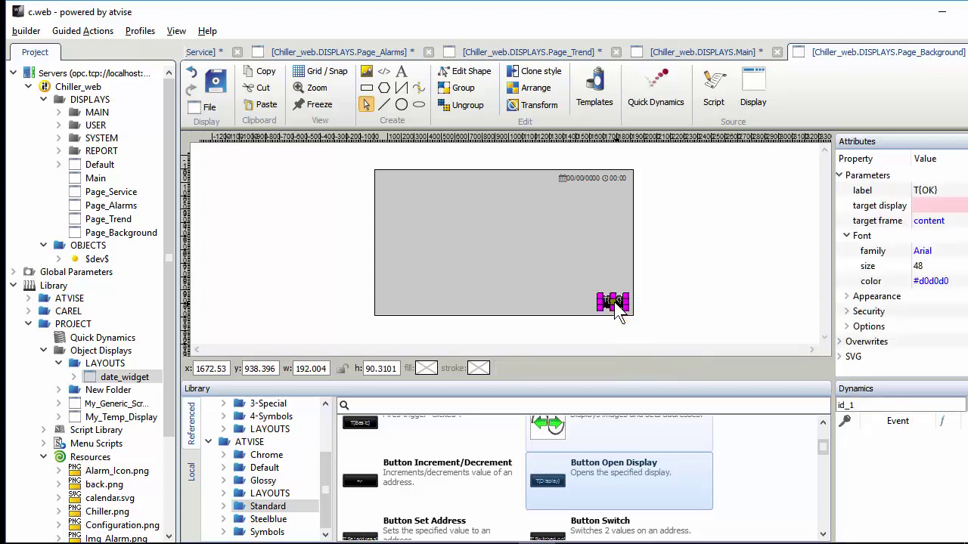
right_click(616, 305)
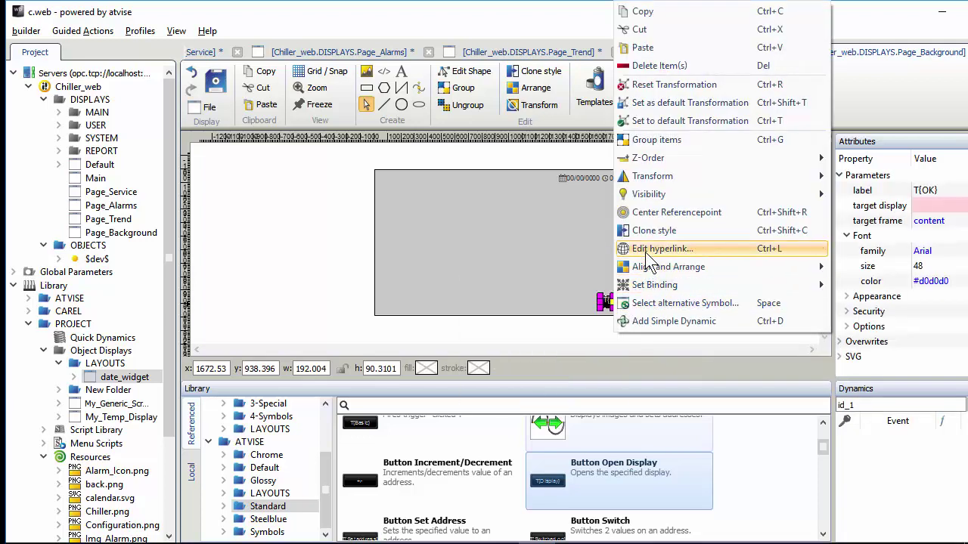
click(589, 290)
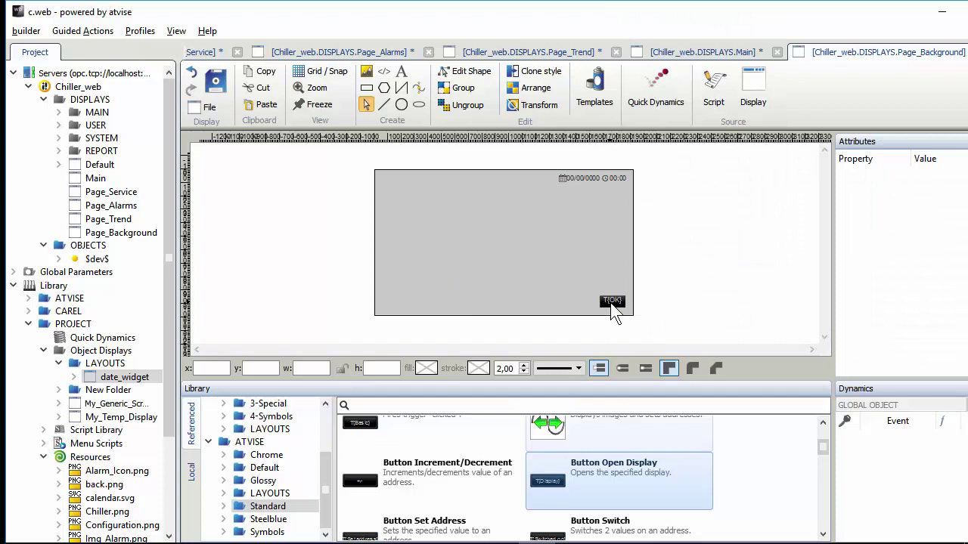
mouse_move(596, 469)
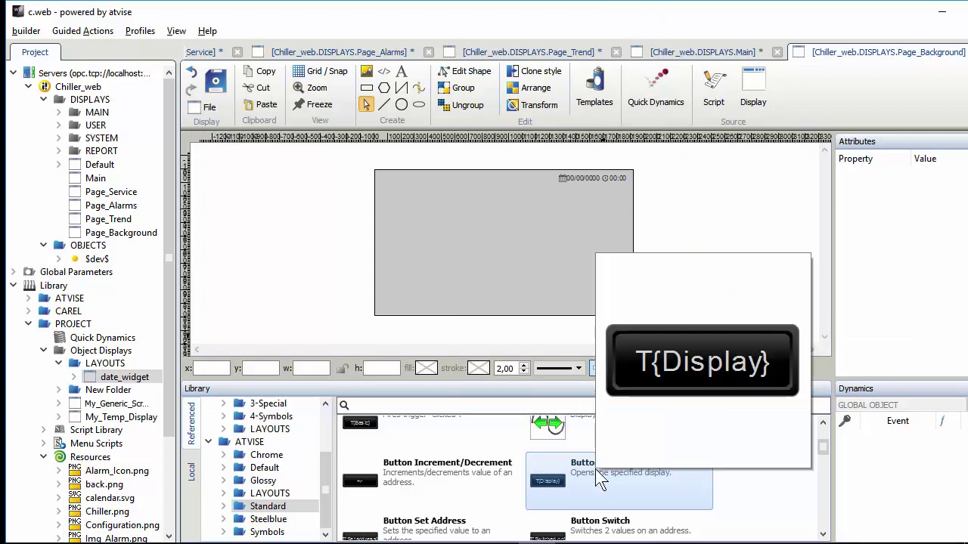
click(655, 102)
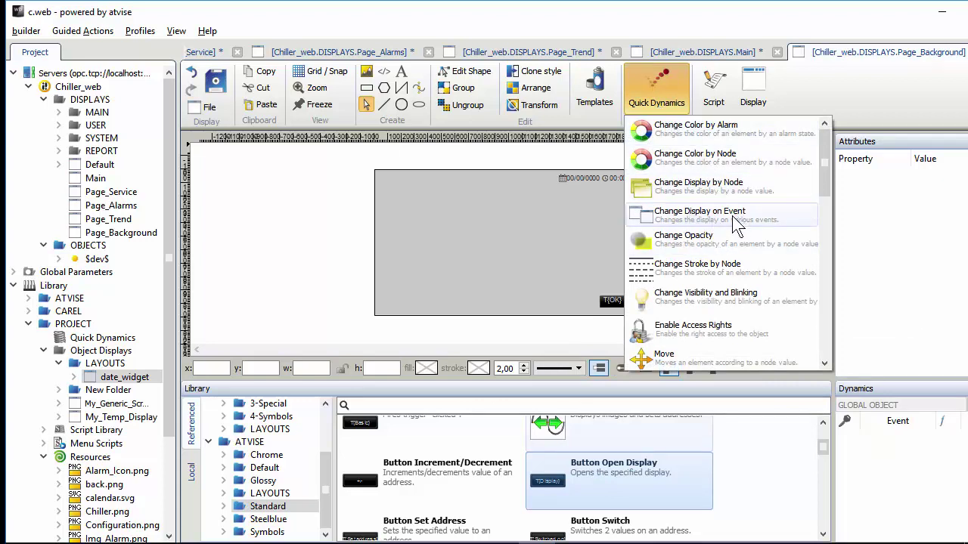
drag(716, 226, 599, 181)
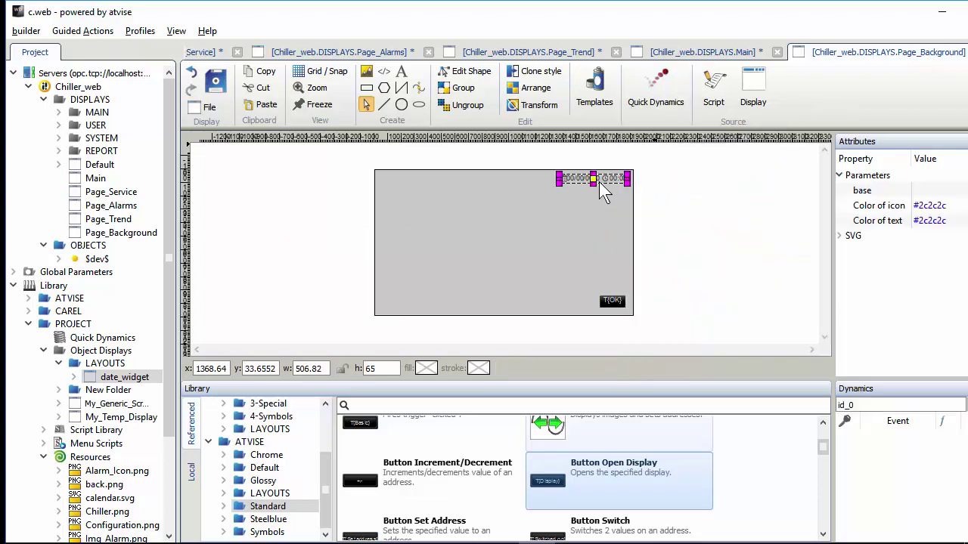
click(664, 111)
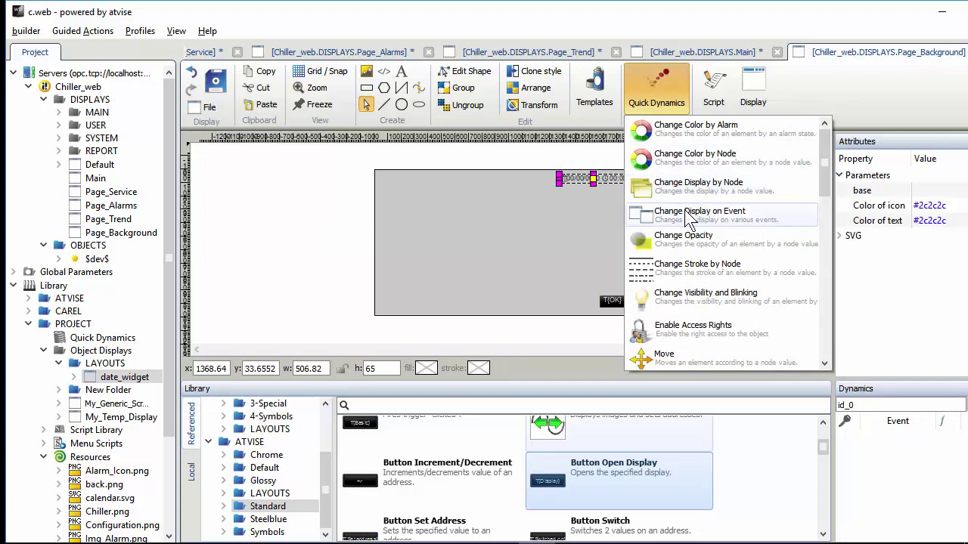
click(690, 216)
click(558, 182)
click(558, 181)
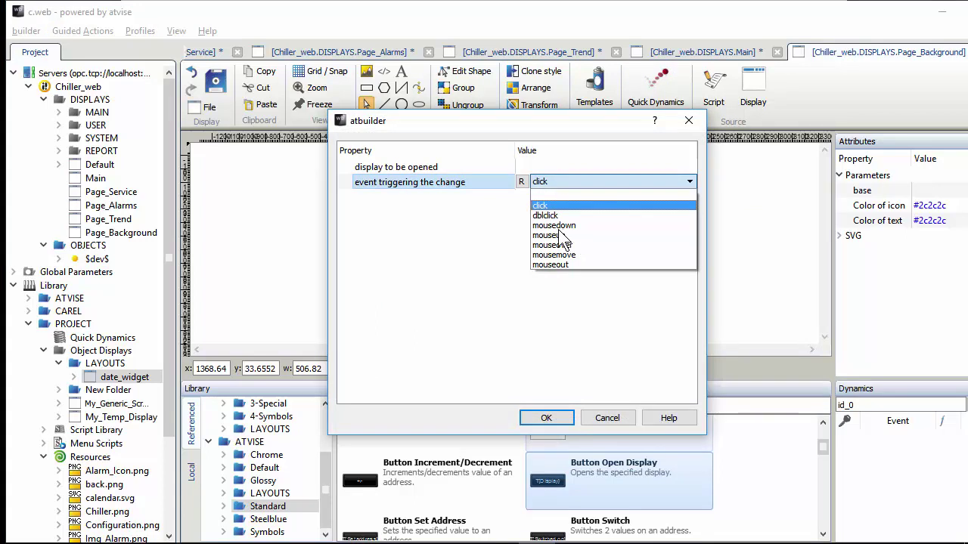
click(559, 170)
click(533, 168)
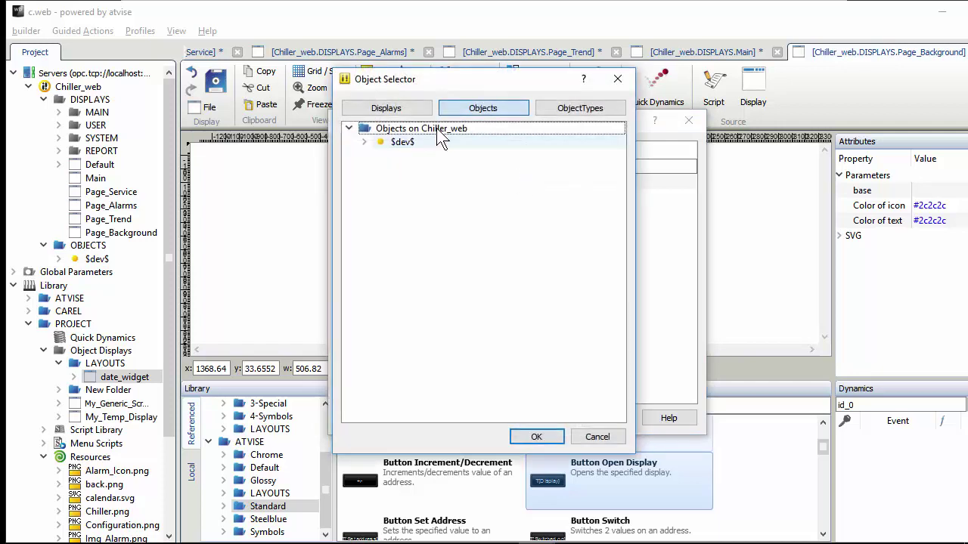
click(397, 108)
click(350, 167)
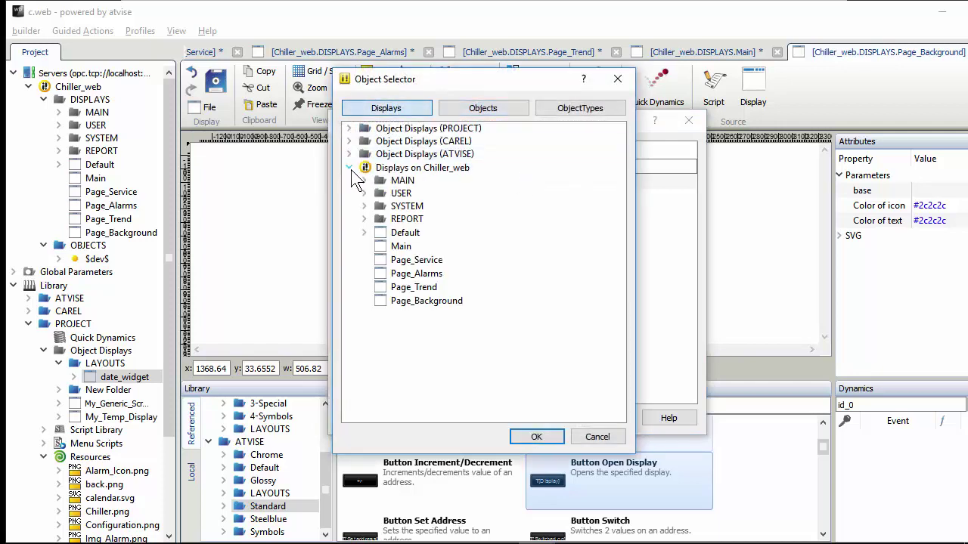
click(400, 247)
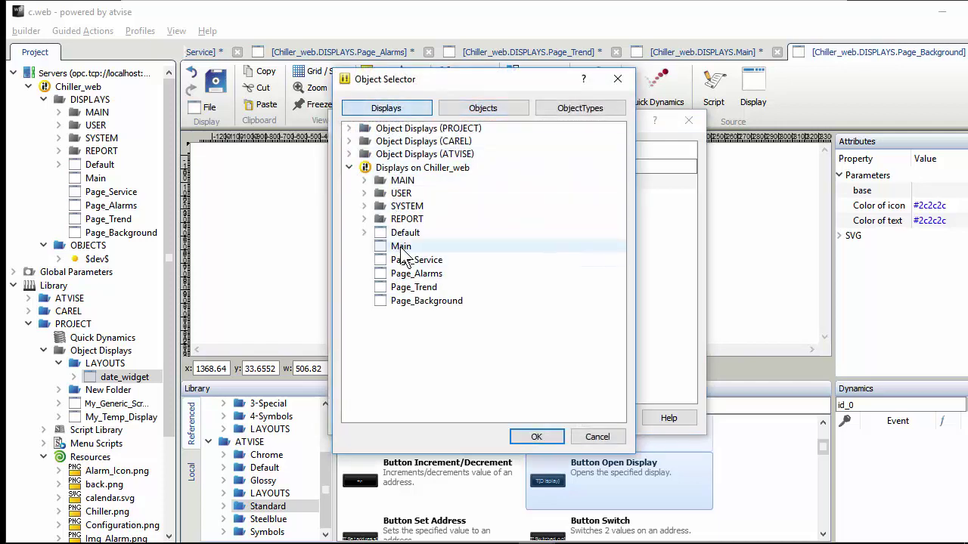
click(536, 437)
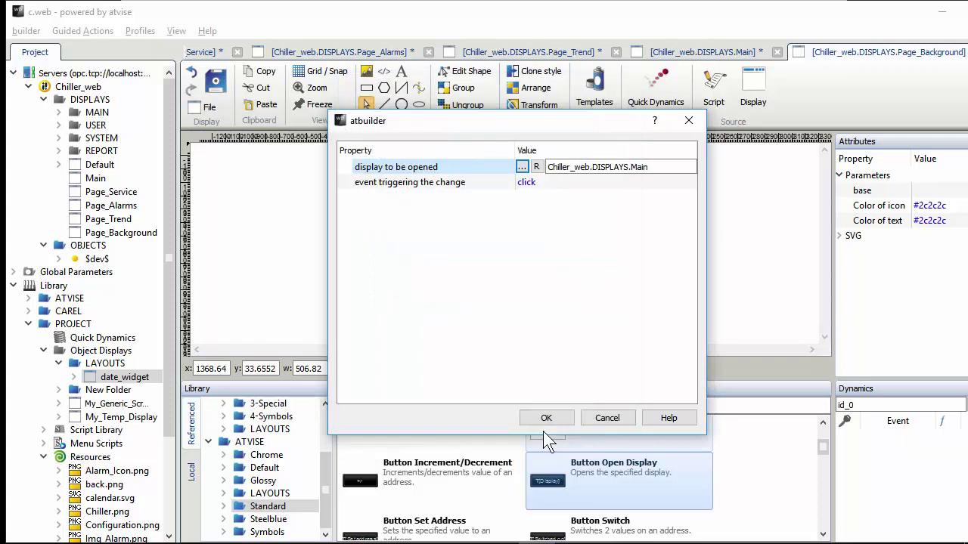
click(607, 418)
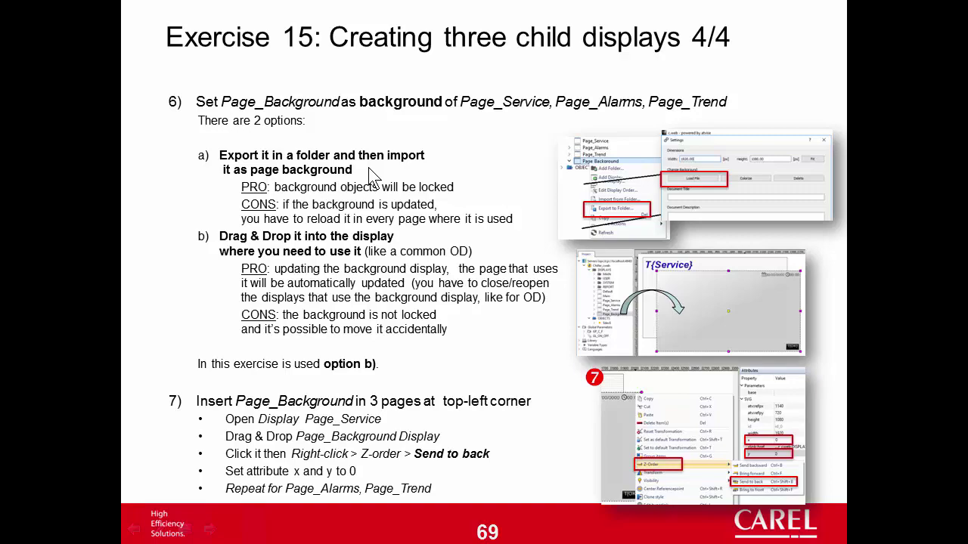
Return from the slides to the c.web builder and save the Page_Background display.
key(alt+Tab)
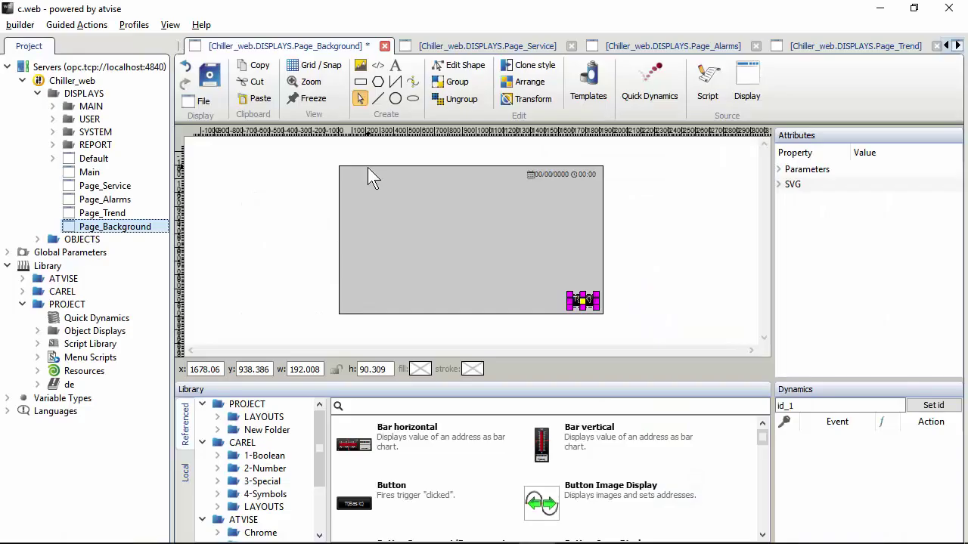
right_click(153, 229)
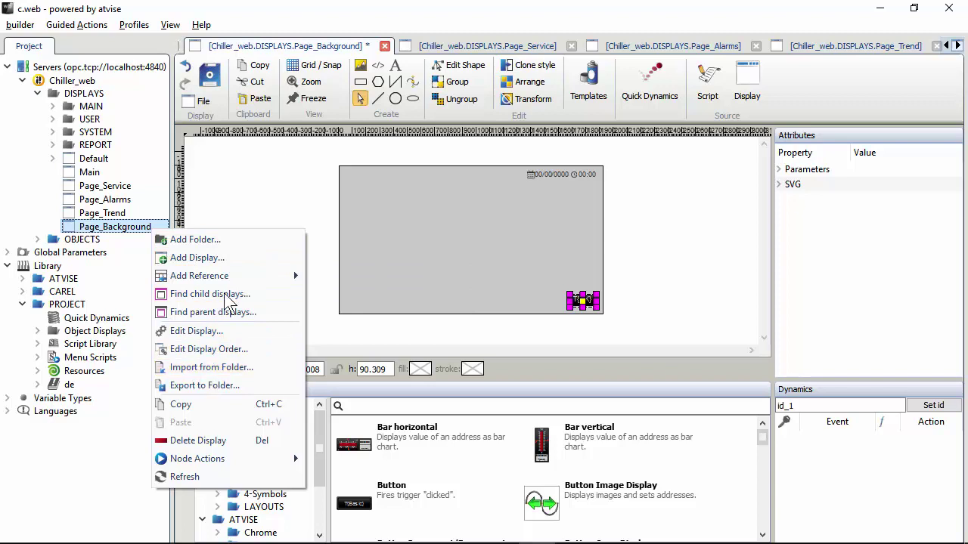
click(210, 72)
click(210, 72)
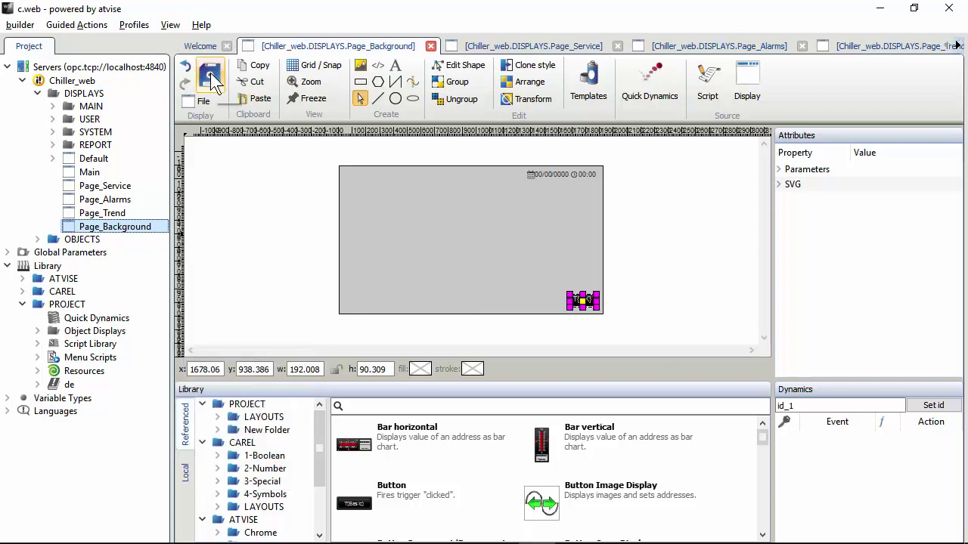
Export the Page_Background display to the Desktop folder, overwriting the existing Page_Background.svg.
right_click(149, 231)
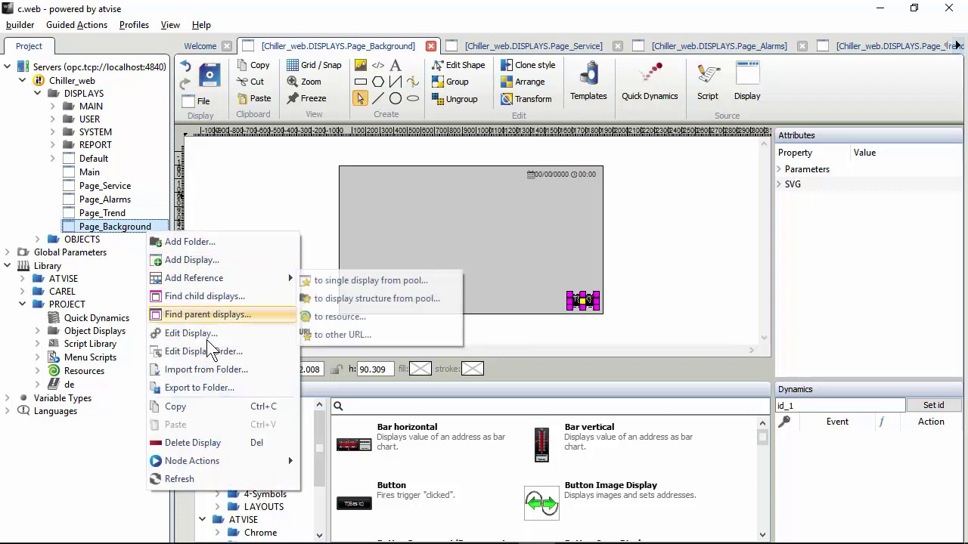
click(214, 388)
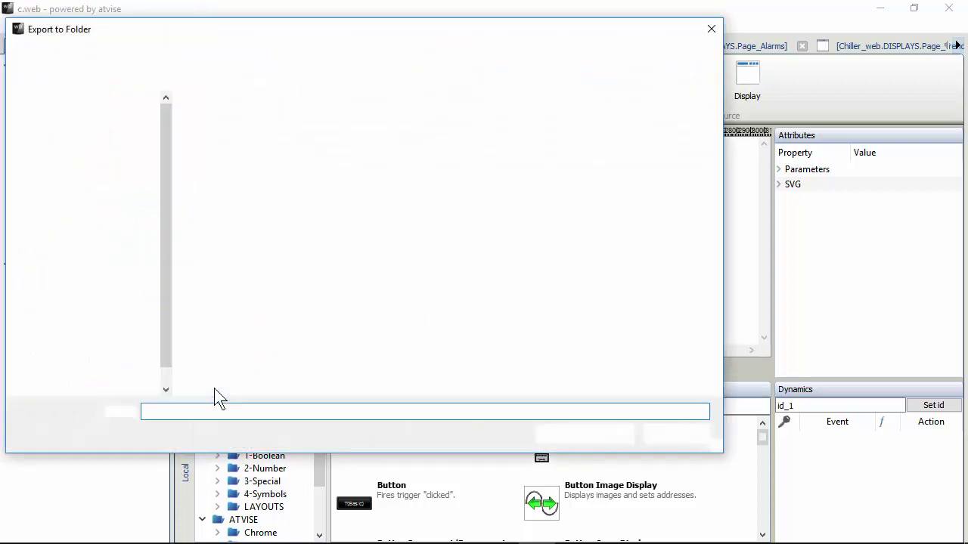
click(62, 257)
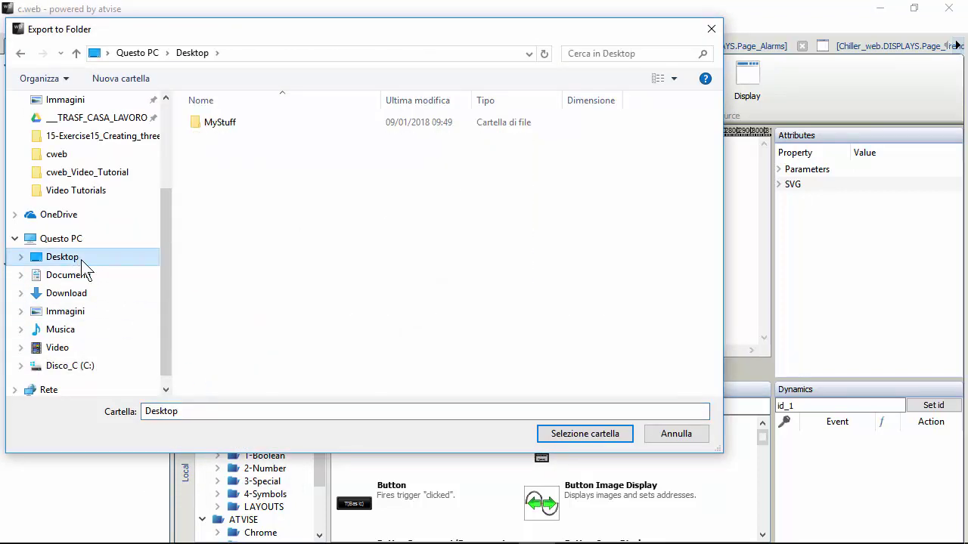
click(590, 436)
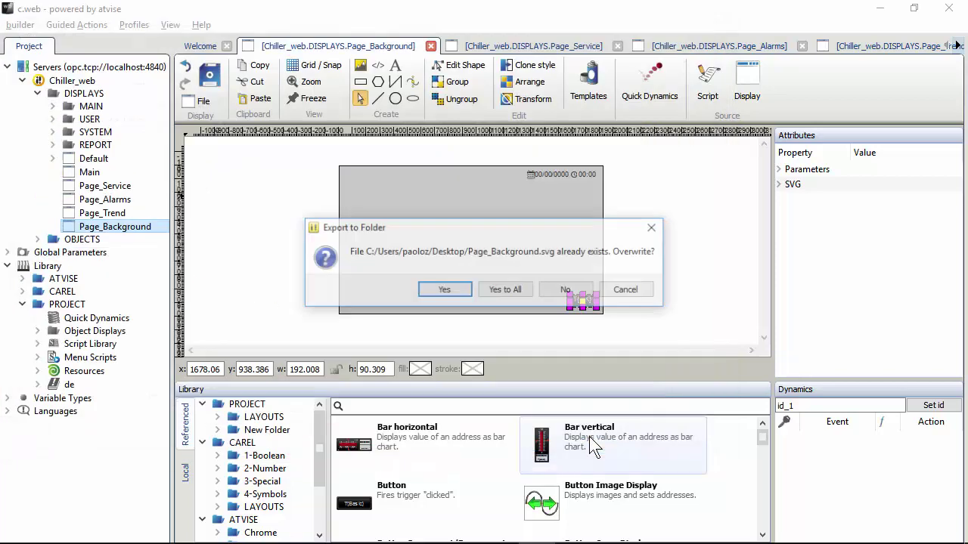
click(446, 290)
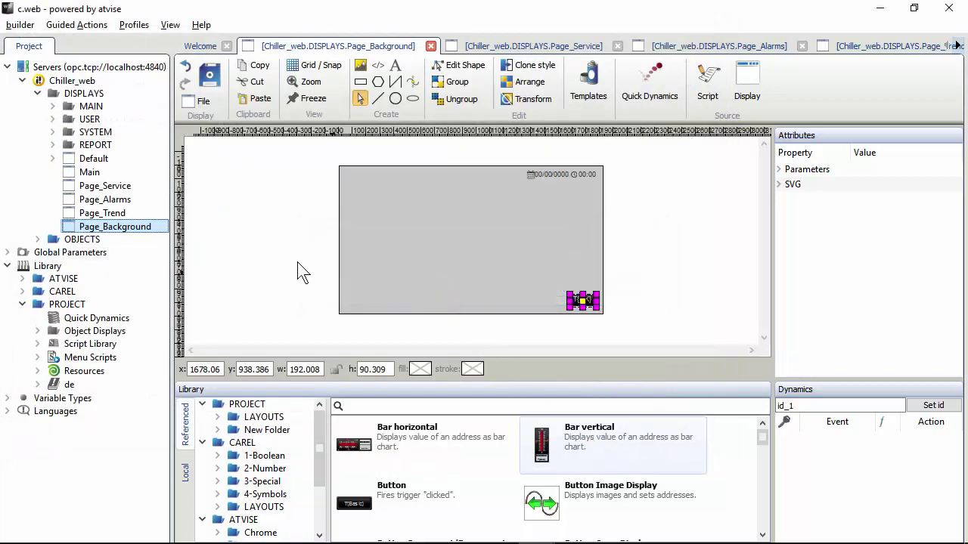
Open the Page_Service display and load Page_Background.svg from the Desktop as its background.
click(149, 187)
double_click(143, 188)
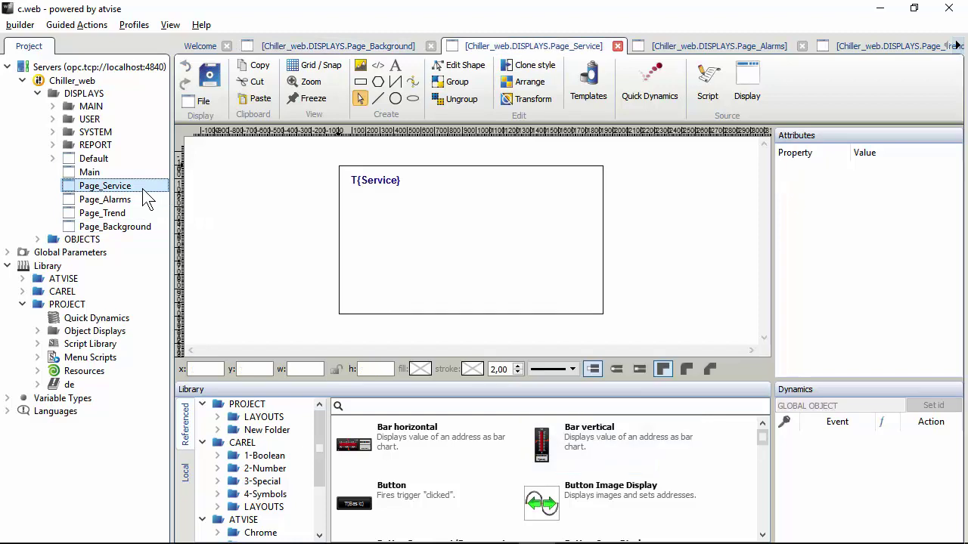
right_click(143, 190)
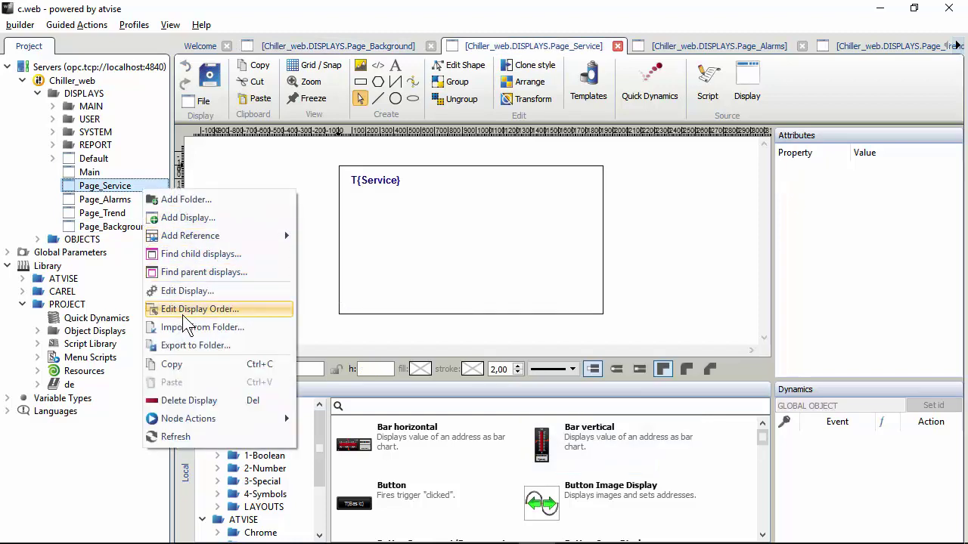
click(201, 106)
click(233, 248)
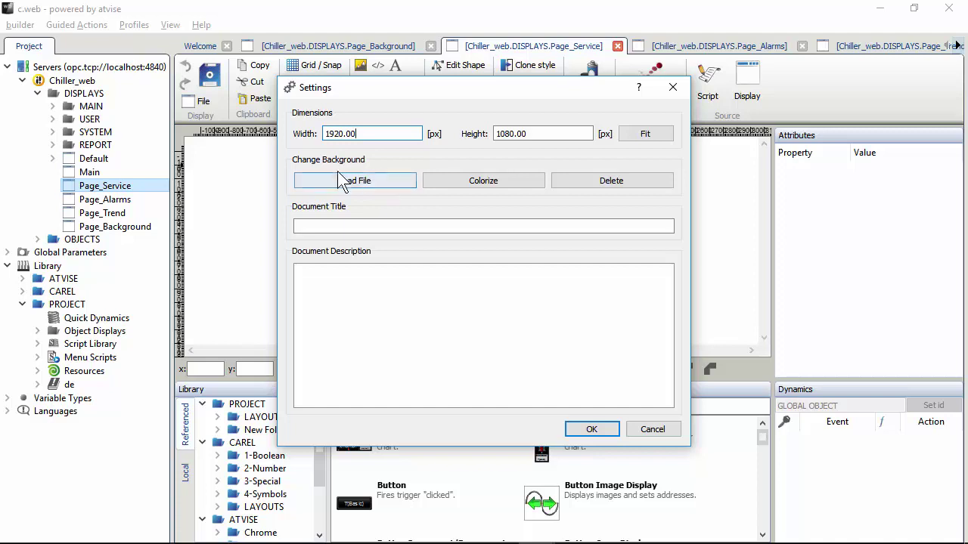
click(396, 181)
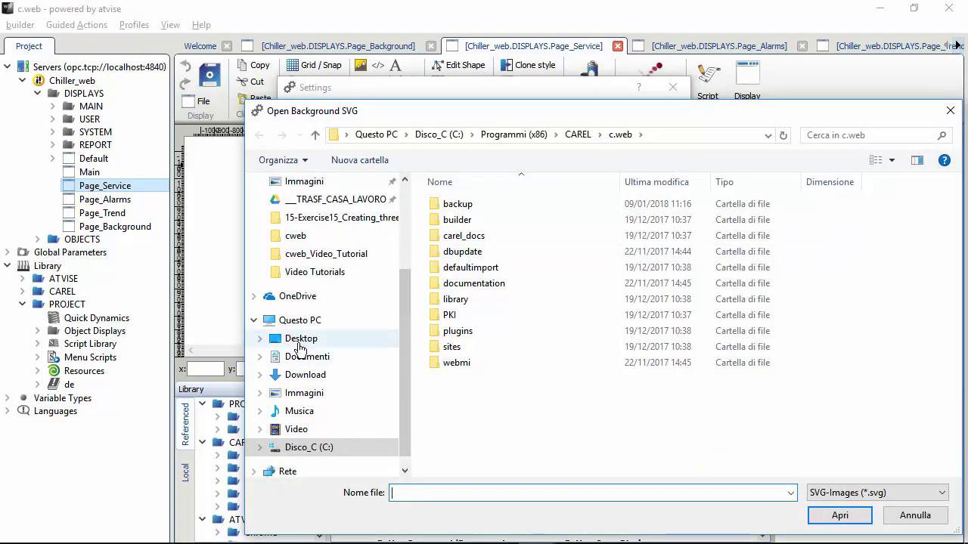
click(322, 338)
click(516, 239)
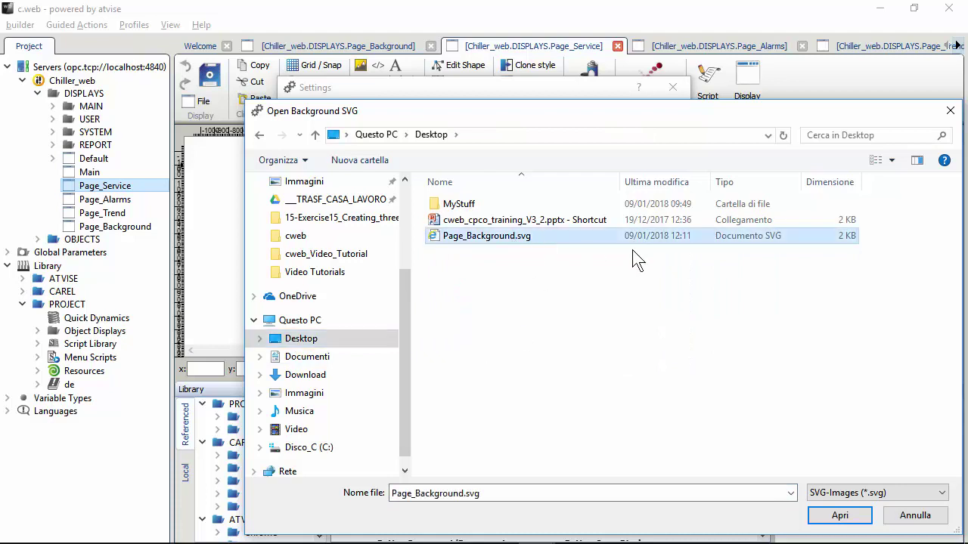
click(856, 514)
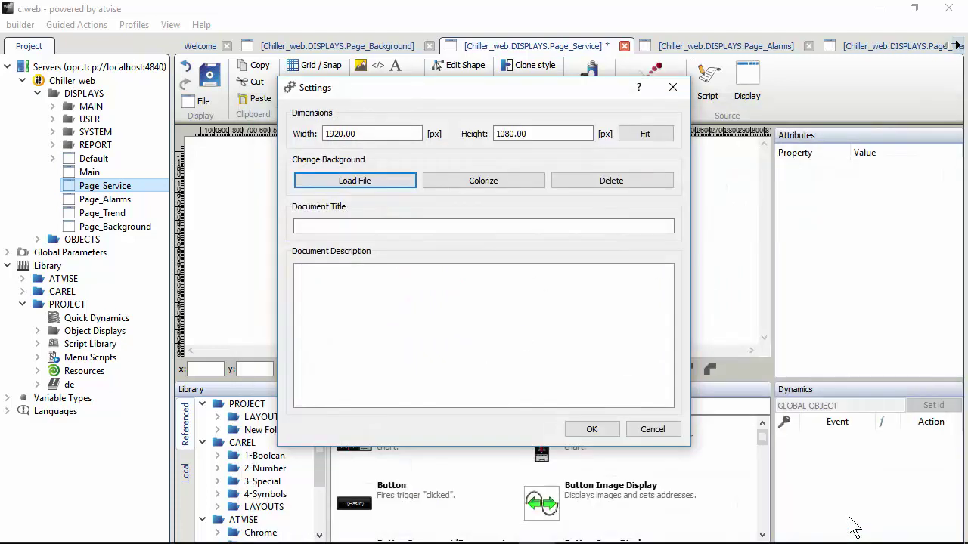
click(590, 430)
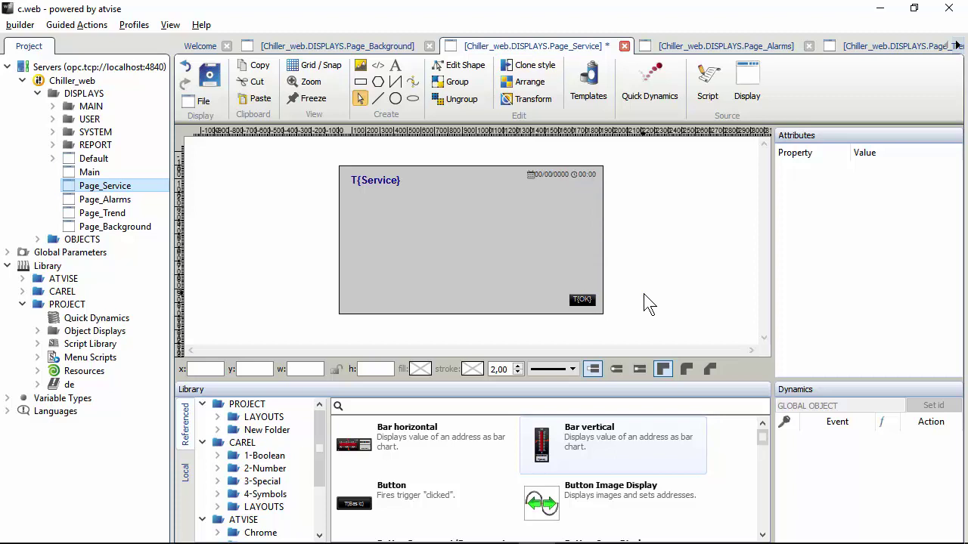
Open Page_Background and move its OK button to the bottom centre of the page, at about x 924, y 933.
click(368, 179)
drag(366, 180, 364, 178)
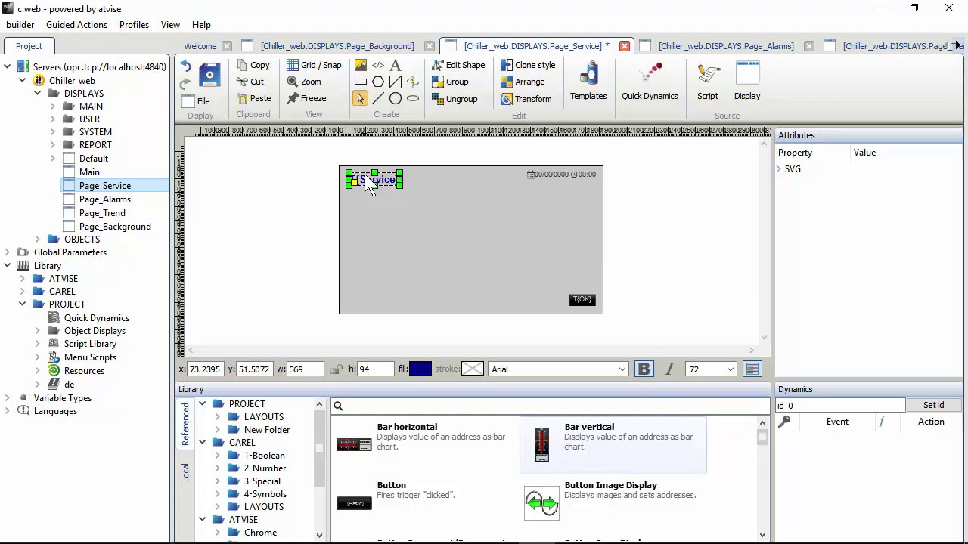
double_click(113, 227)
drag(579, 301, 472, 300)
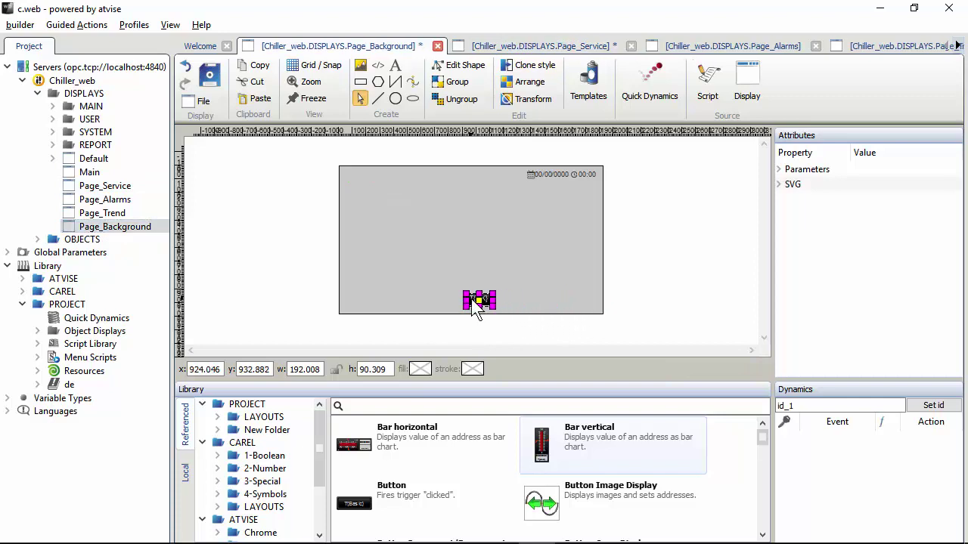
Export the modified Page_Background display to the Desktop again, saving it and overwriting the earlier SVG file.
right_click(126, 227)
click(200, 384)
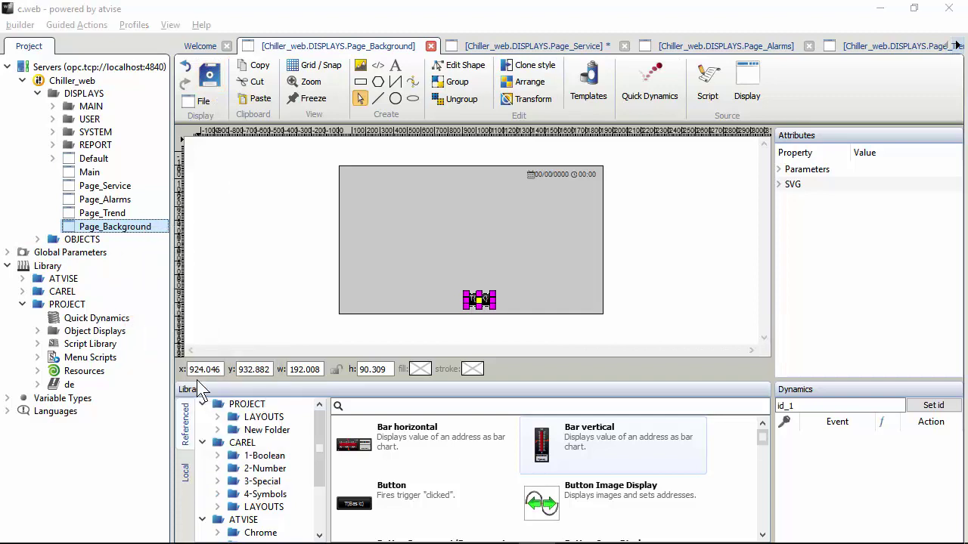
click(85, 254)
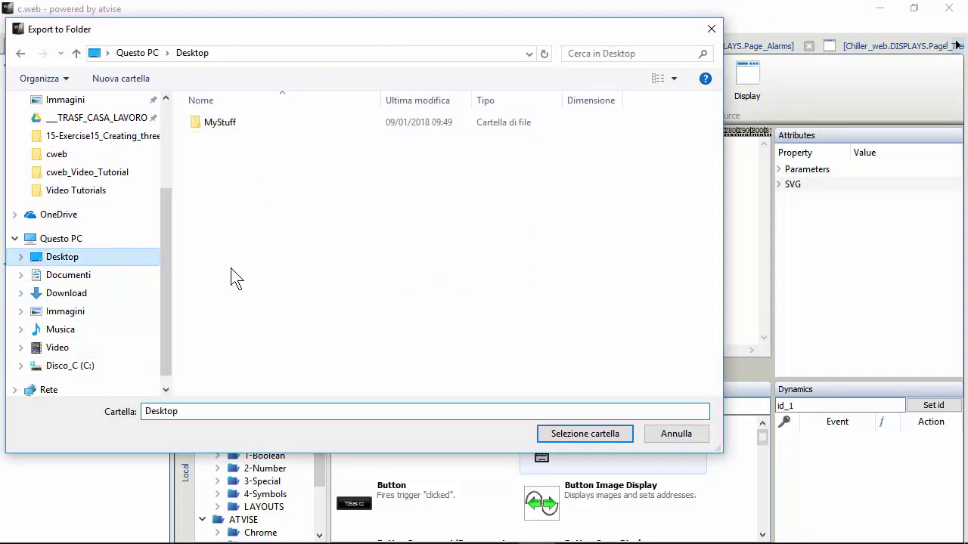
click(562, 428)
click(441, 288)
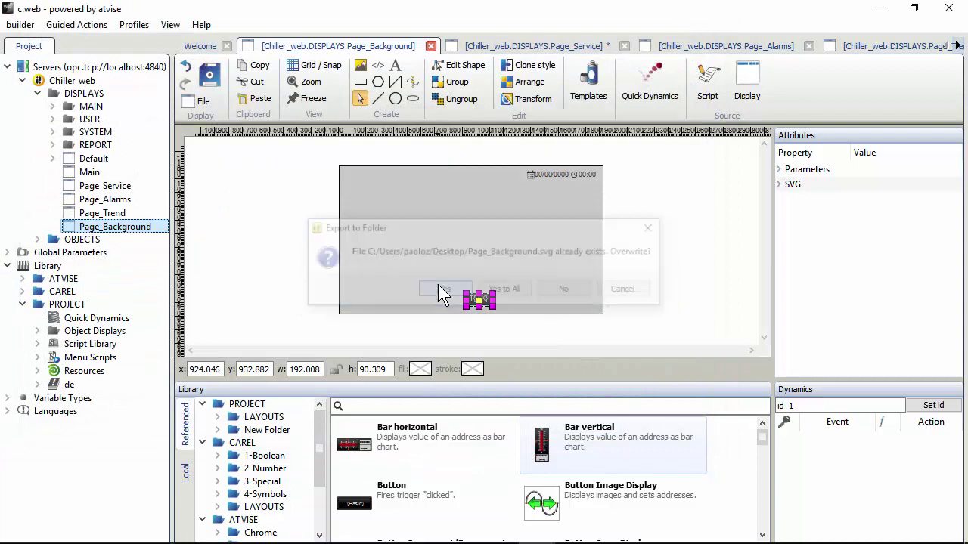
Reload the updated Page_Background.svg from the Desktop as the background of the Page_Service display.
double_click(128, 190)
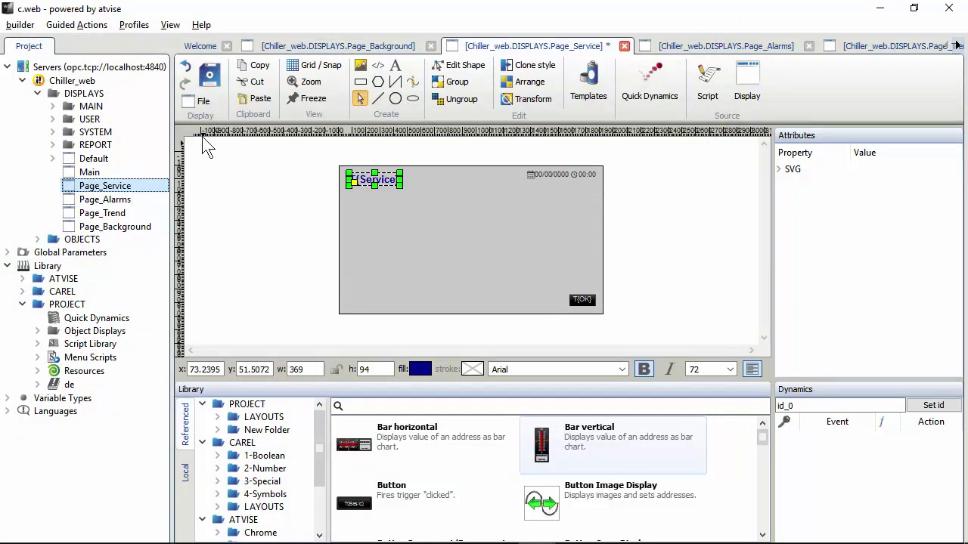
click(202, 104)
click(229, 248)
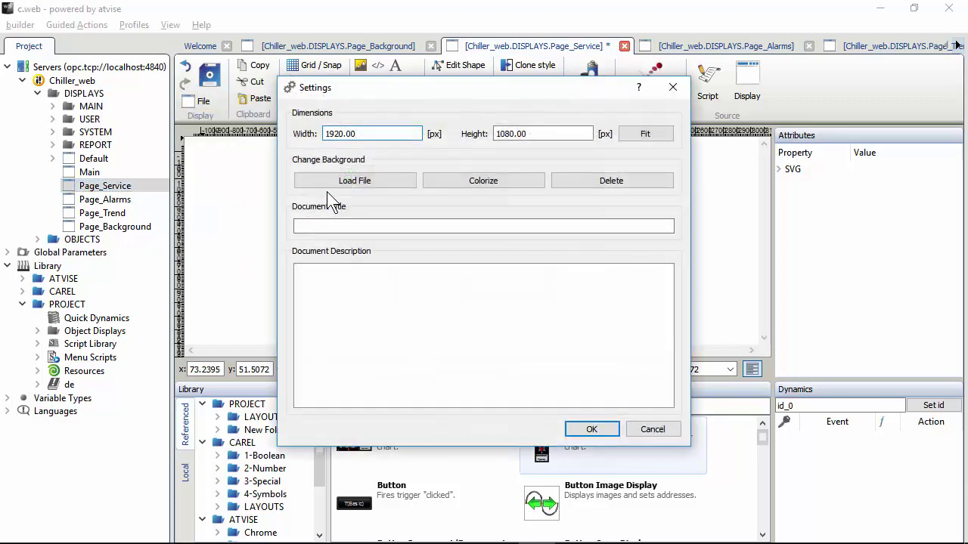
click(328, 183)
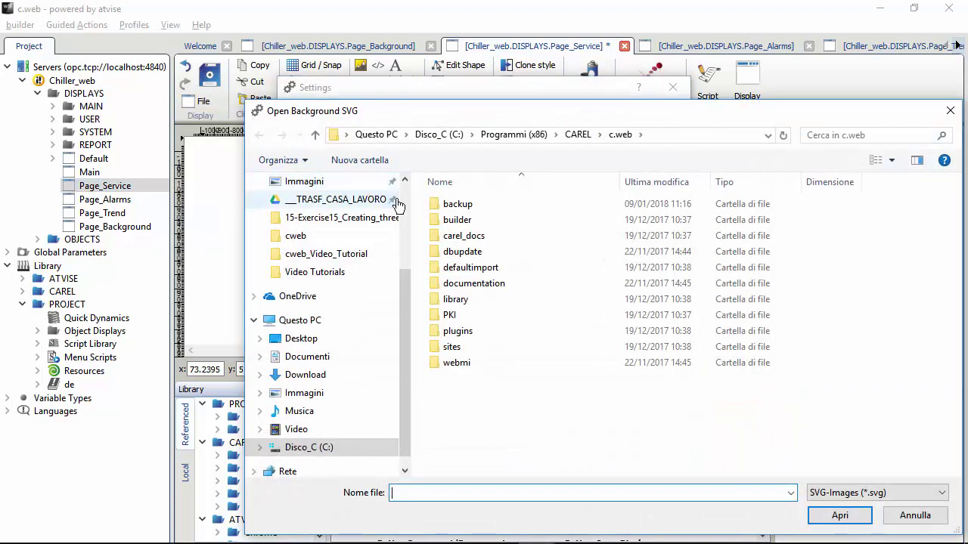
click(366, 338)
click(838, 515)
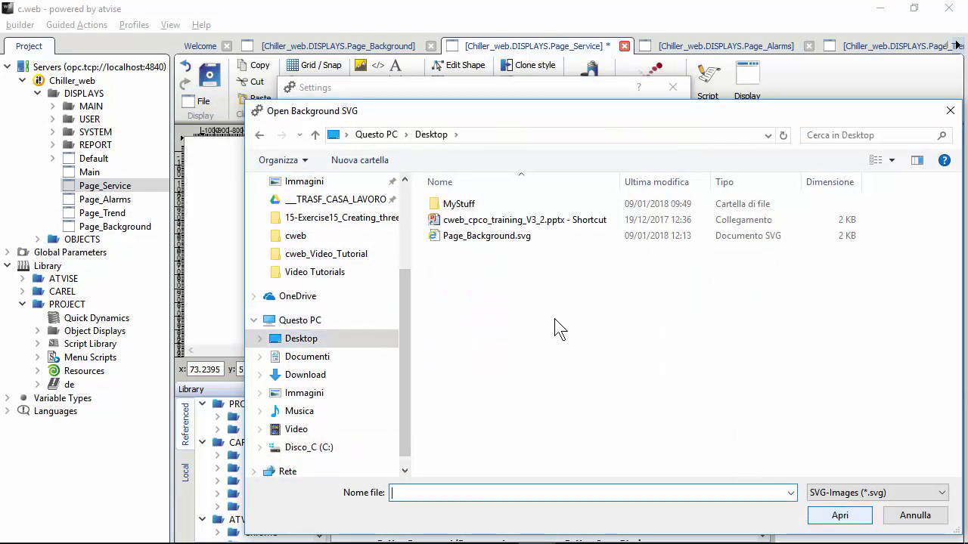
click(483, 236)
click(854, 515)
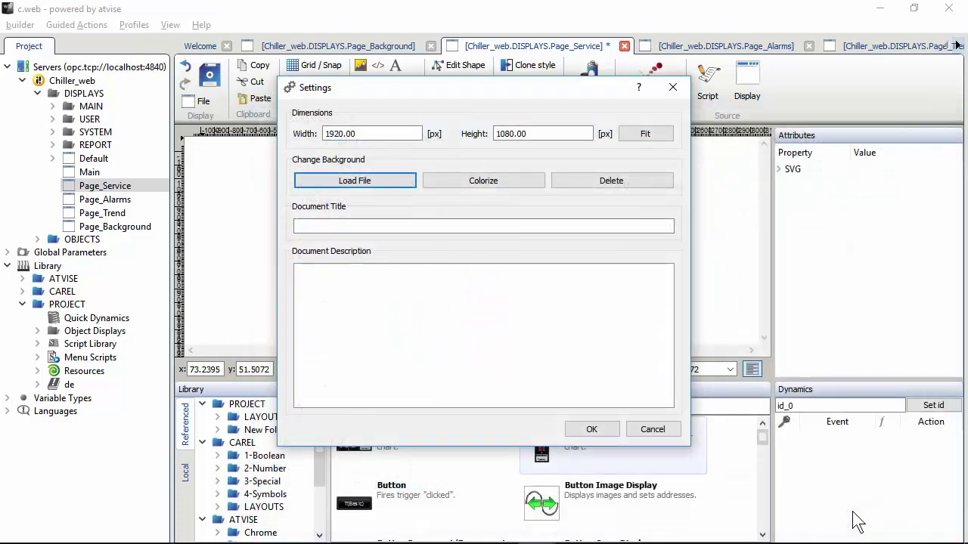
click(592, 429)
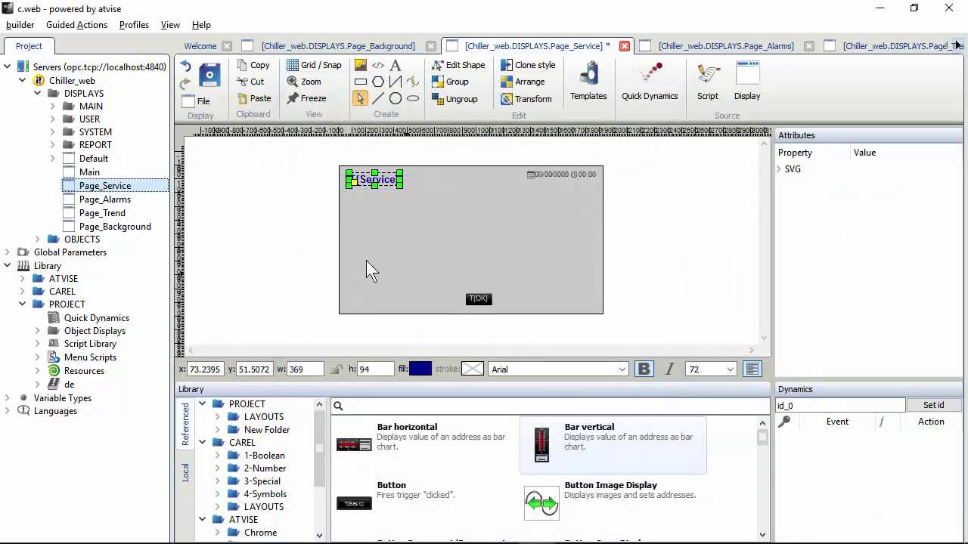
Open Page_Background and move its OK button to the page's bottom right corner, at about x 1651, y 927.
click(152, 202)
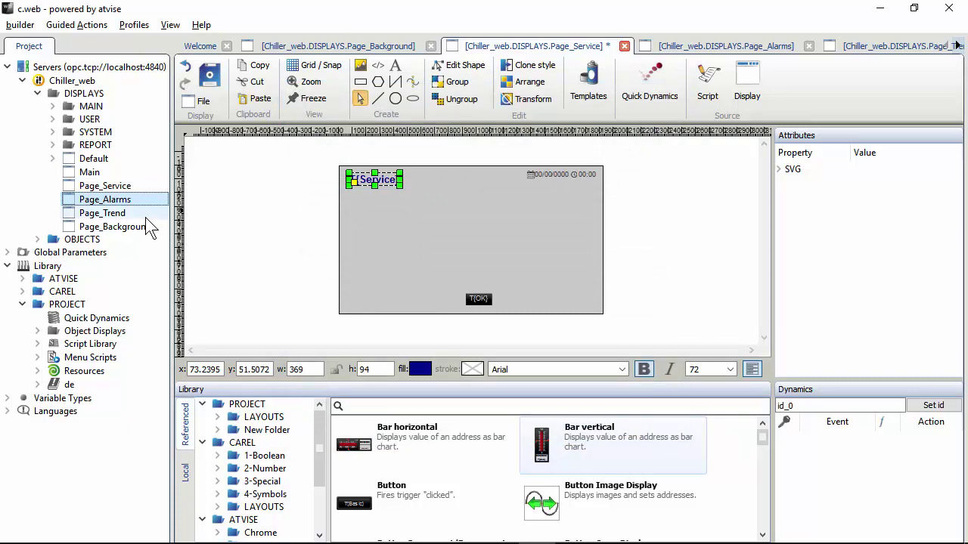
double_click(149, 226)
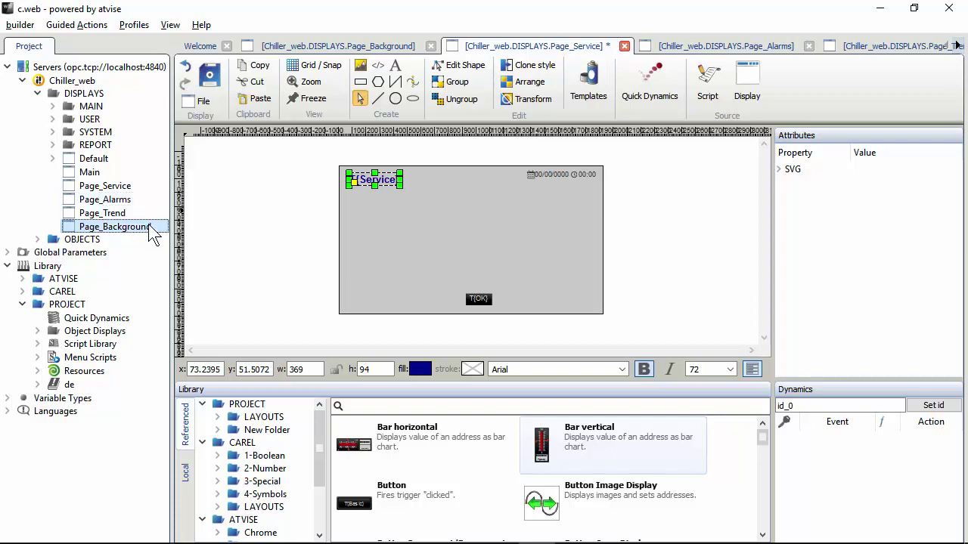
drag(473, 310, 572, 309)
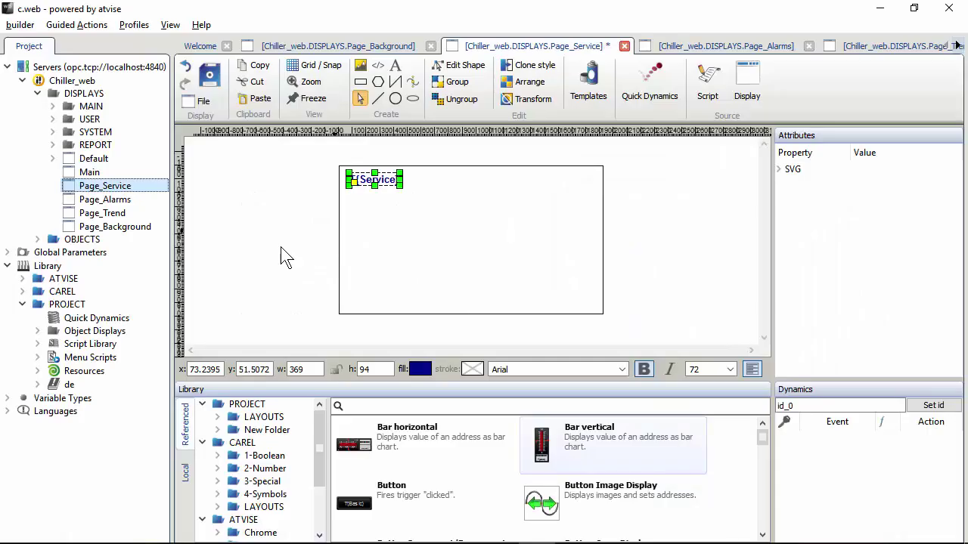
Insert the Page_Background display as an object in Page_Service and move it to about x 248, y 61.
click(113, 227)
drag(114, 232, 393, 202)
drag(342, 437, 309, 260)
key(Delete)
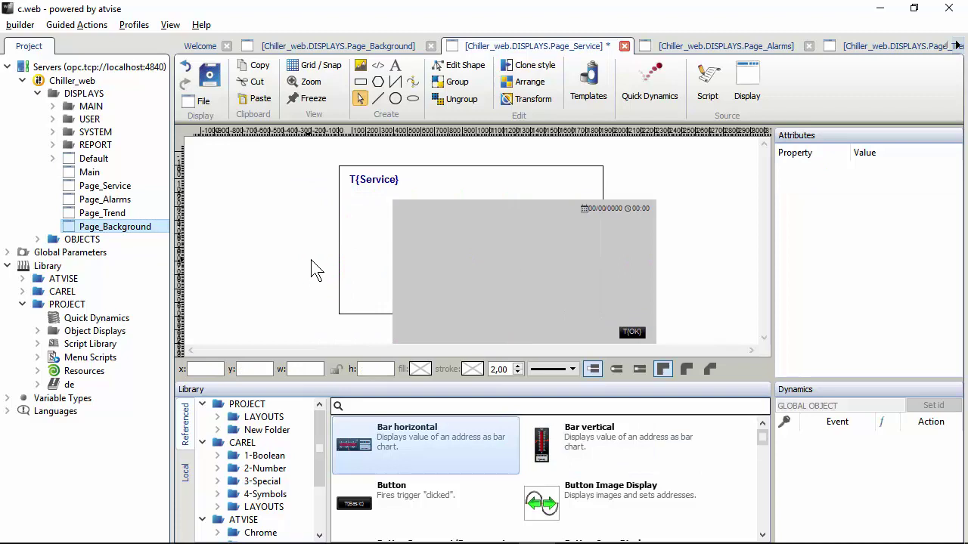
drag(473, 243, 460, 226)
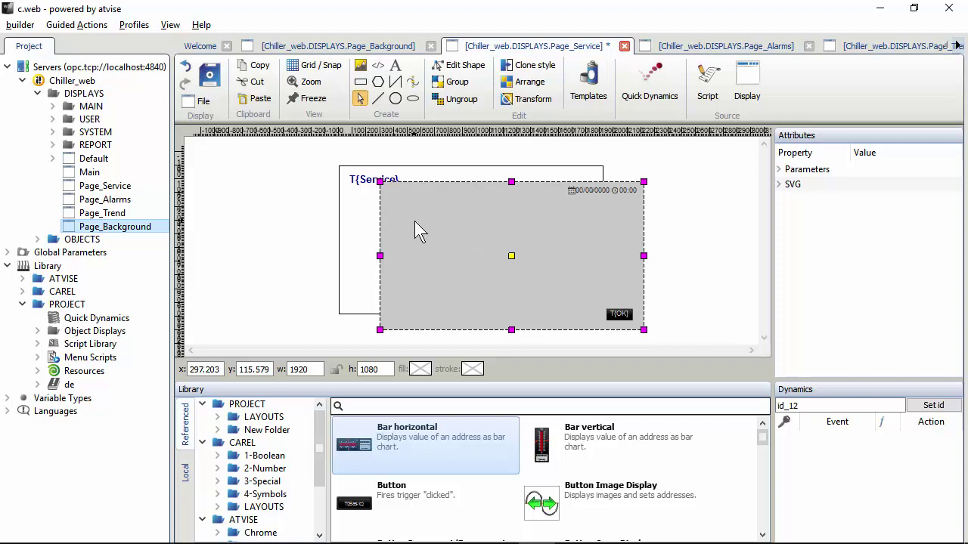
drag(415, 221, 408, 213)
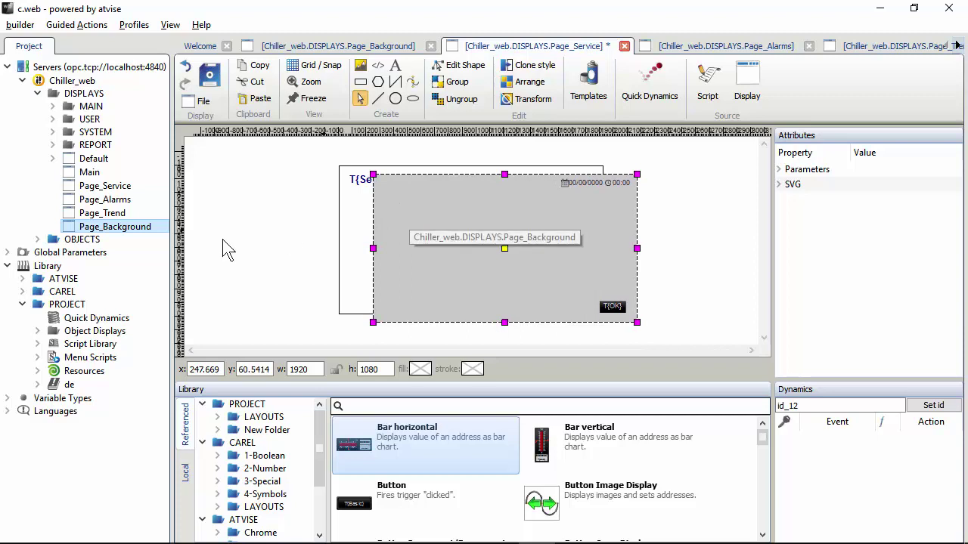
Open Page_Background, move its OK button to the bottom left corner at about x 76, y 922, and save the display.
double_click(133, 227)
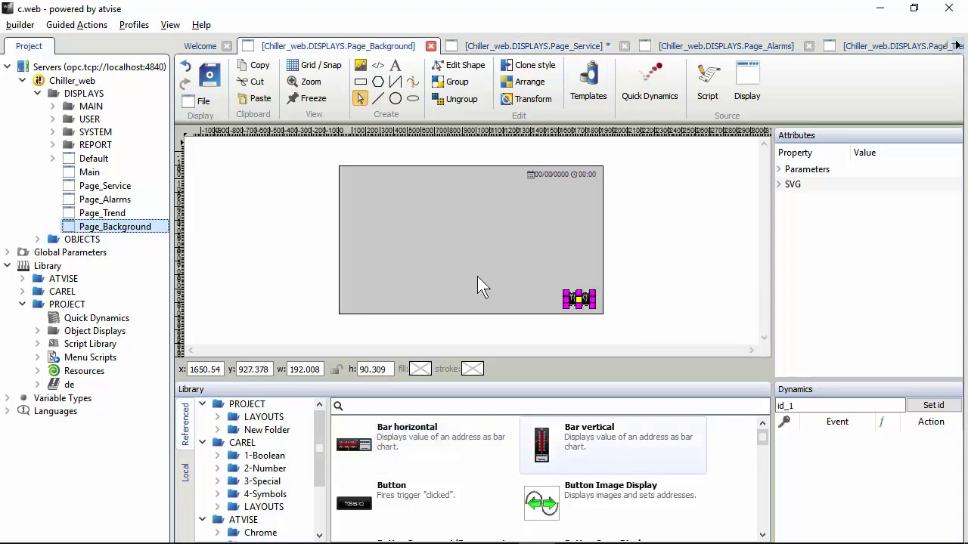
drag(571, 301, 357, 304)
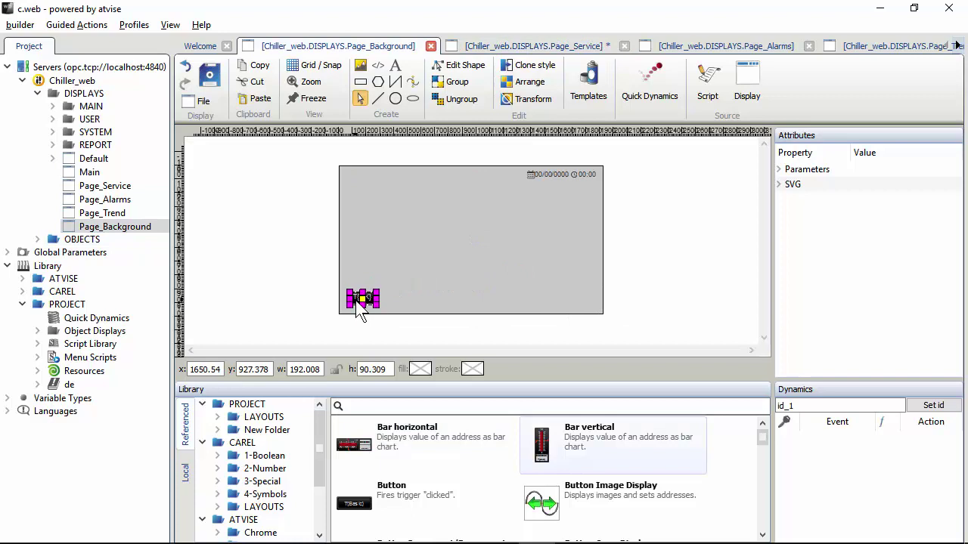
click(210, 71)
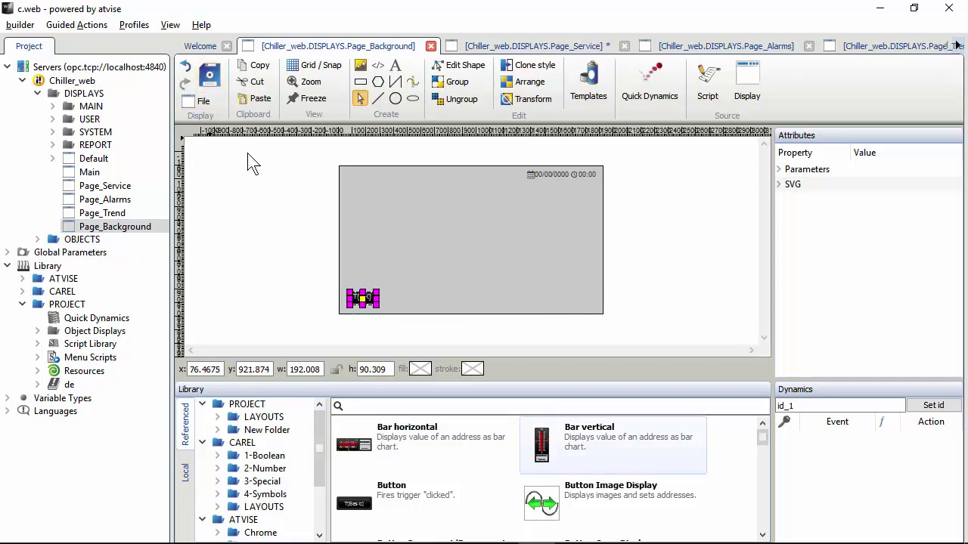
Close the Page_Service display with its changes saved and reopen it to reload the inserted background.
double_click(139, 194)
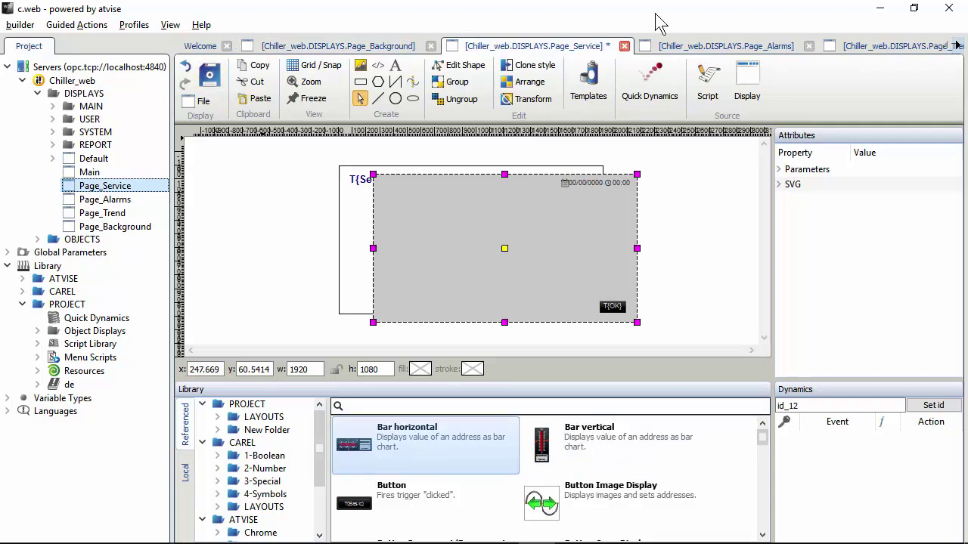
click(624, 46)
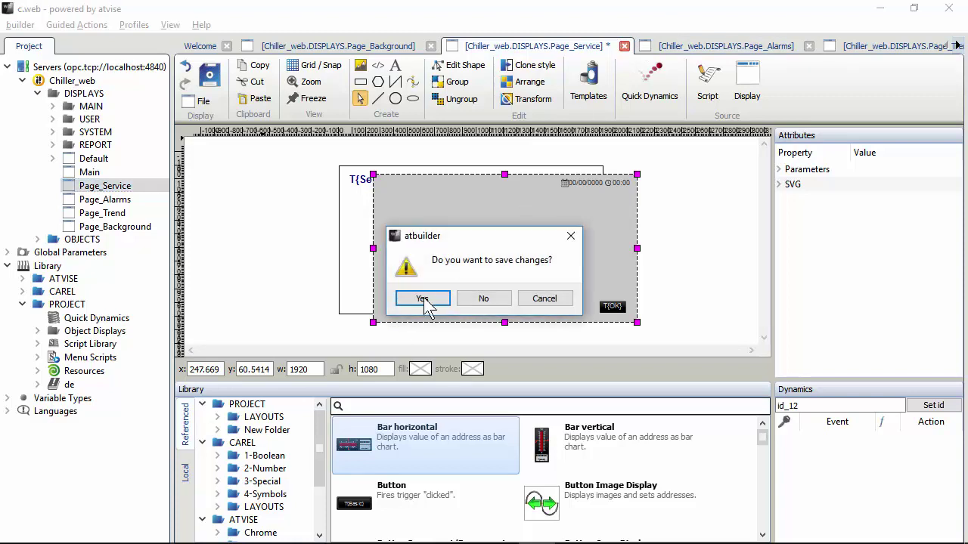
click(428, 299)
double_click(152, 187)
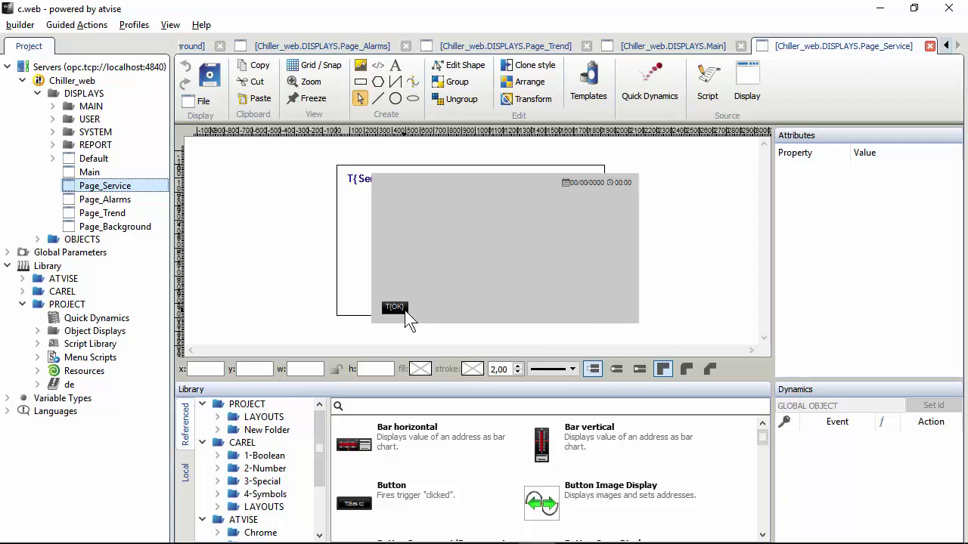
Move the inserted Page_Background object towards the upper left corner of Page_Service, to about x 25, y 23.
click(432, 245)
mouse_move(432, 245)
mouse_down()
mouse_move(431, 256)
mouse_move(377, 260)
mouse_move(440, 257)
mouse_move(425, 254)
mouse_up()
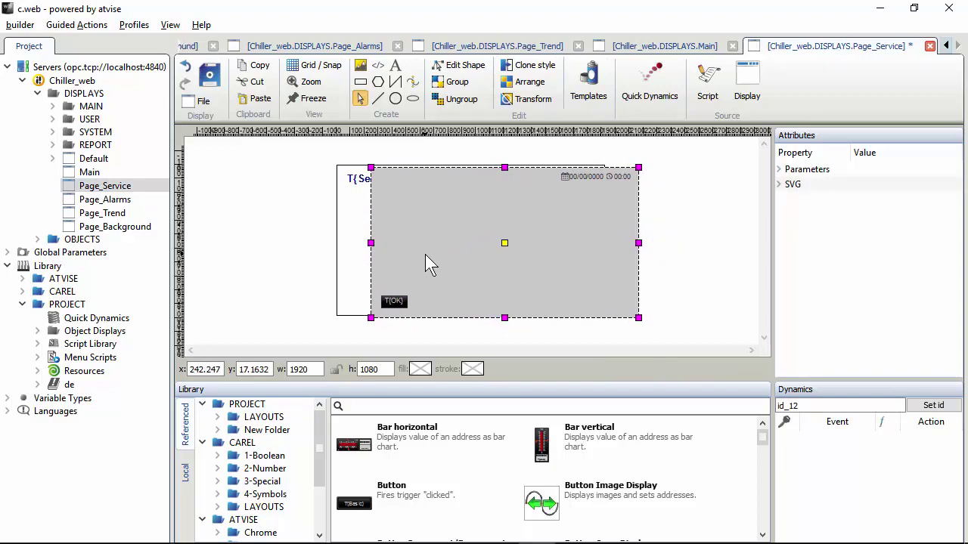
click(317, 100)
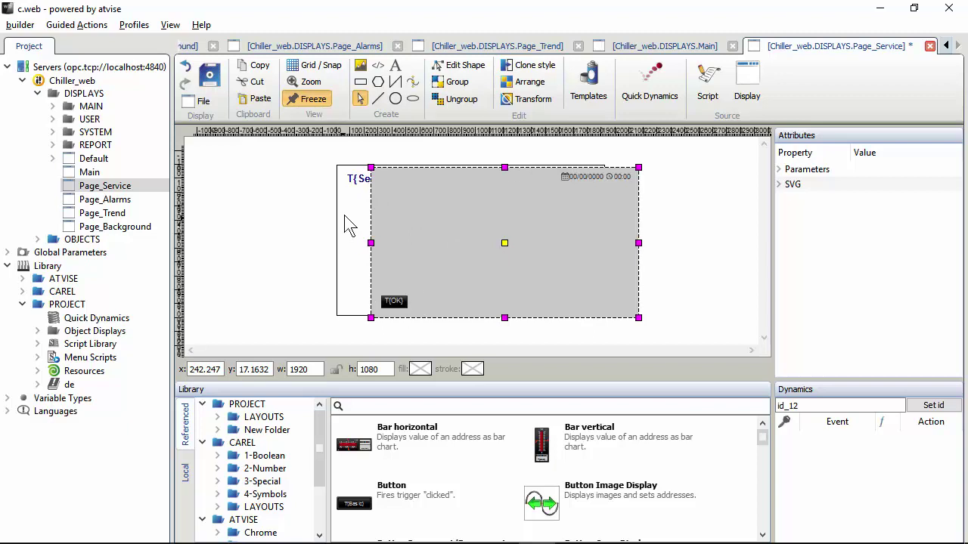
click(357, 186)
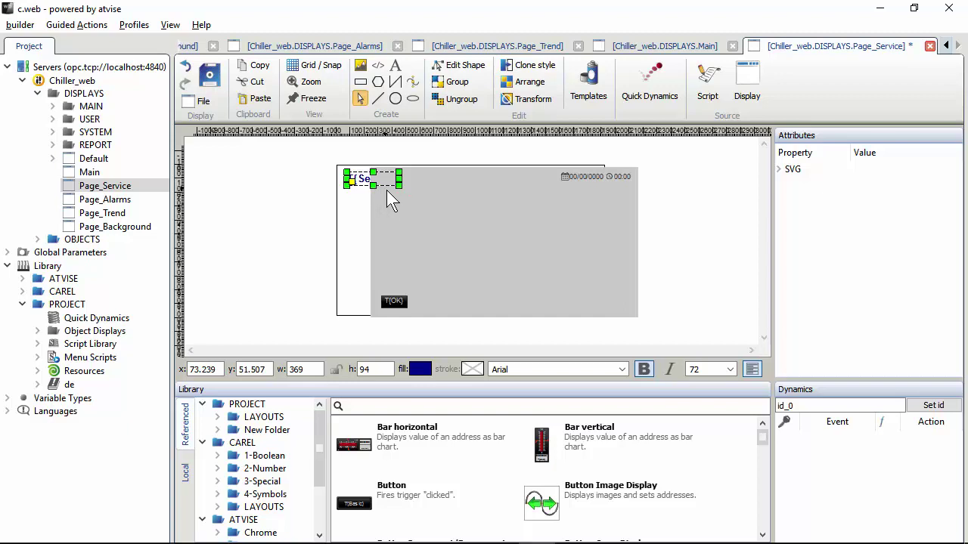
drag(440, 224, 410, 225)
Set the inserted Page_Background object's x and y attributes to 0.
scroll(358, 177, up, 2)
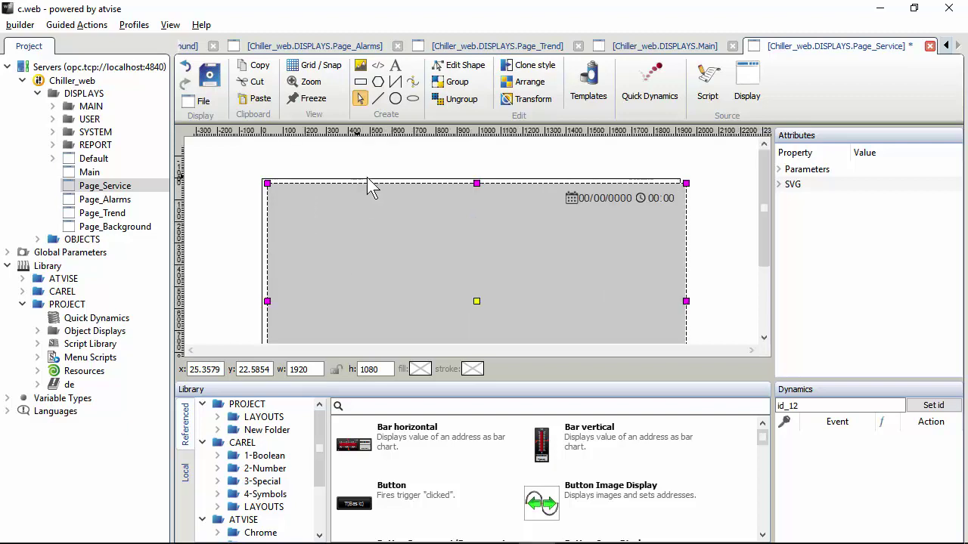
click(779, 170)
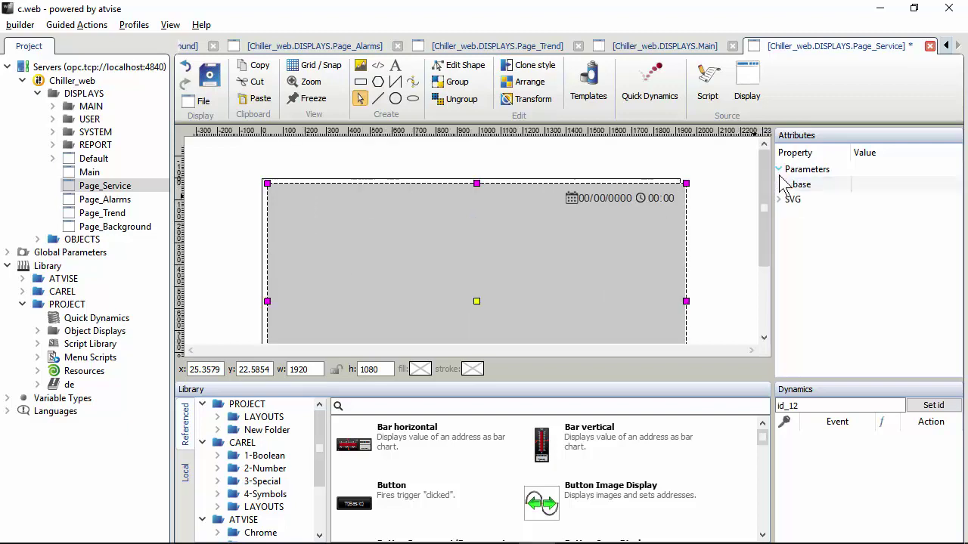
click(780, 201)
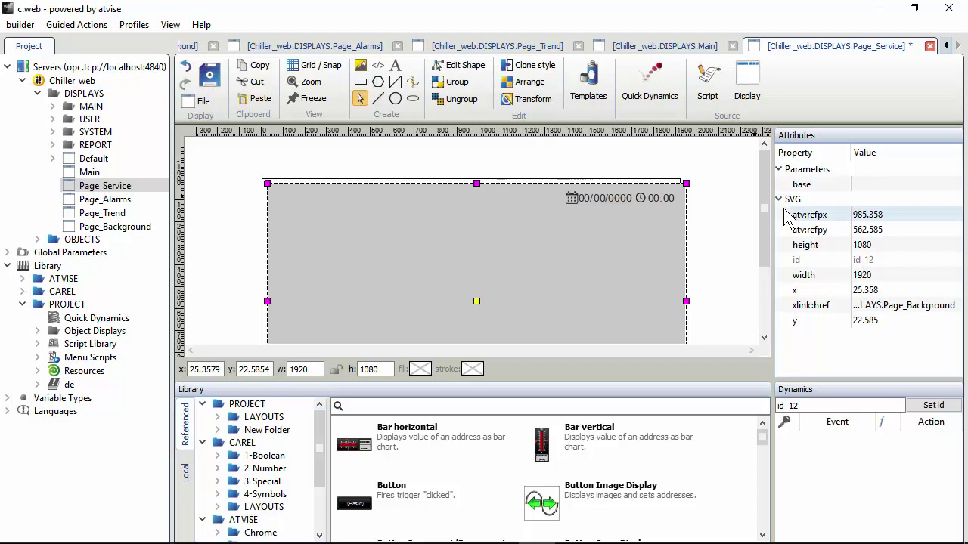
double_click(877, 290)
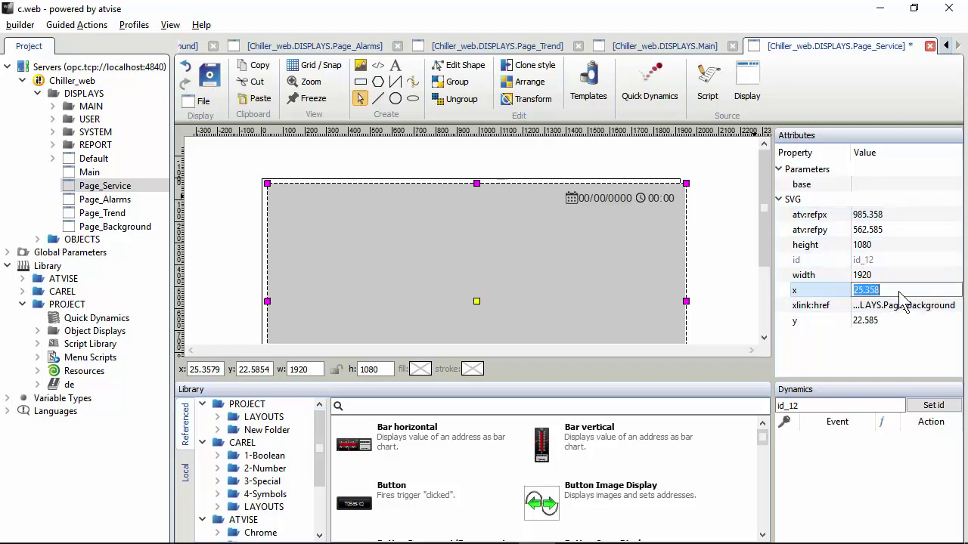
text(0)
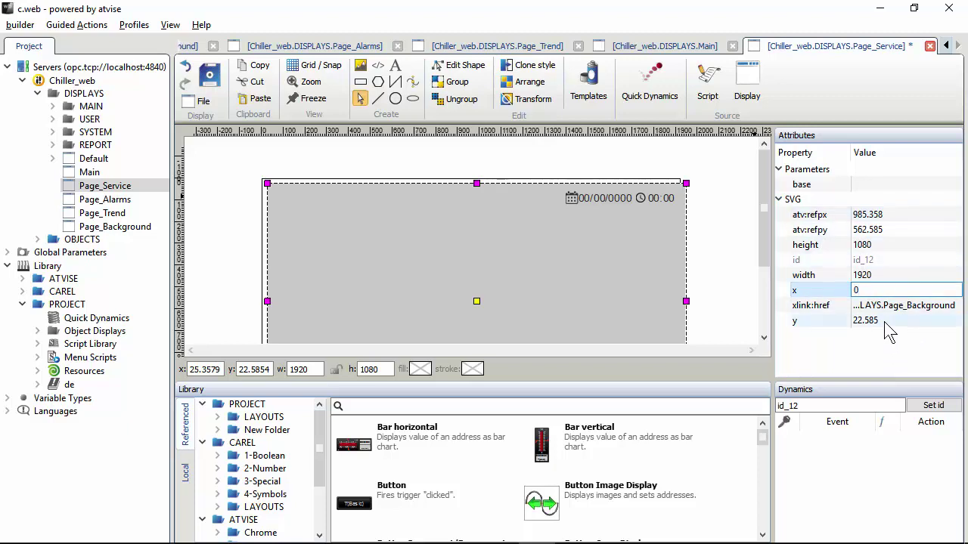
double_click(885, 321)
text(0)
key(Return)
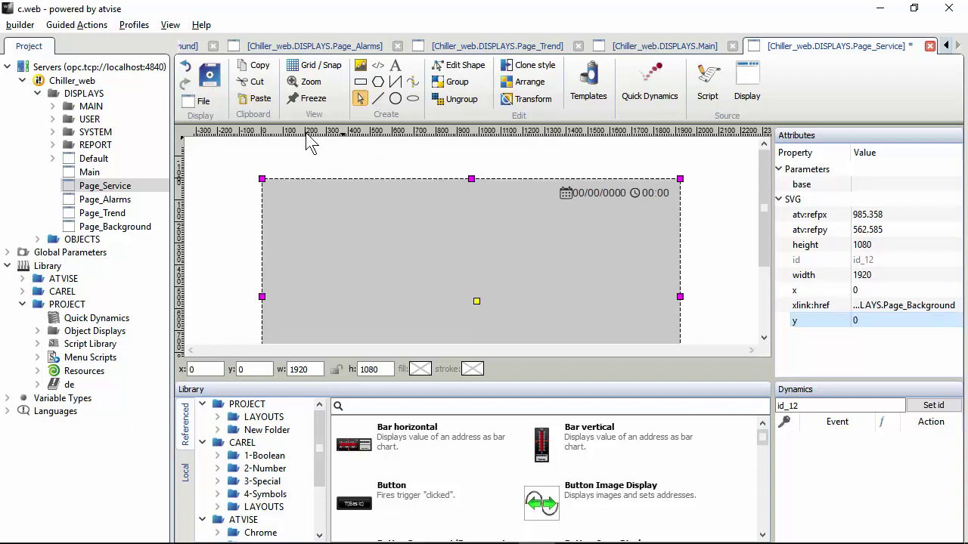
Toggle snapping to the grid and check the background's alignment with the upper left corner of Page_Service.
click(313, 65)
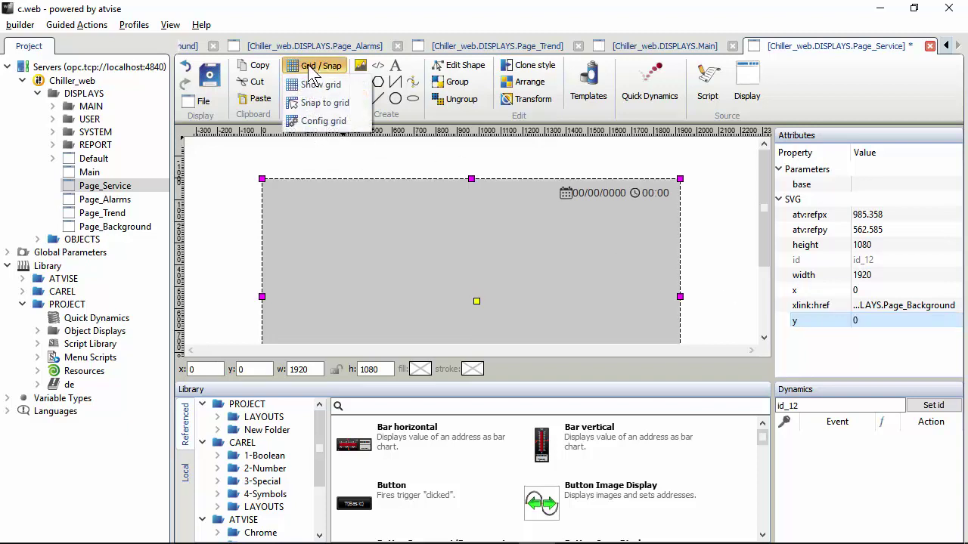
click(314, 103)
scroll(231, 202, up, 2)
drag(294, 238, 380, 205)
scroll(326, 248, up, 1)
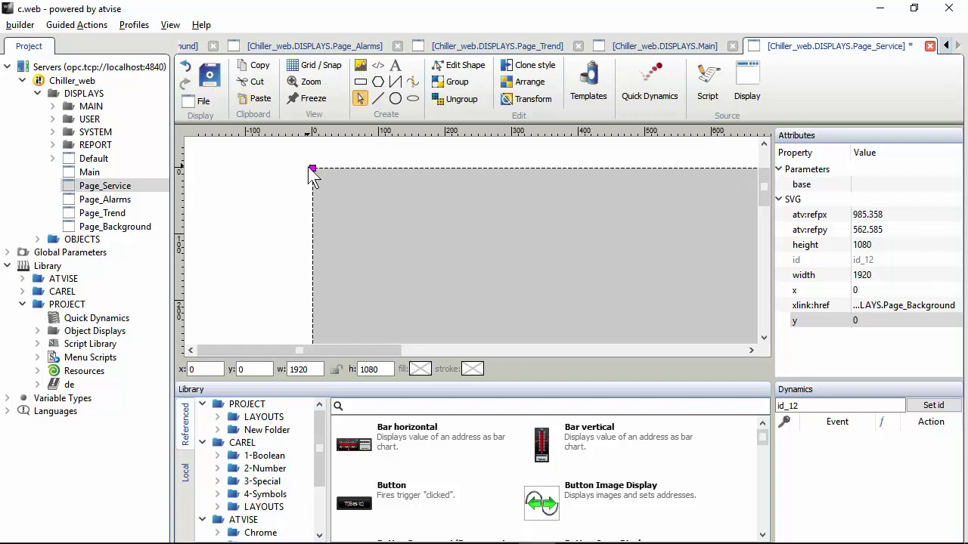
click(295, 190)
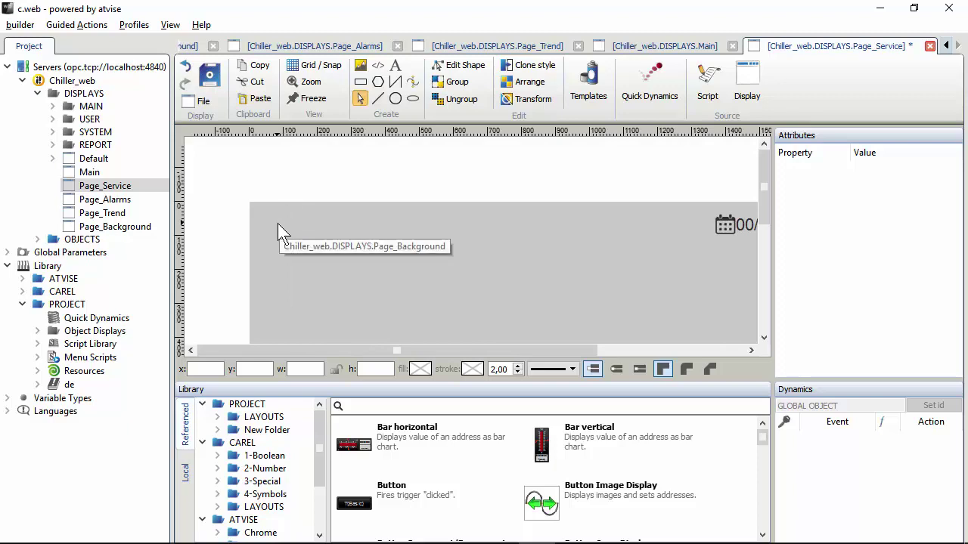
Send the Page_Background object to the back of Page_Service, behind the T{Service} title, and select the title.
scroll(278, 223, down, 1)
scroll(277, 223, down, 1)
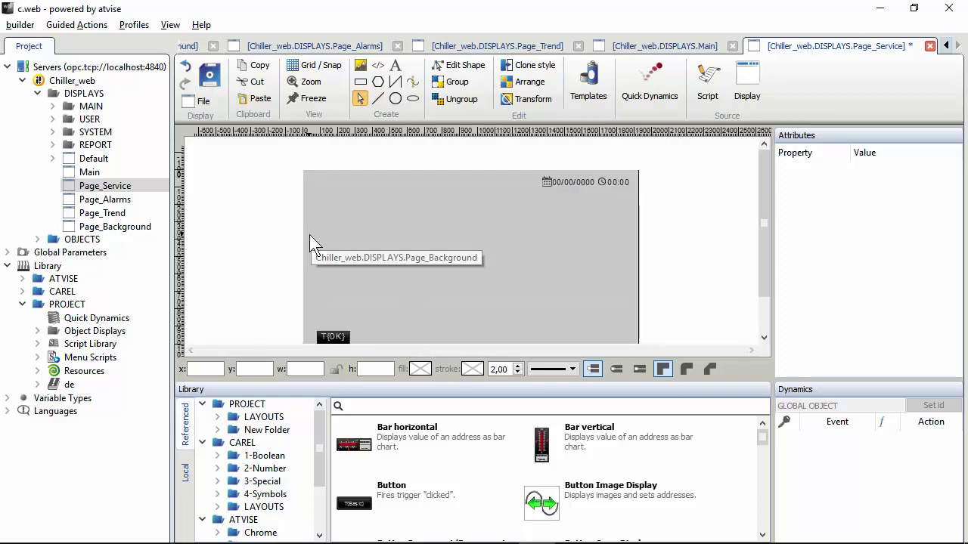
mouse_move(330, 193)
mouse_down()
mouse_move(373, 232)
mouse_move(333, 200)
mouse_up()
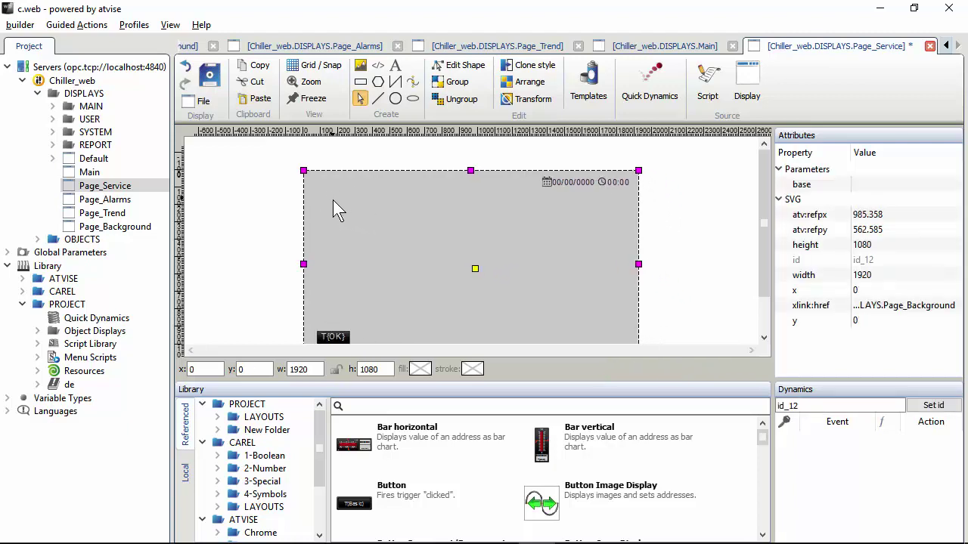
right_click(362, 210)
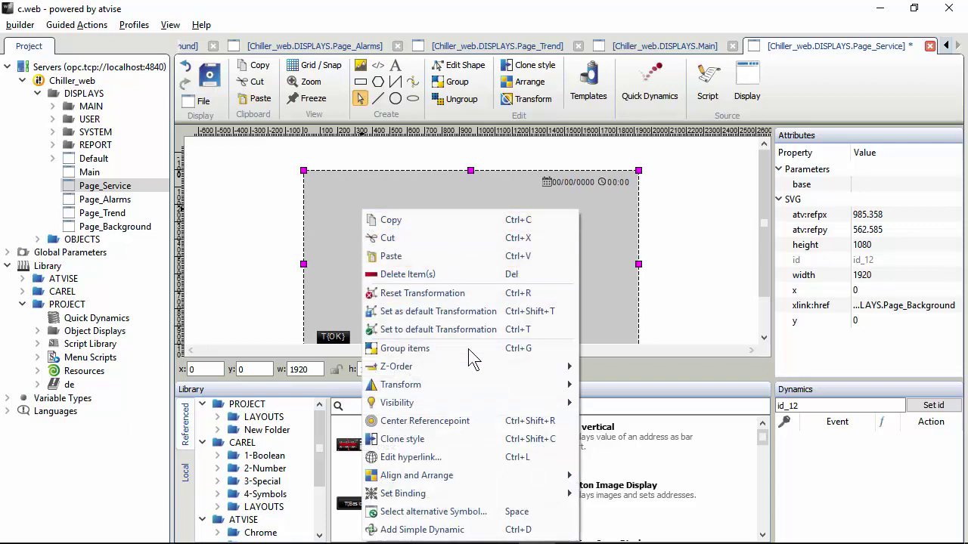
mouse_move(459, 367)
mouse_move(564, 385)
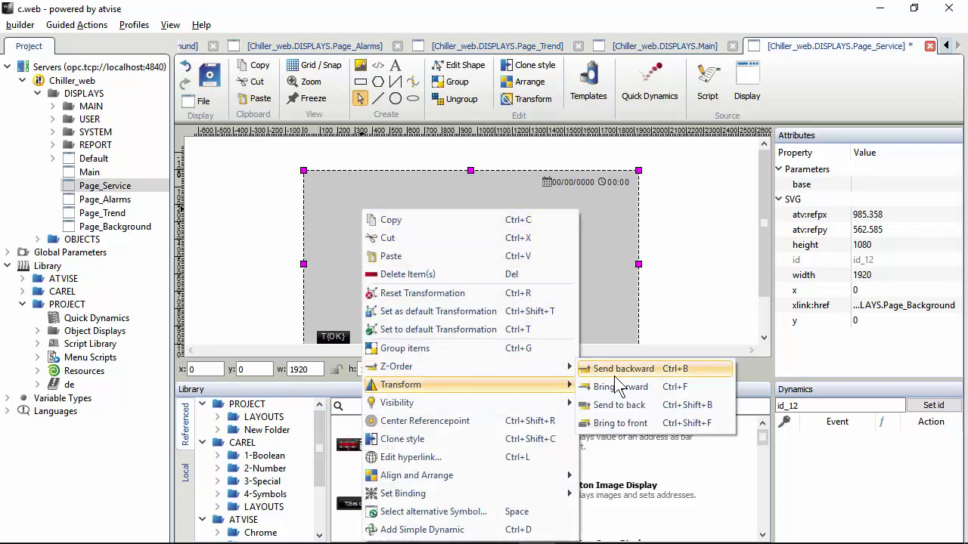
mouse_move(564, 367)
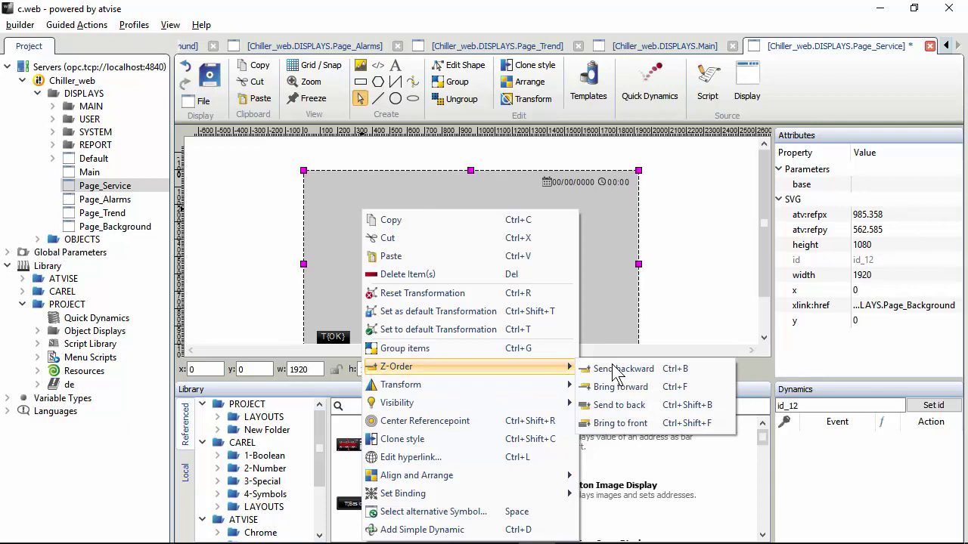
click(629, 405)
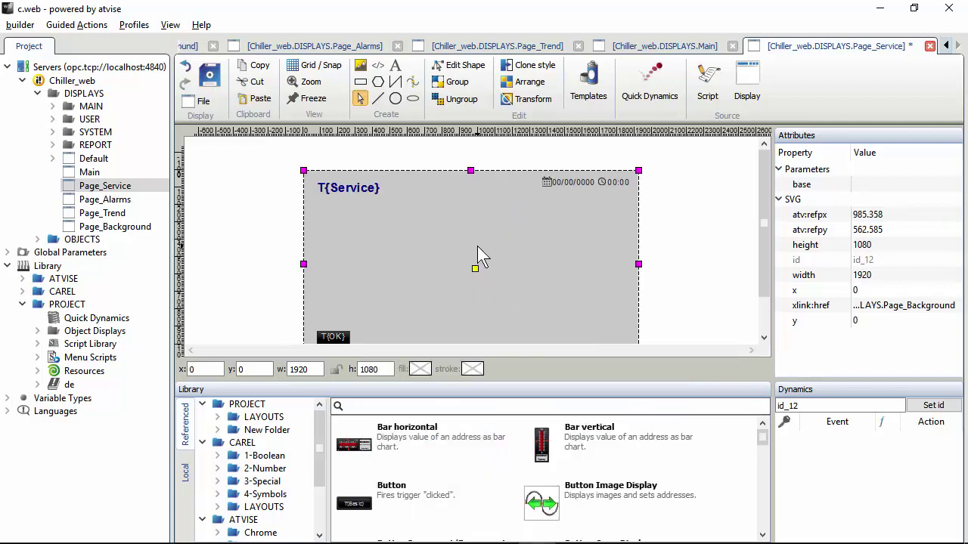
click(355, 193)
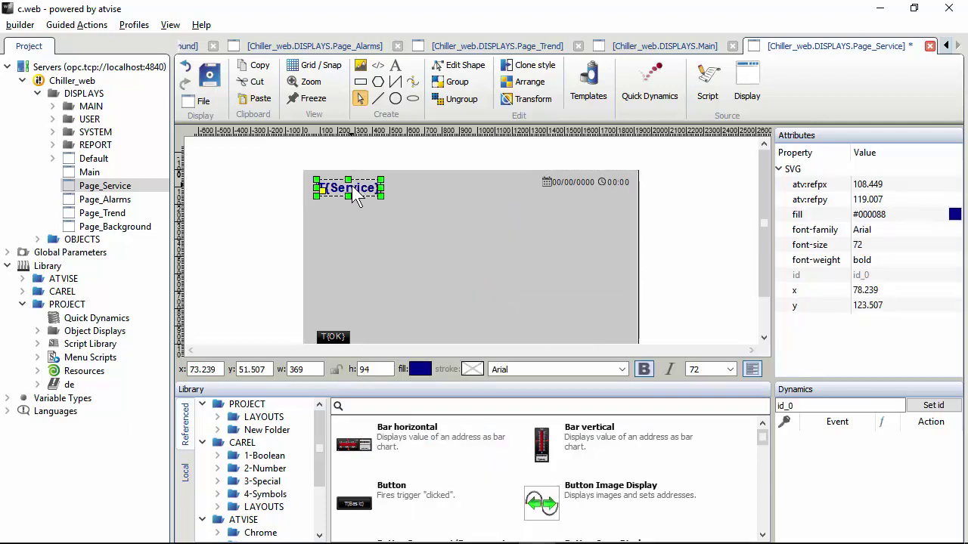
Open the Page_Alarms display and insert Page_Background as an object at about x 165, y 358.
double_click(134, 200)
drag(128, 229, 365, 218)
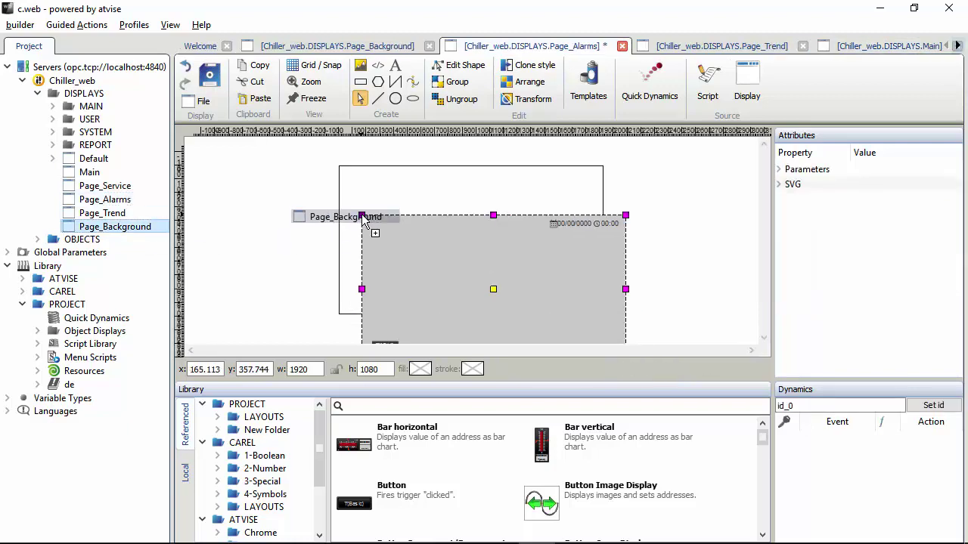
Copy the T{Service} title from Page_Service and paste it into Page_Alarms at about x 63, y 47.
double_click(116, 214)
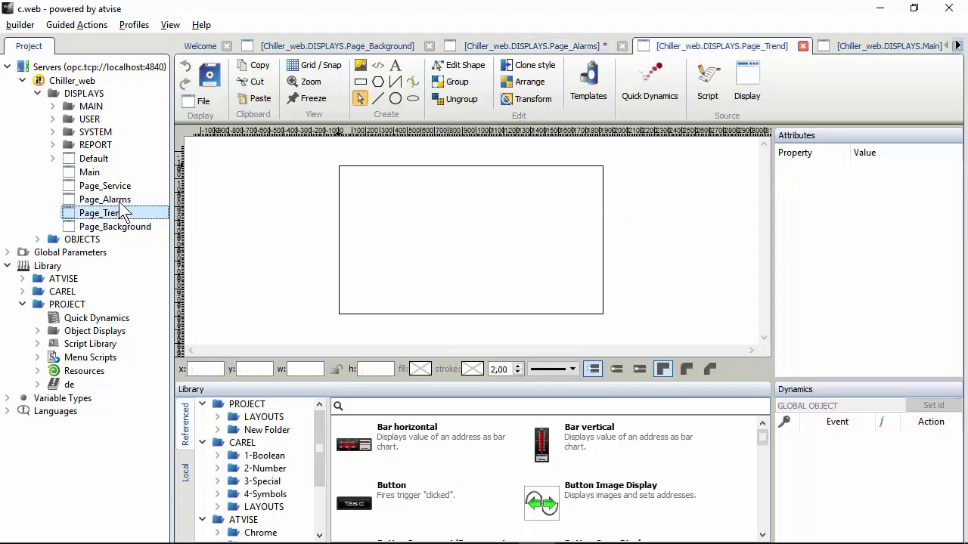
double_click(121, 200)
double_click(120, 187)
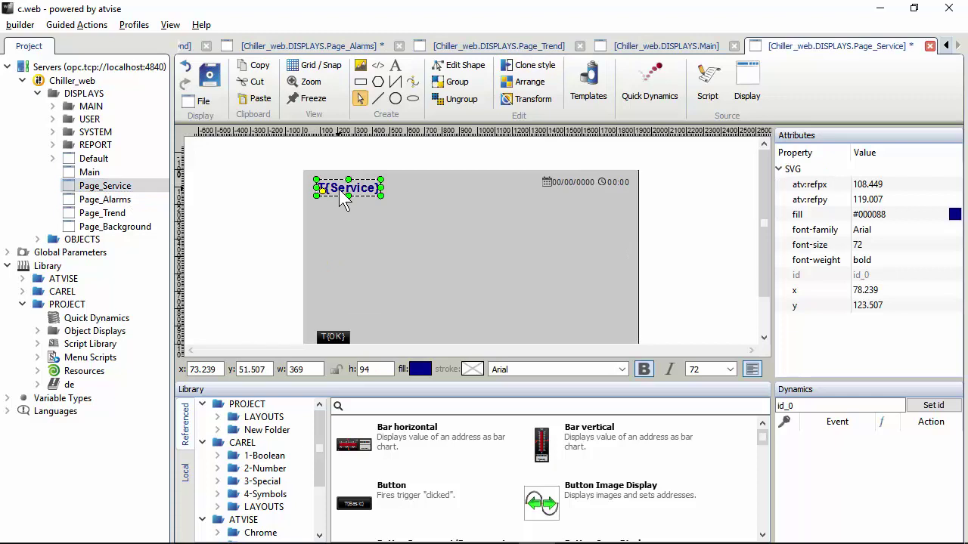
double_click(134, 201)
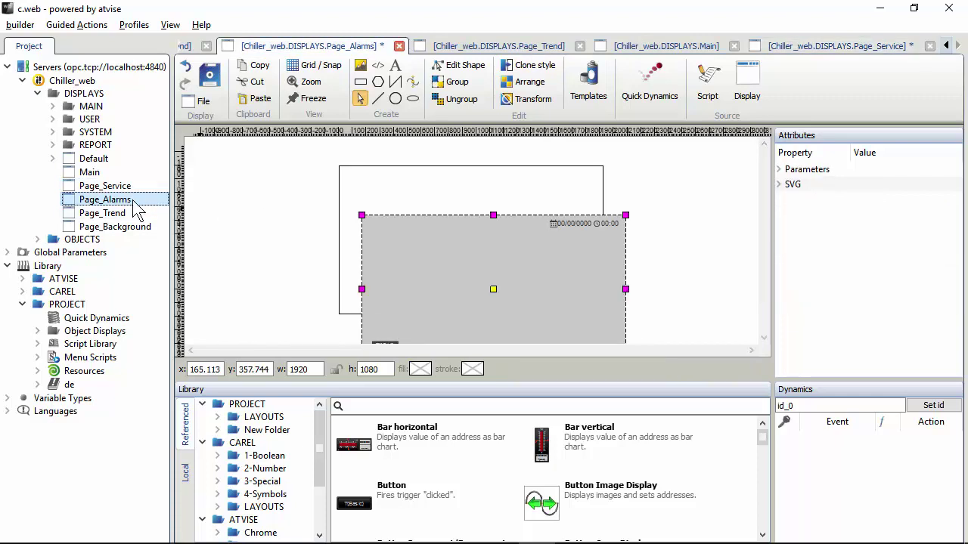
click(369, 191)
click(378, 189)
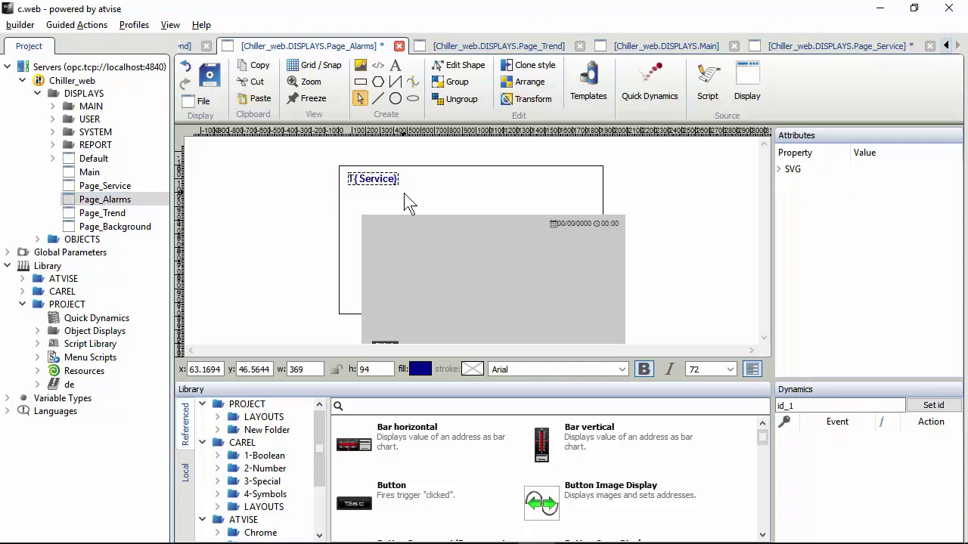
Change the text of the pasted title in Page_Alarms to T{Alarms}.
key(shift+End)
text({Alarms})
key(Escape)
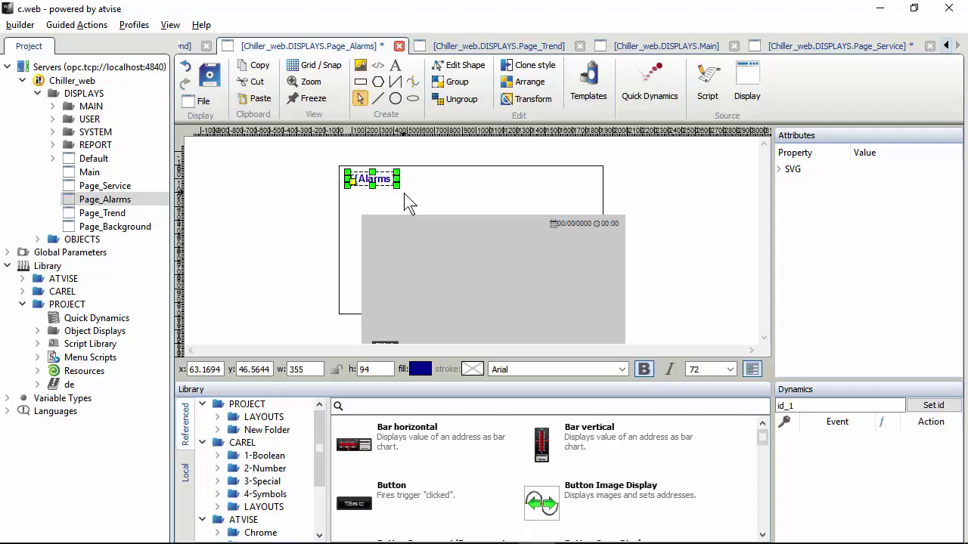
Move the Page_Background object in Page_Alarms to x 0, y 0 using grid snapping.
drag(431, 251, 418, 208)
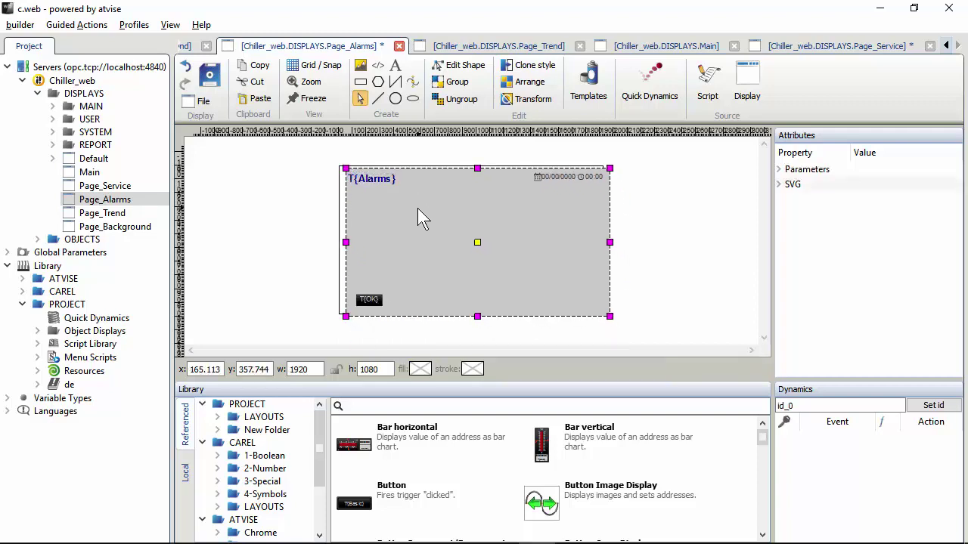
scroll(356, 173, up, 2)
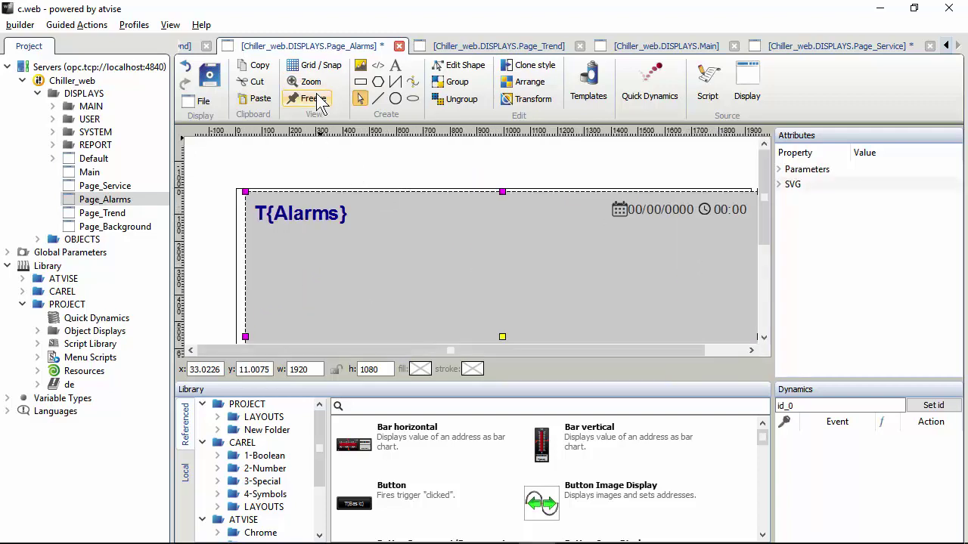
click(315, 65)
click(326, 102)
click(297, 198)
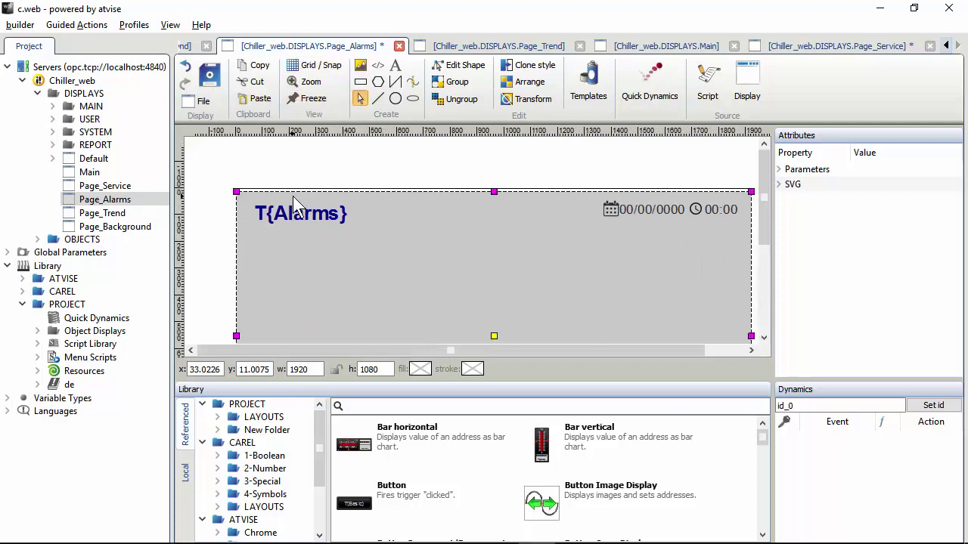
Open Page_Trend, insert Page_Background as an object and align it to x 0, y 0 with grid snapping.
click(121, 216)
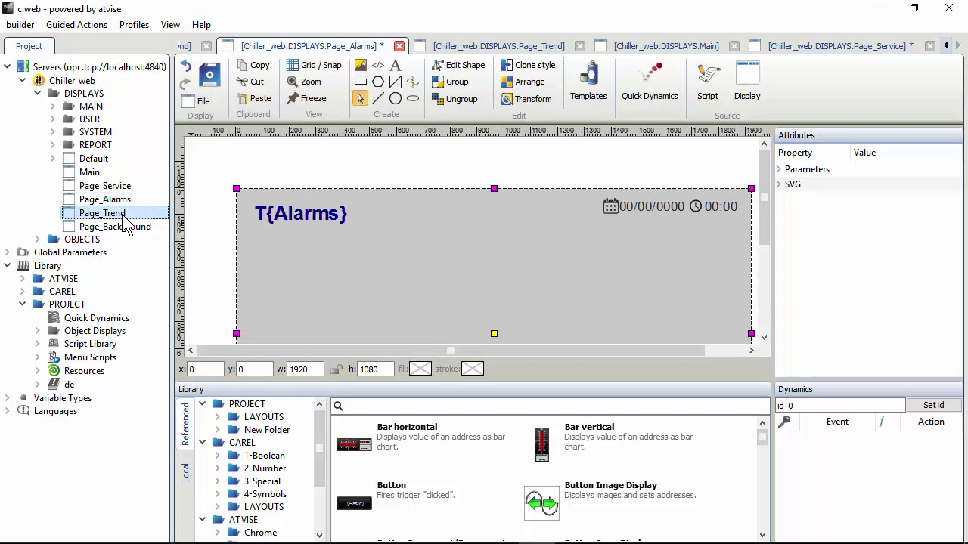
double_click(124, 218)
drag(125, 227, 366, 186)
scroll(361, 183, up, 3)
drag(299, 228, 249, 224)
click(314, 66)
click(321, 102)
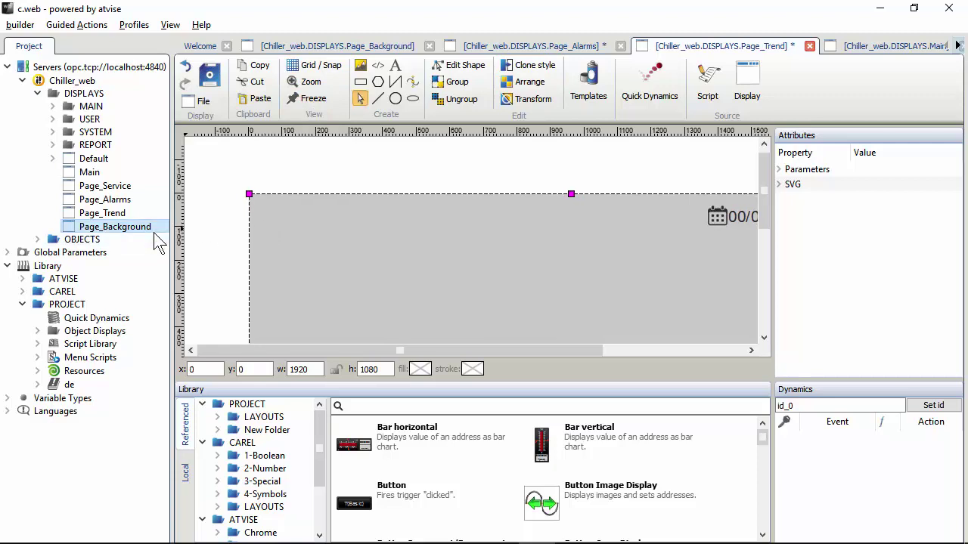
Paste the copied T{Service} title into Page_Trend and place it at x 60, y 40.
click(355, 155)
click(354, 236)
key(ctrl+v)
drag(406, 259, 315, 228)
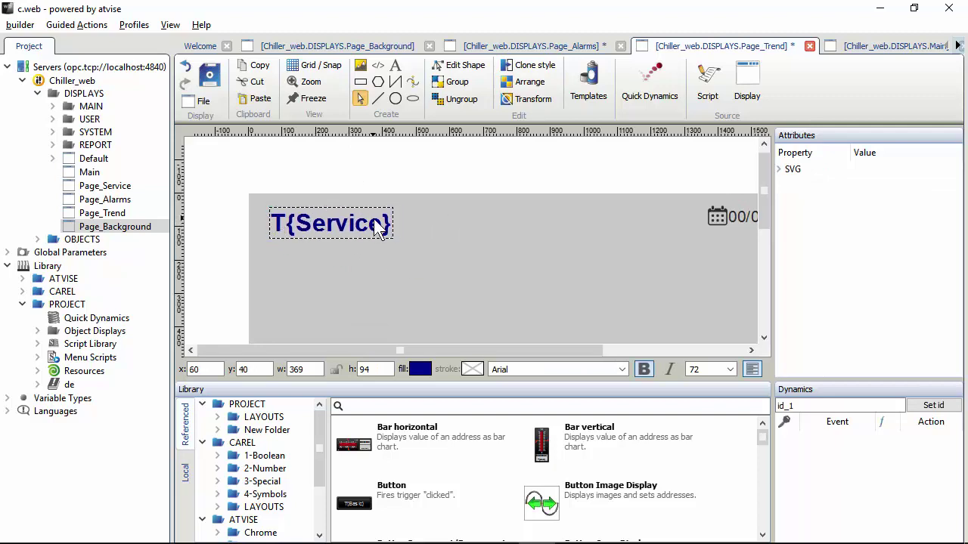
Change the text of the pasted title in Page_Trend to T{Trend}.
key(BackSpace)
key(BackSpace)
key(BackSpace)
key(BackSpace)
key(BackSpace)
key(BackSpace)
key(BackSpace)
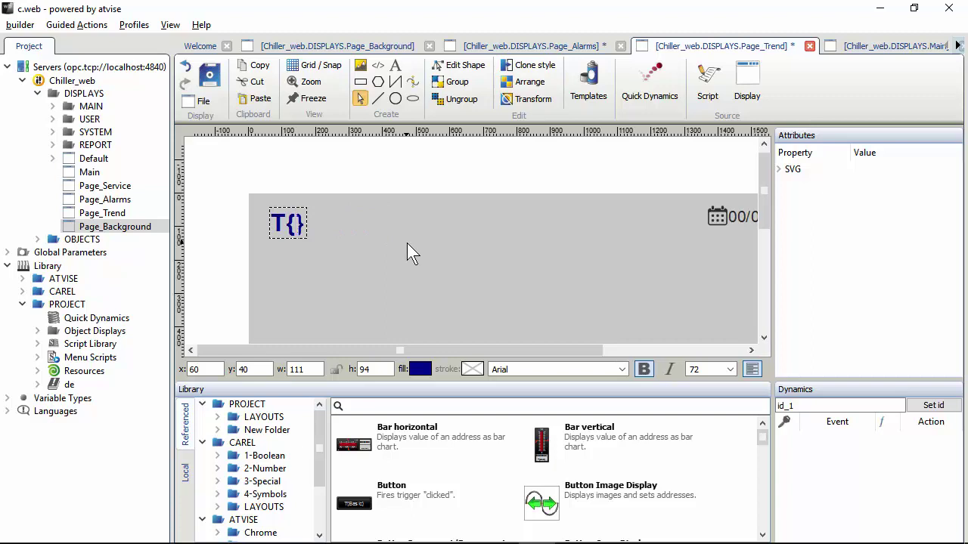
text(Tt)
key(BackSpace)
text(rens)
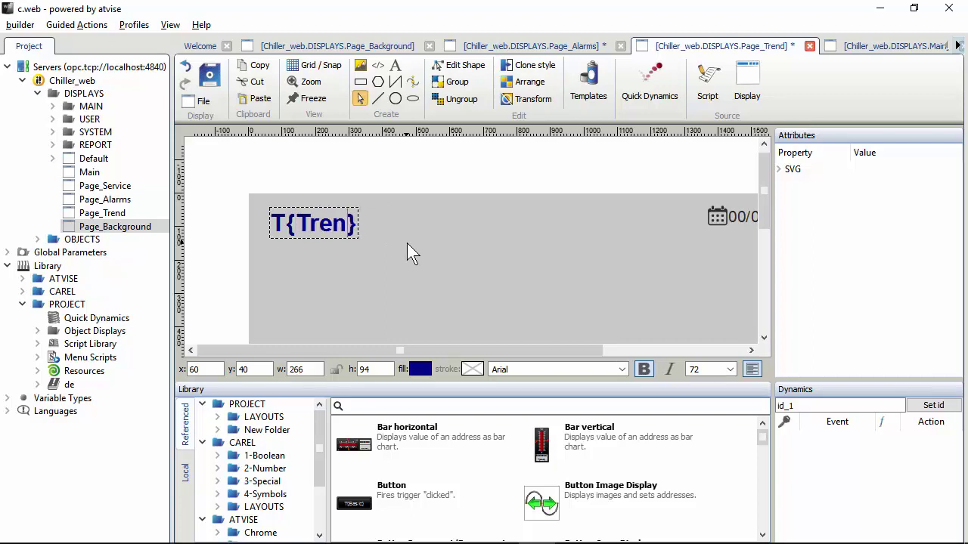
key(BackSpace)
text(d)
key(Escape)
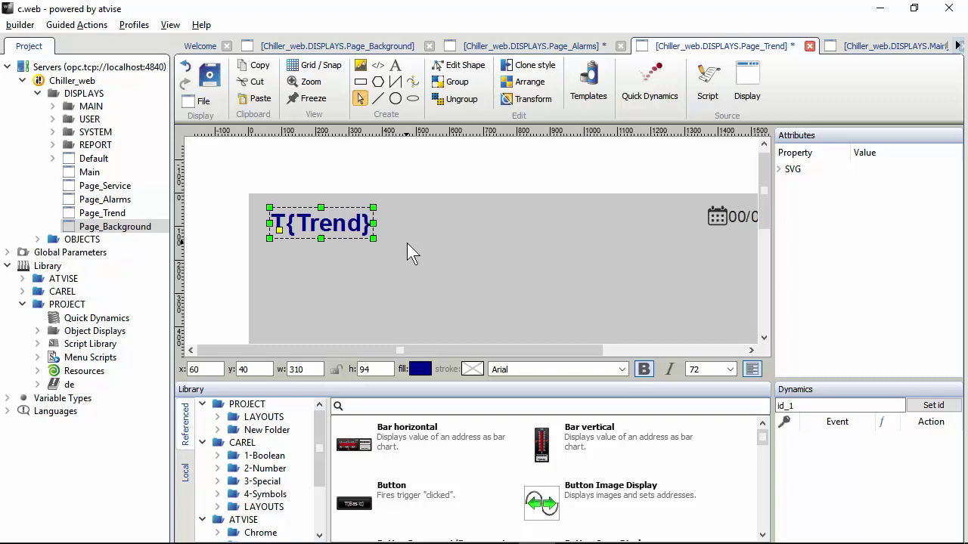
Check the three page displays and save Page_Trend, Page_Alarms and Page_Service.
double_click(133, 186)
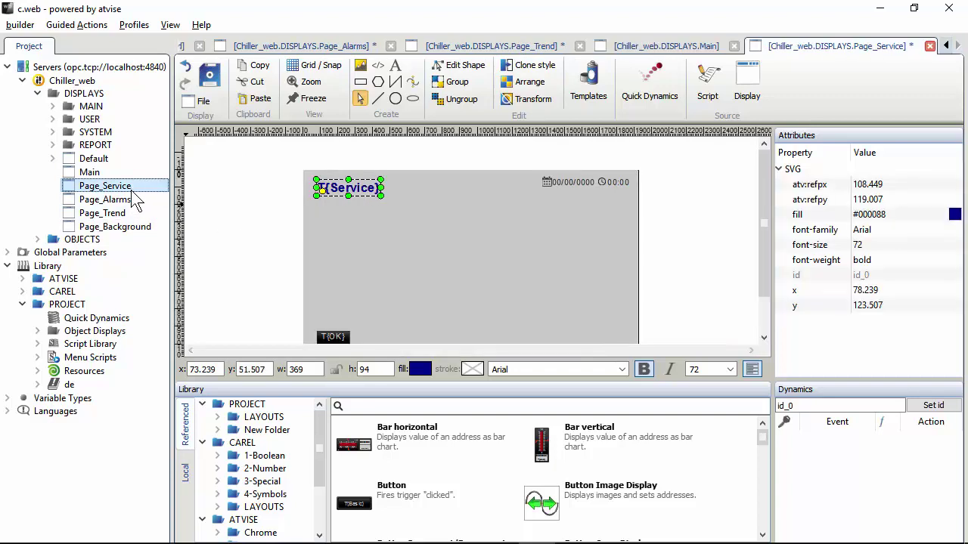
click(132, 201)
double_click(131, 201)
double_click(133, 214)
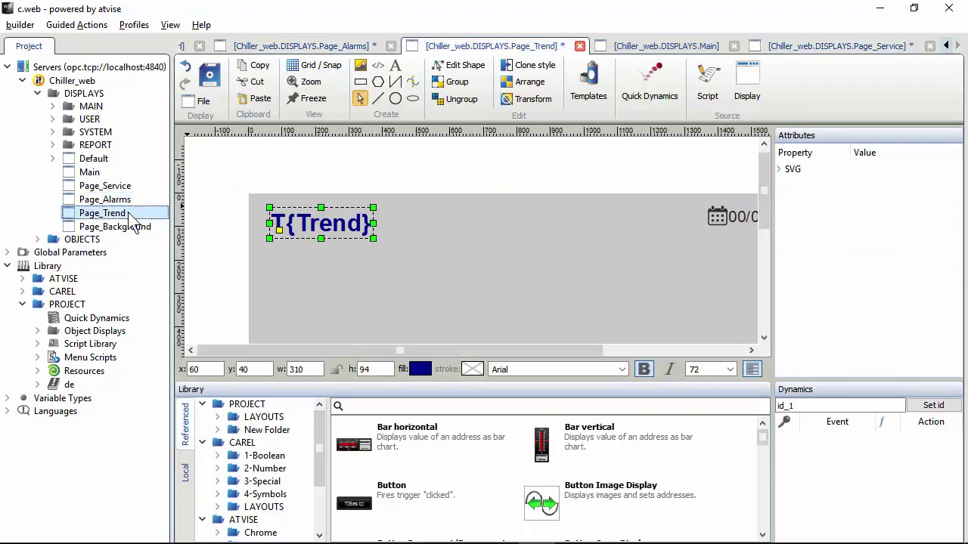
scroll(316, 217, down, 2)
key(ctrl+s)
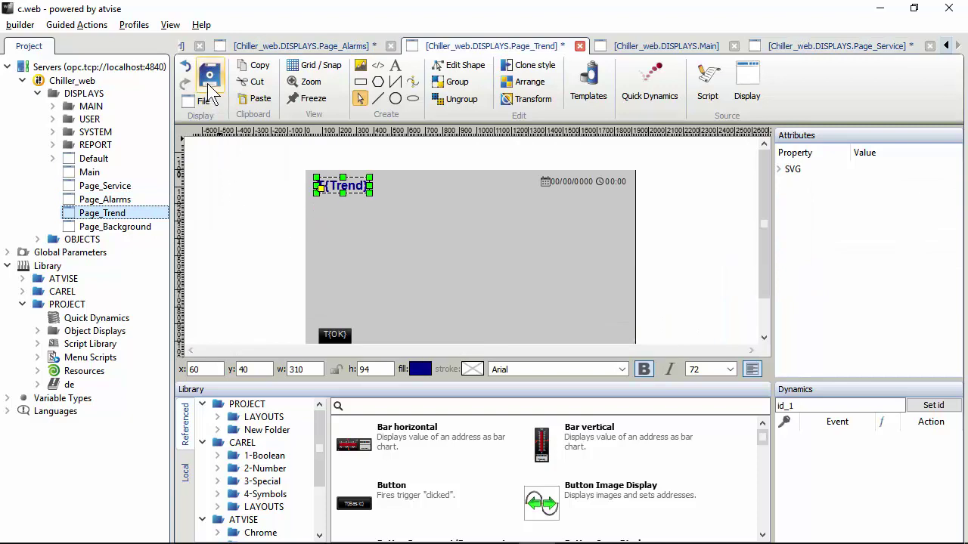
double_click(129, 199)
key(ctrl+s)
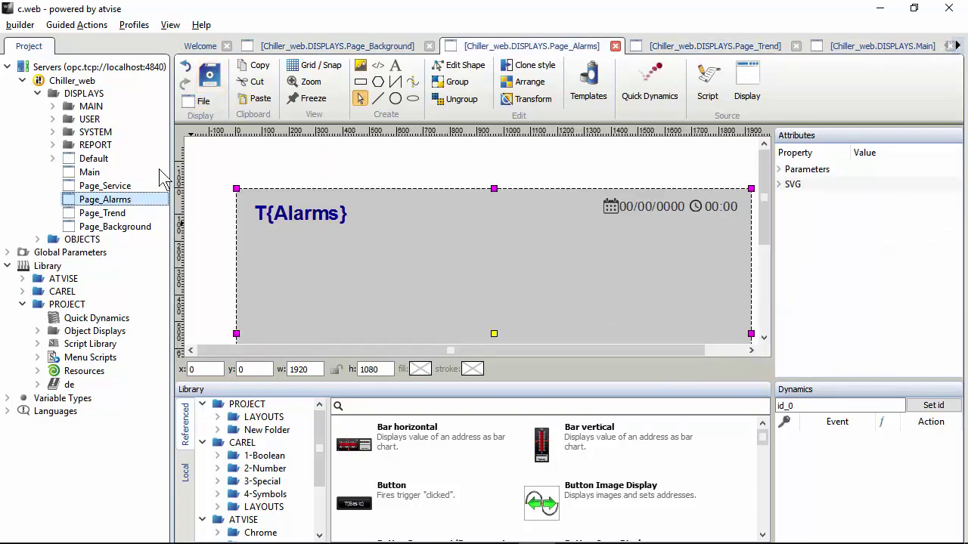
click(139, 187)
double_click(139, 188)
click(210, 78)
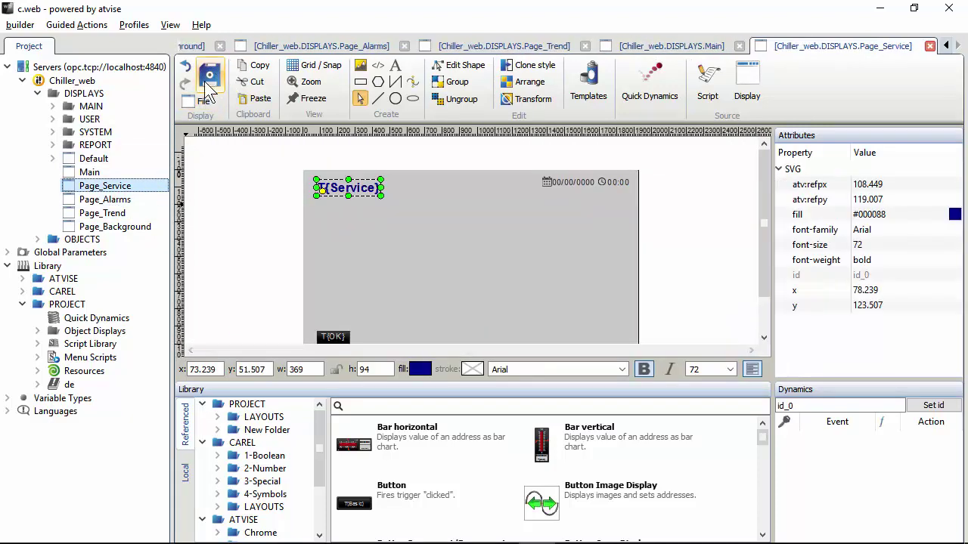
In Page_Background, set the T{OK} button's target display to the Main display of Chiller_web and save.
key(ctrl+Tab)
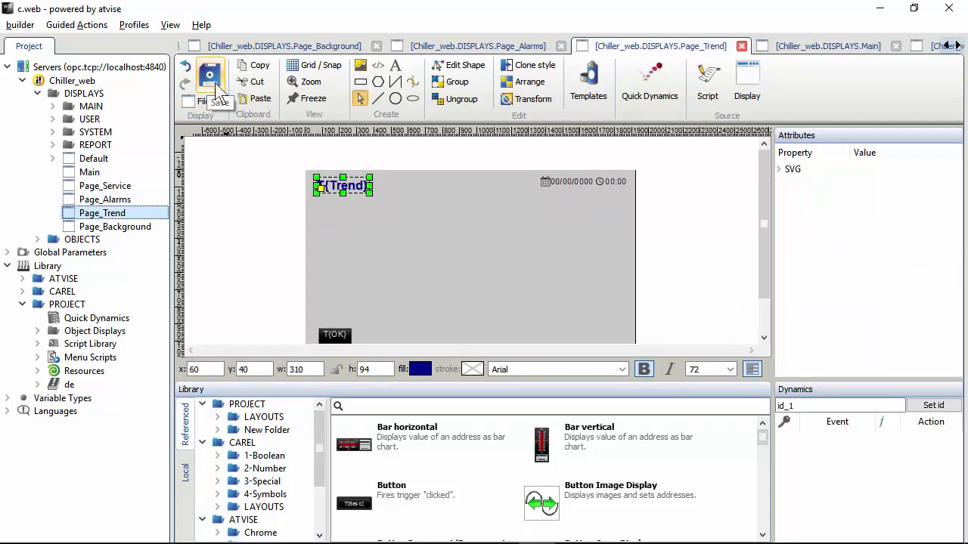
click(330, 339)
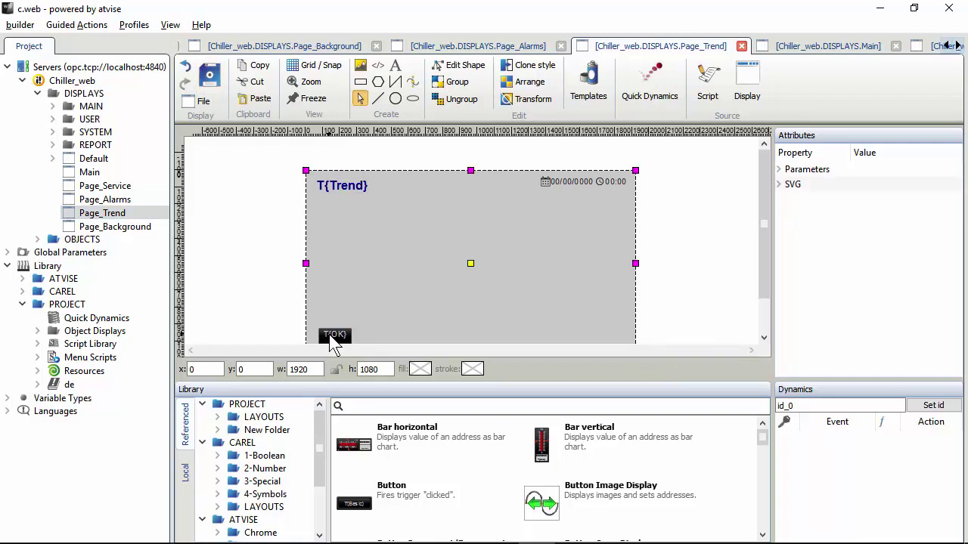
double_click(142, 229)
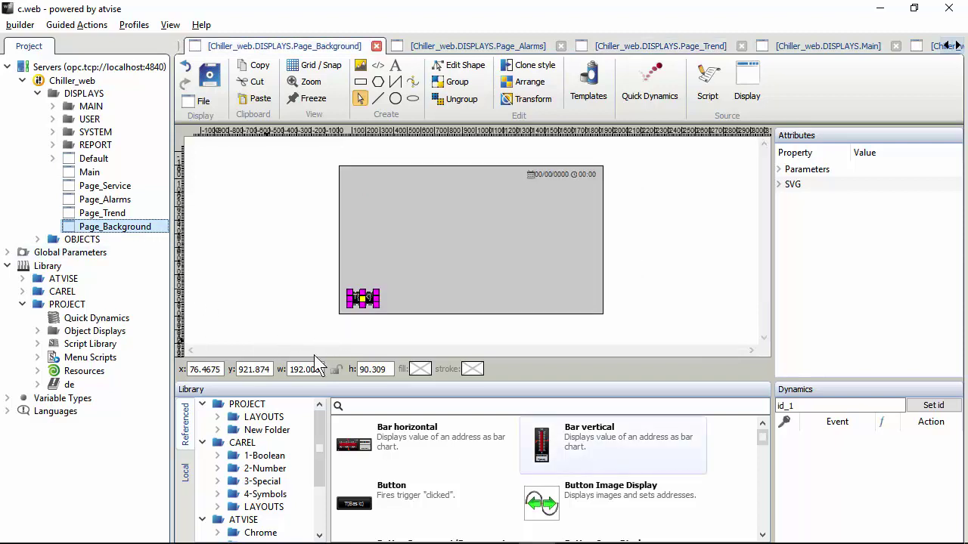
click(317, 310)
click(358, 301)
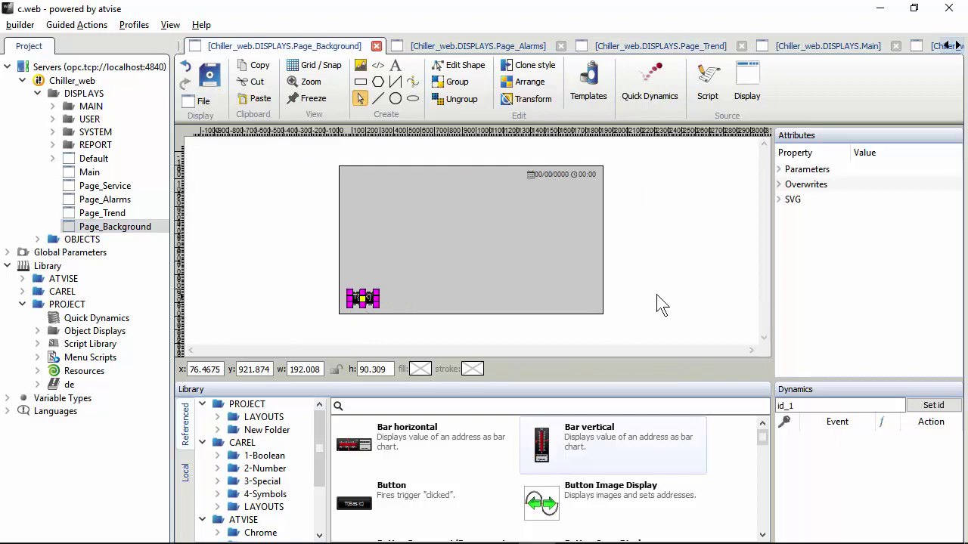
click(779, 169)
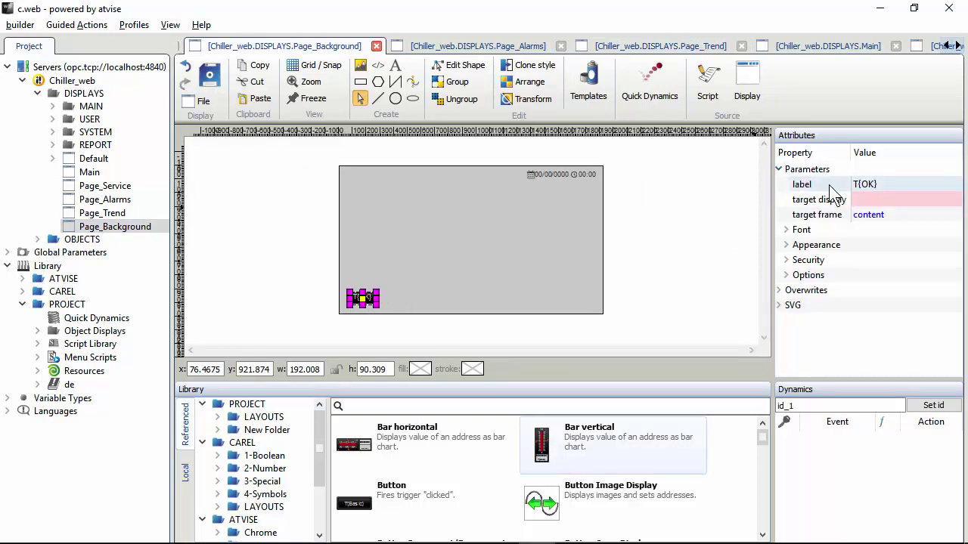
click(862, 201)
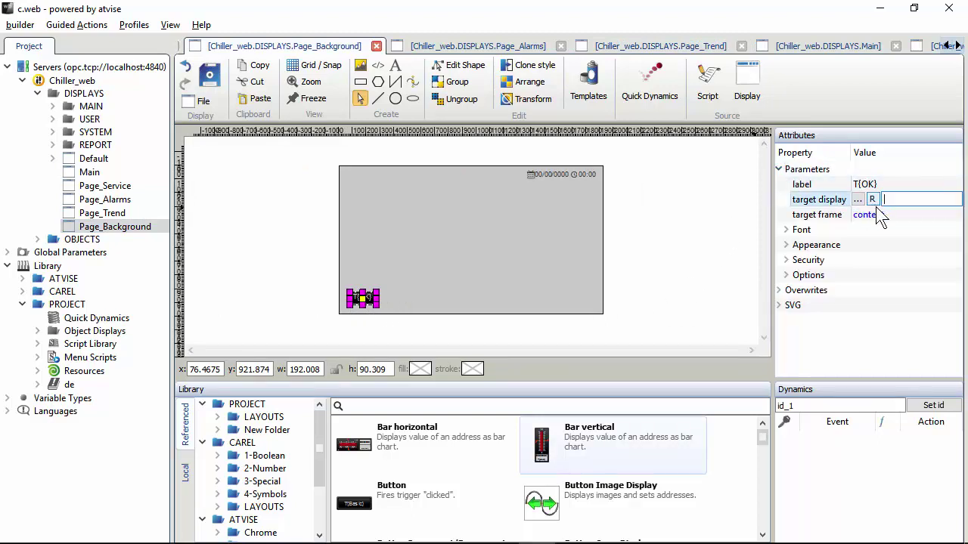
click(859, 200)
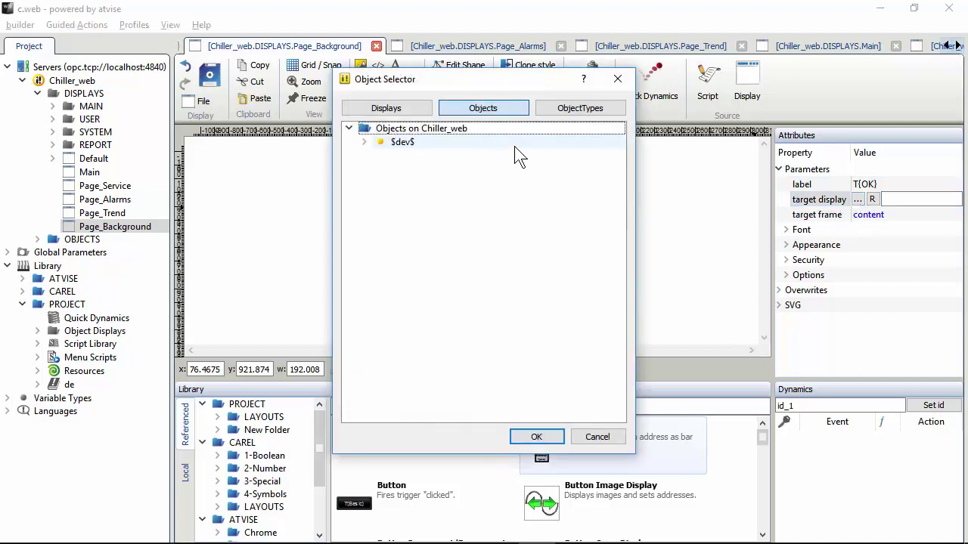
click(428, 108)
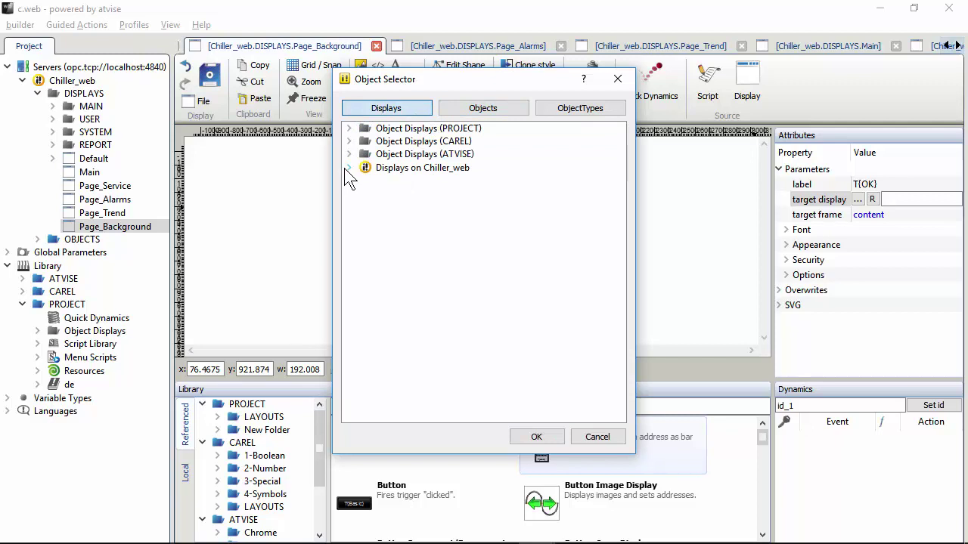
click(350, 167)
click(425, 244)
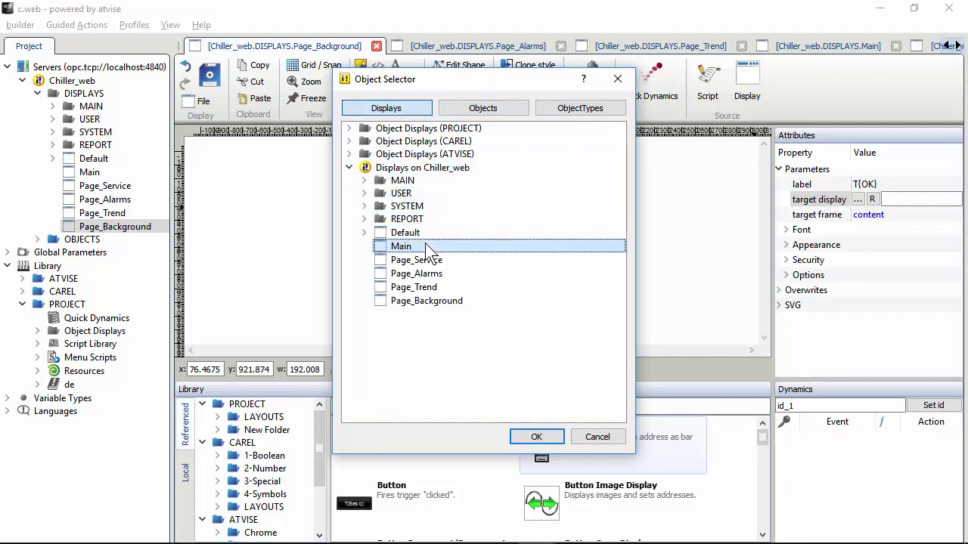
click(536, 437)
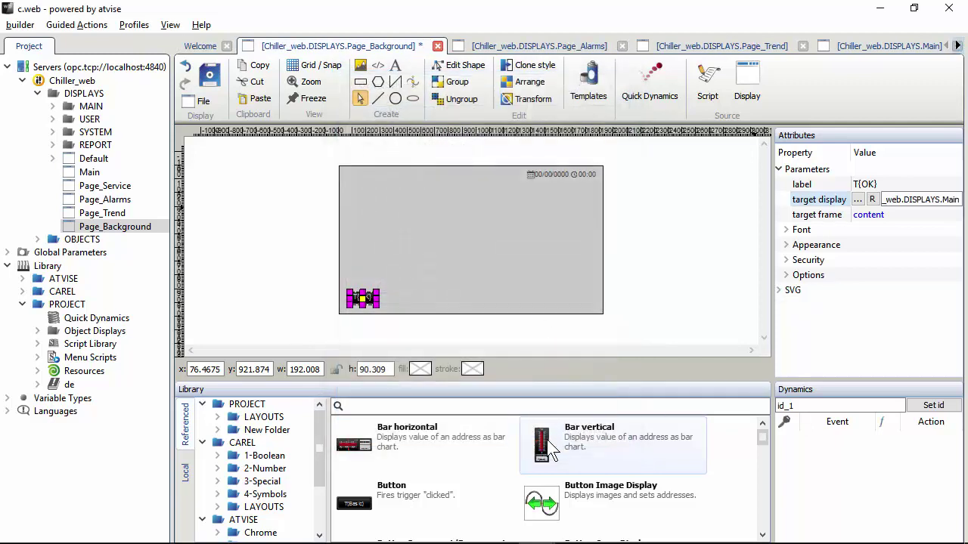
click(211, 71)
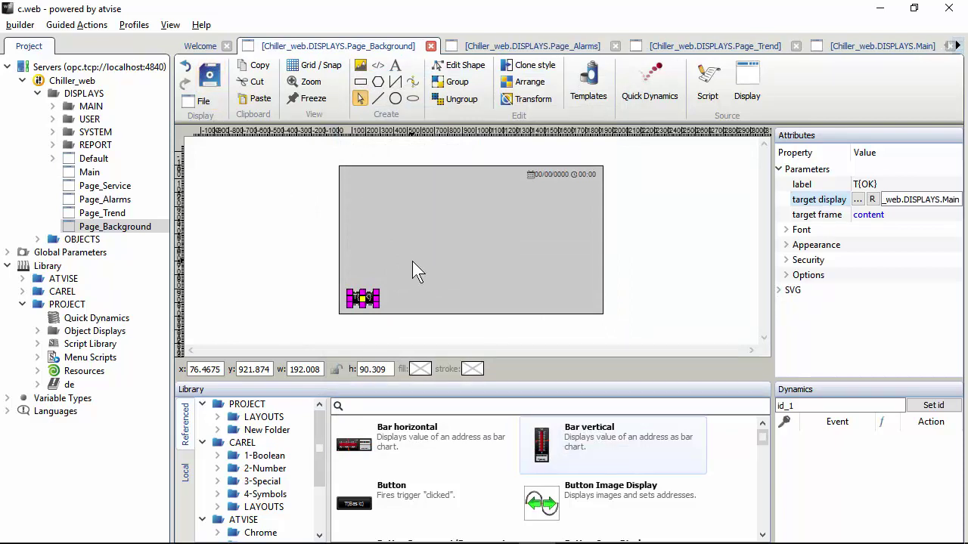
Review Page_Trend and Page_Service, and close all open displays except the Welcome page.
double_click(121, 213)
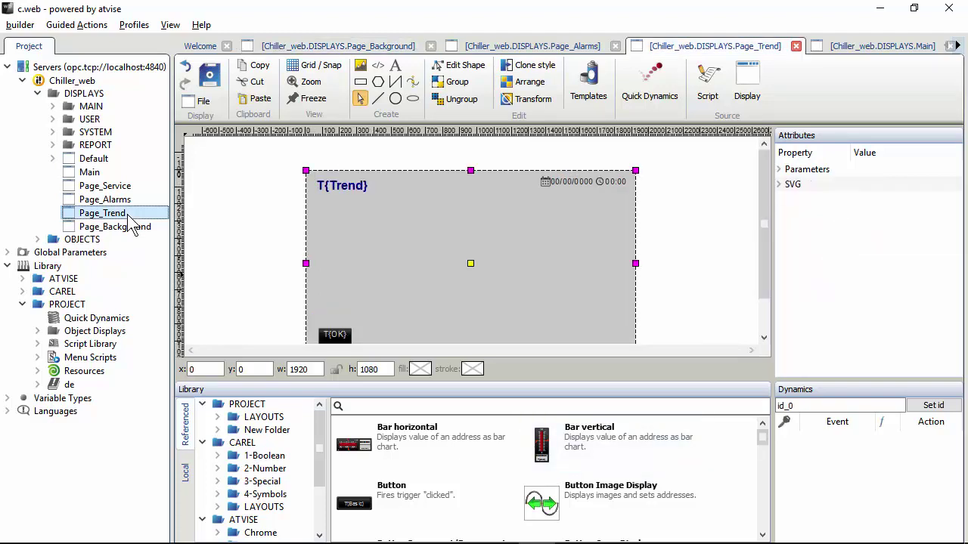
double_click(134, 187)
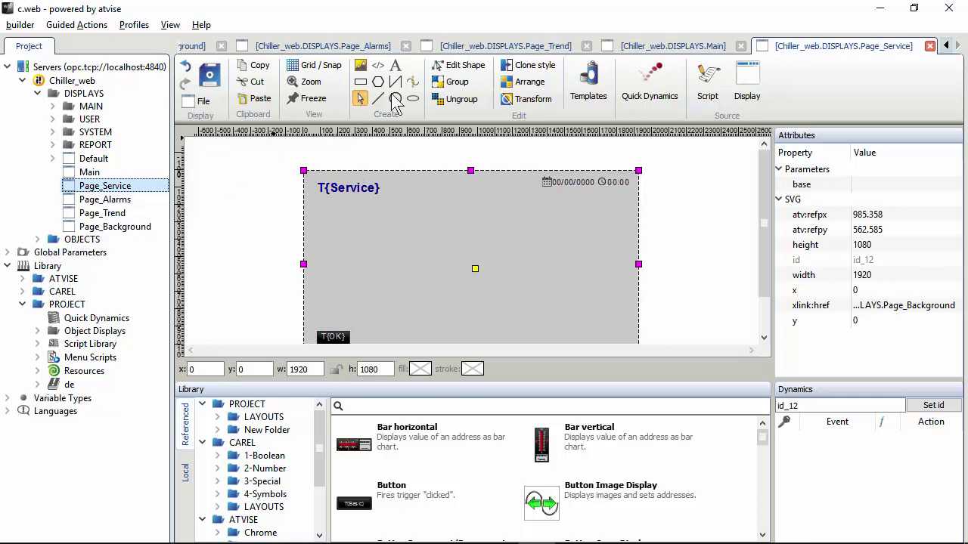
click(405, 46)
click(405, 46)
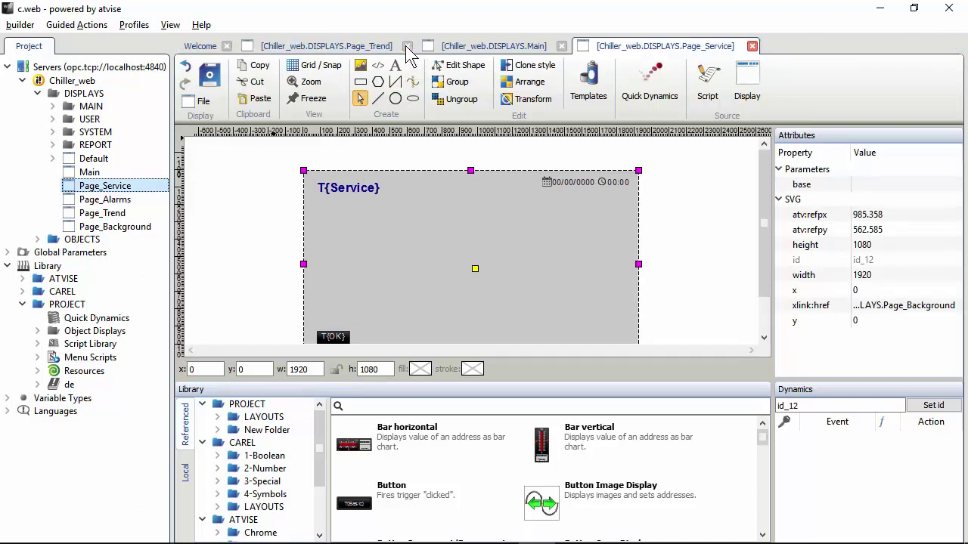
click(405, 46)
click(384, 46)
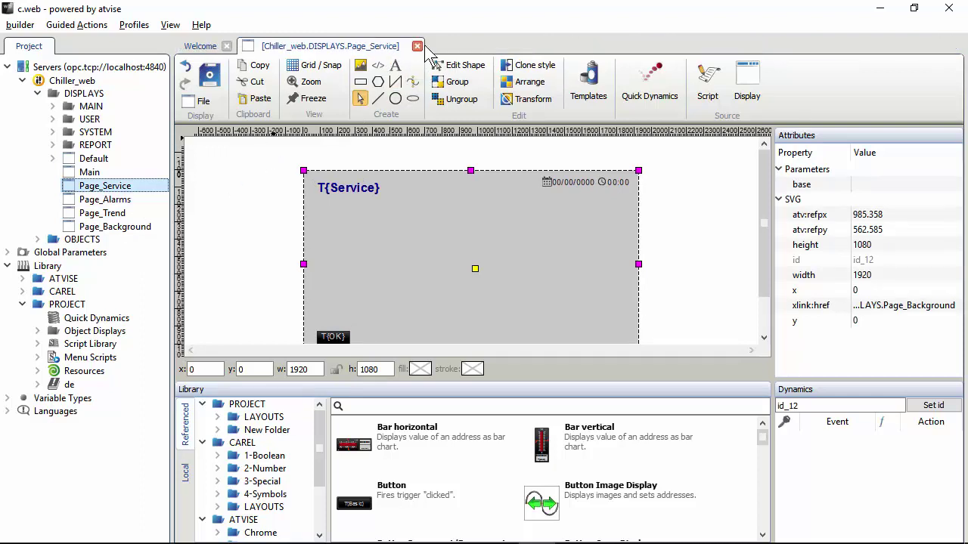
click(417, 46)
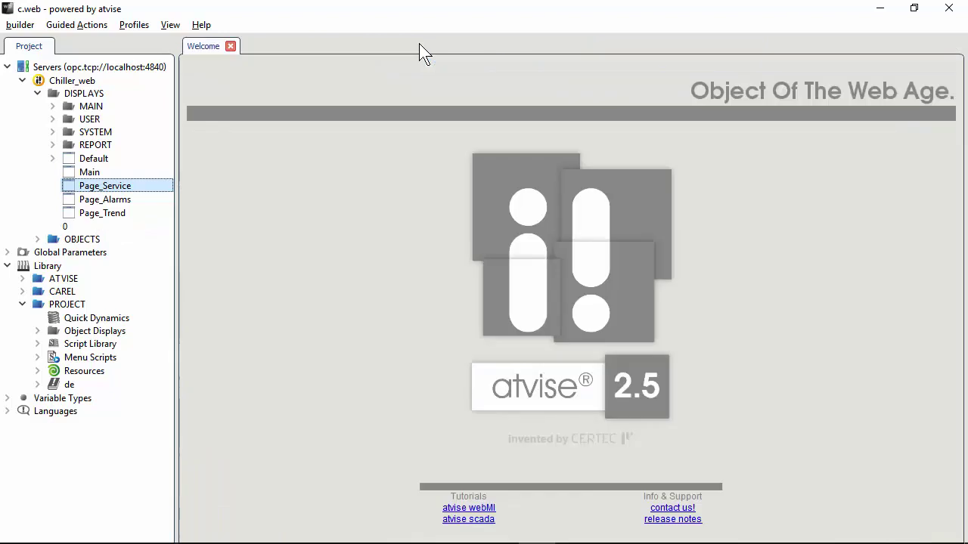
Open the Page_Service, Page_Alarms and Page_Trend displays for a check.
double_click(123, 186)
click(130, 202)
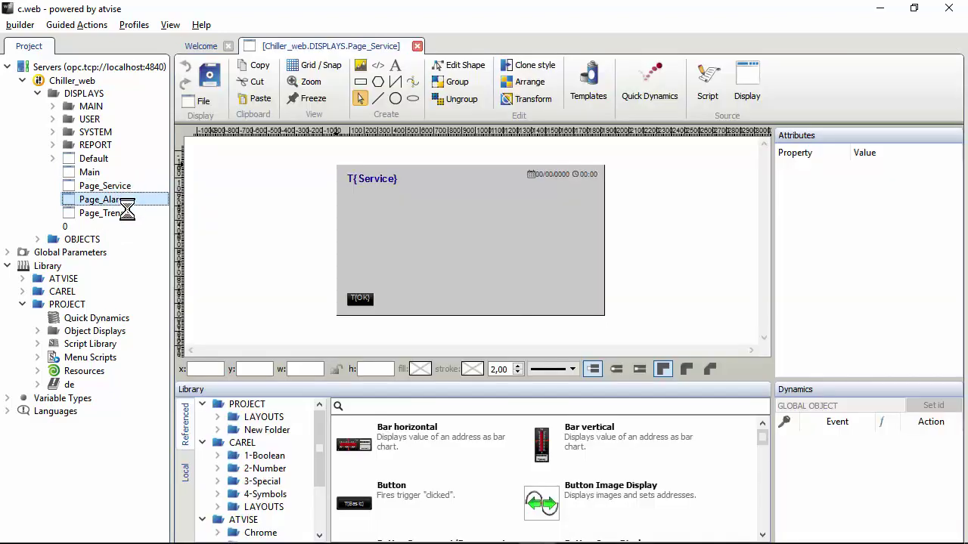
double_click(124, 201)
click(127, 214)
double_click(125, 213)
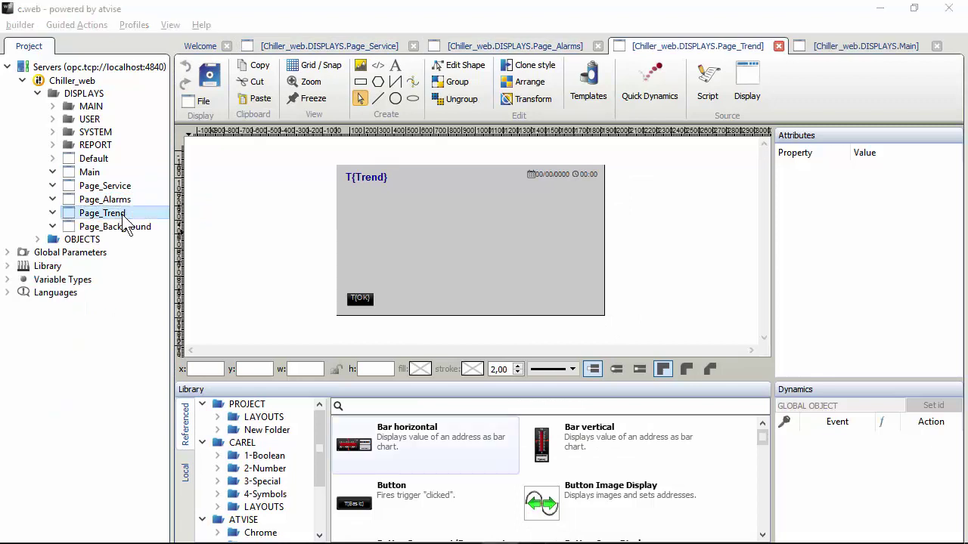
Switch to the web browser by opening the Chiller_web project's Main page at 10.10.1.2.
right_click(102, 82)
click(151, 113)
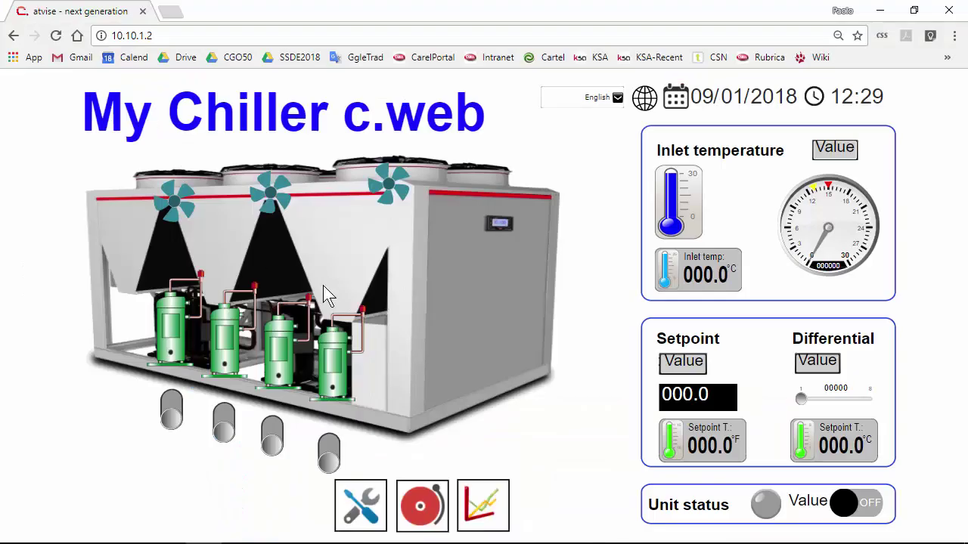
right_click(449, 341)
click(525, 316)
Test the links to the Service, Alarms and Trend pages, returning to the Main page with OK after each.
click(365, 499)
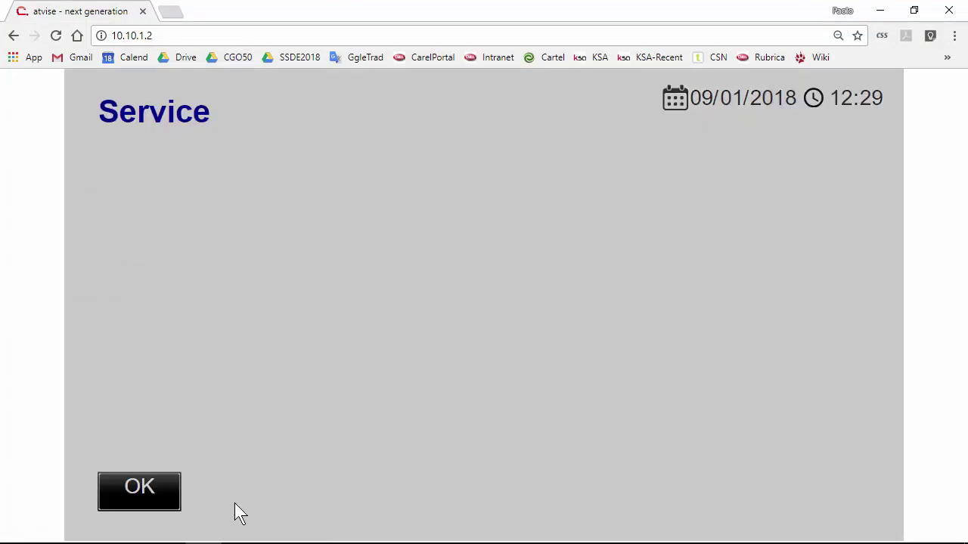
click(134, 485)
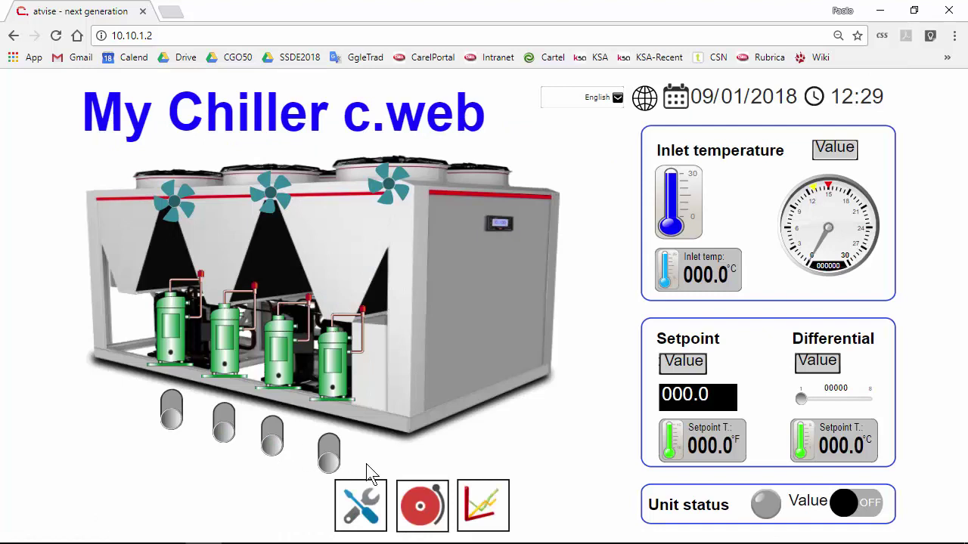
click(406, 501)
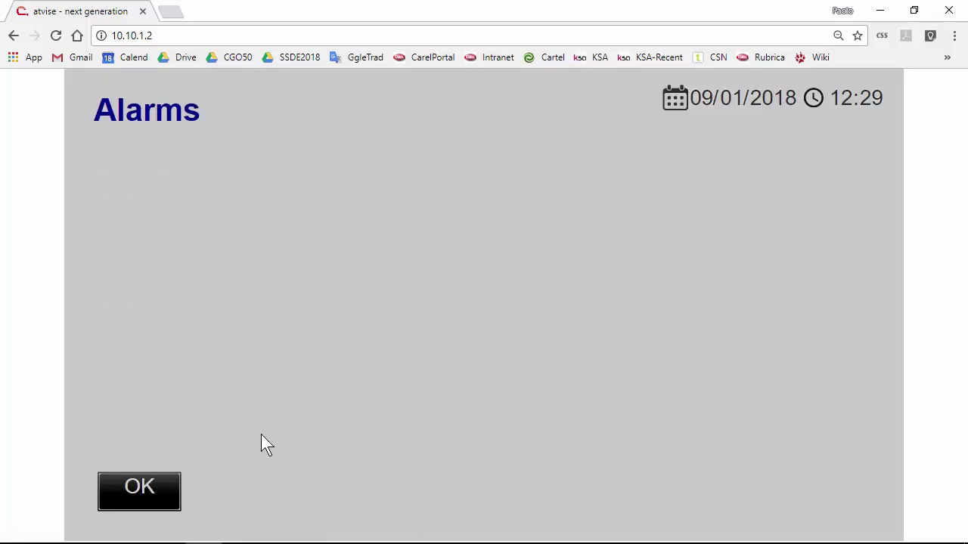
click(166, 485)
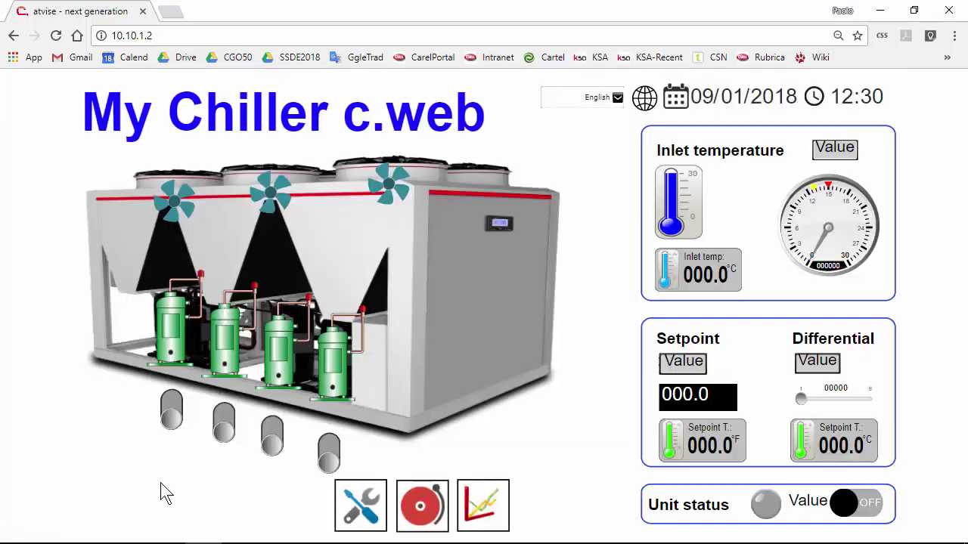
click(470, 511)
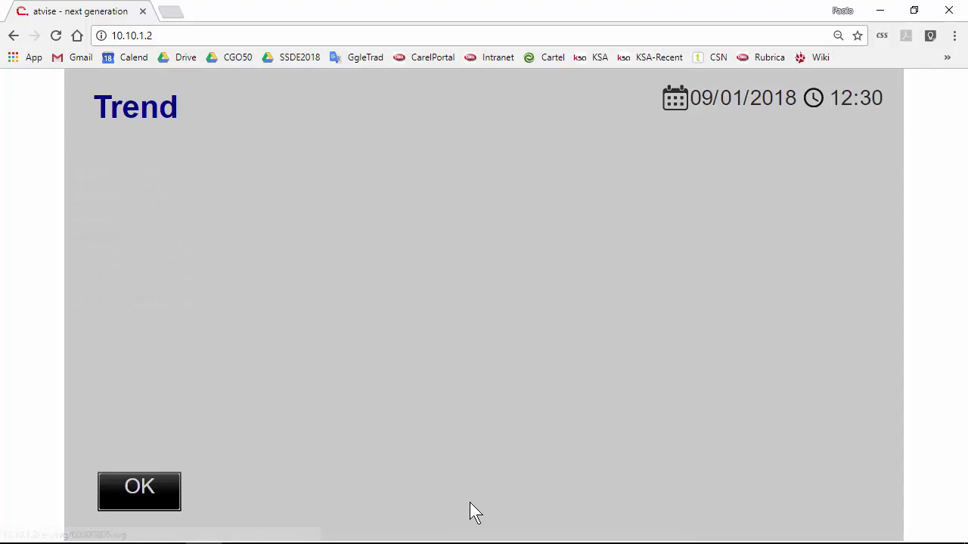
click(176, 476)
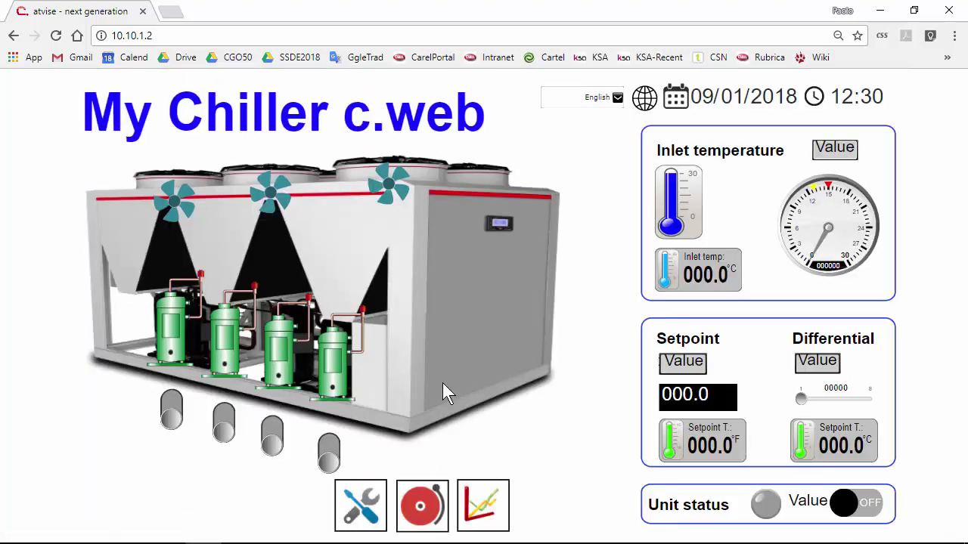